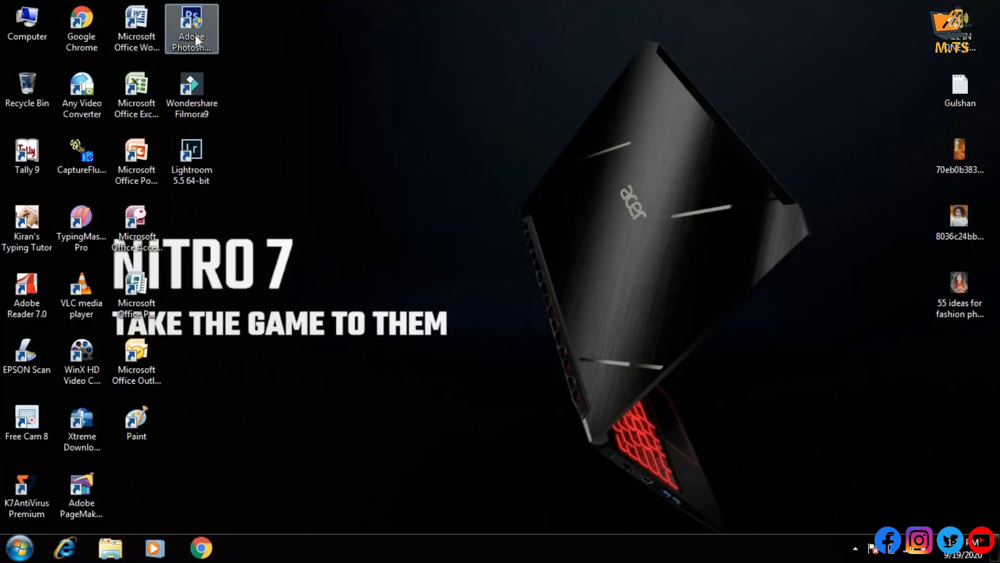
Launch Adobe Photoshop from the desktop and maximize its window
{"action": "double_click", "coordinate": [196, 36]}
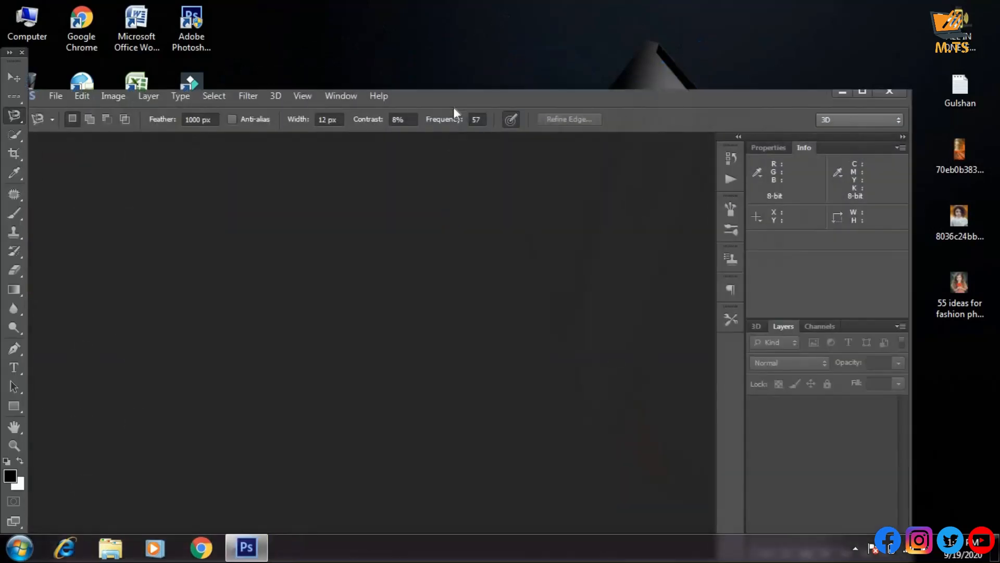
{"action": "double_click", "coordinate": [443, 93]}
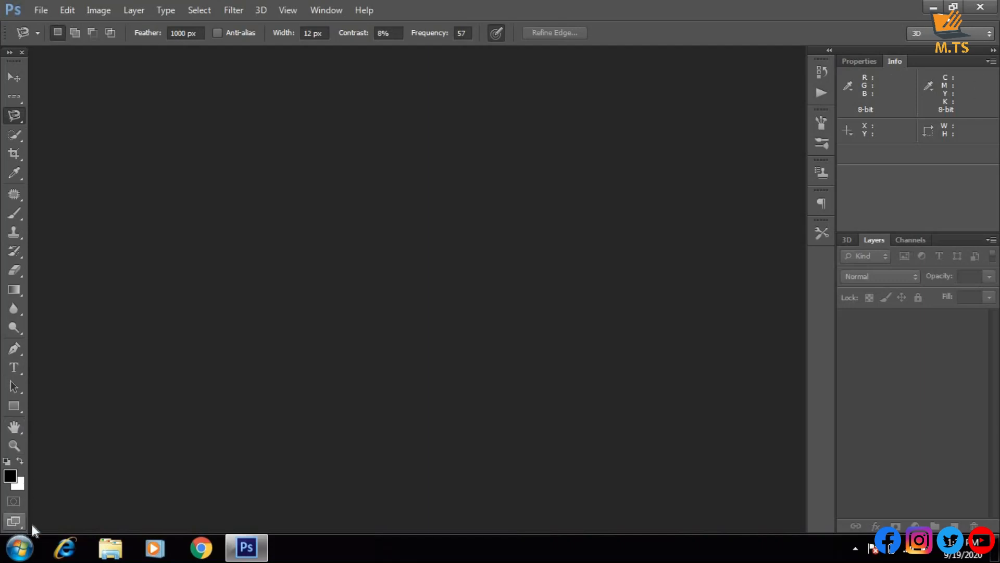
Preview the toolbox in its two-column layout and look through the 3D, Layers and Channels panels
{"action": "left_click", "coordinate": [10, 52]}
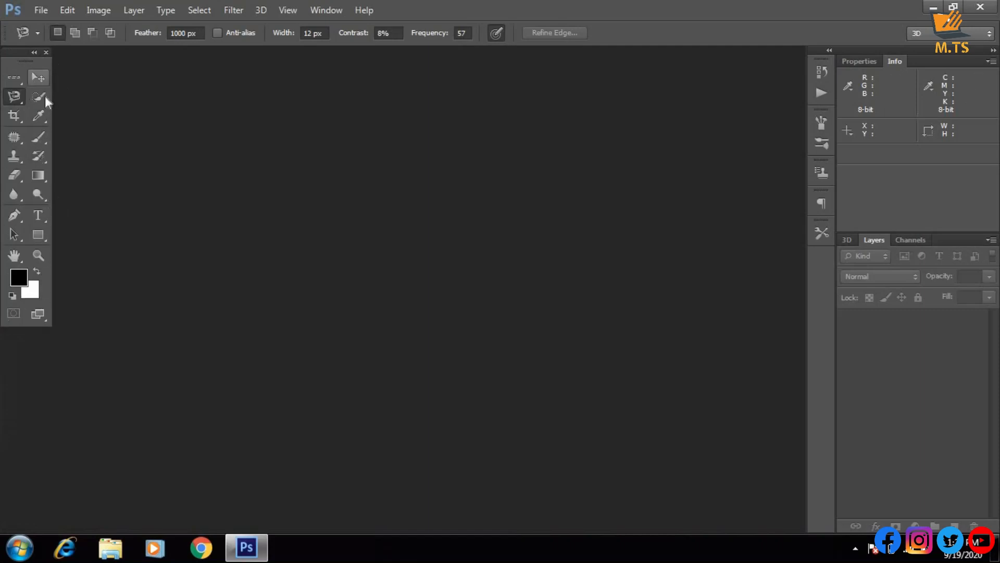
{"action": "left_click", "coordinate": [35, 53]}
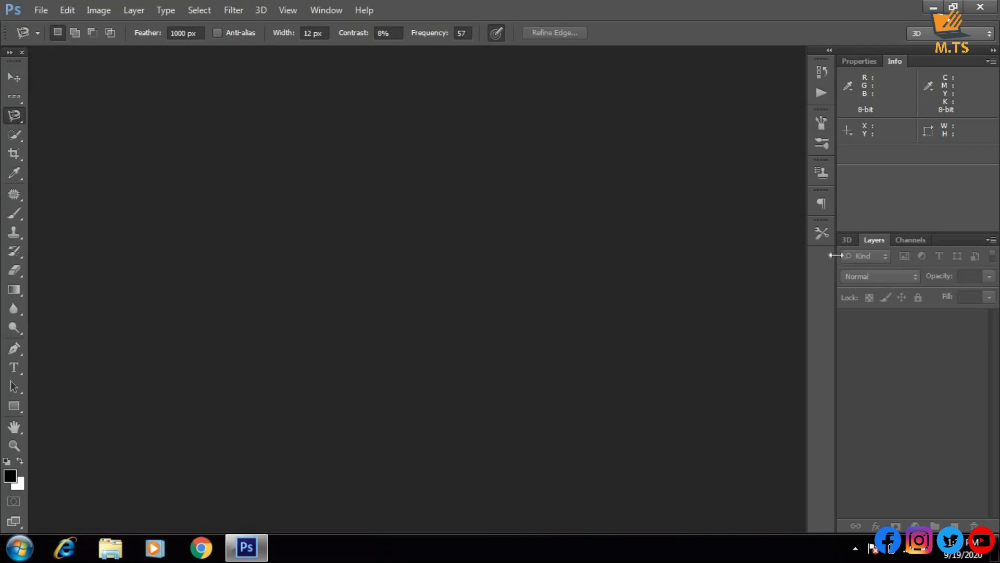
{"action": "left_click", "coordinate": [854, 242]}
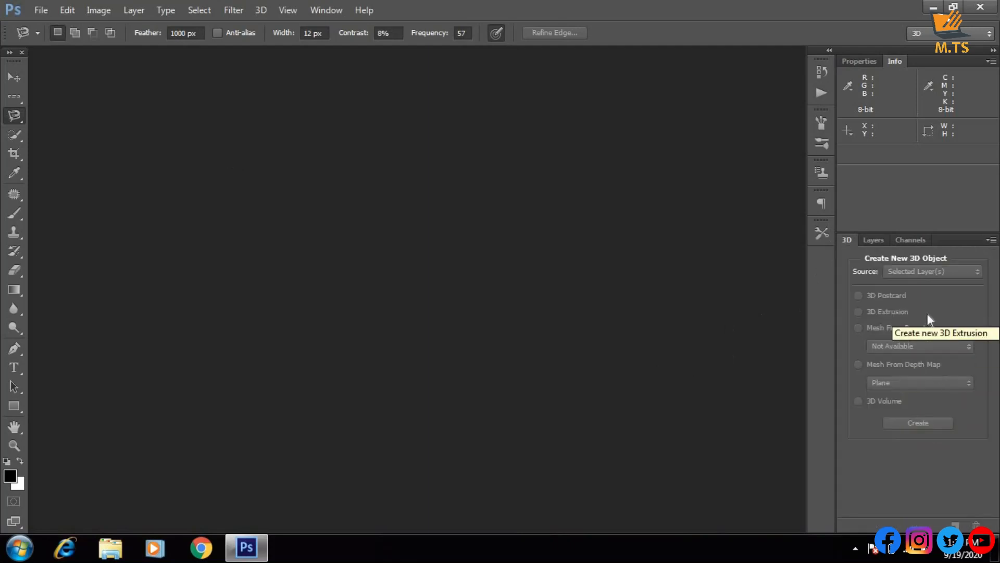
{"action": "left_click", "coordinate": [874, 241]}
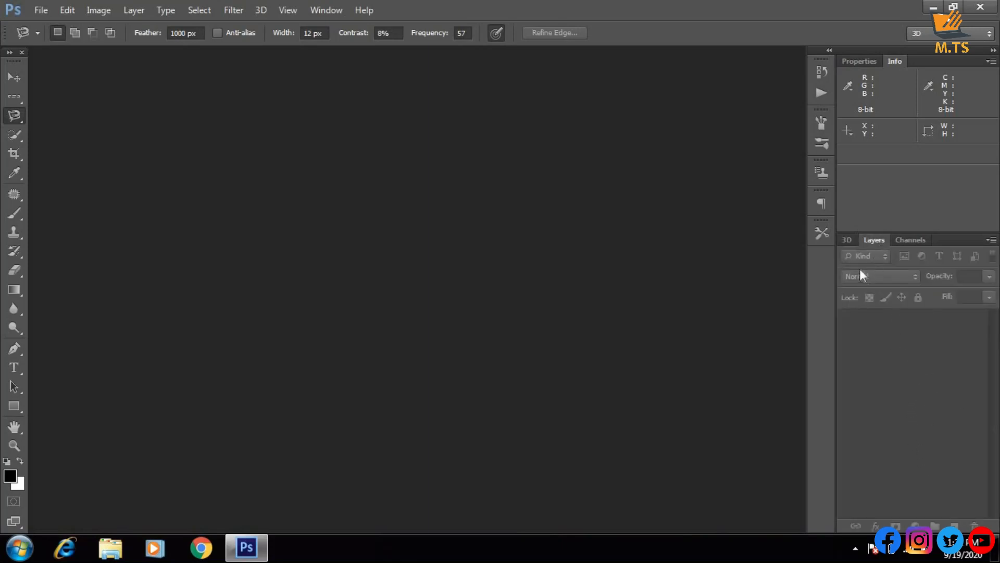
{"action": "left_click", "coordinate": [917, 241]}
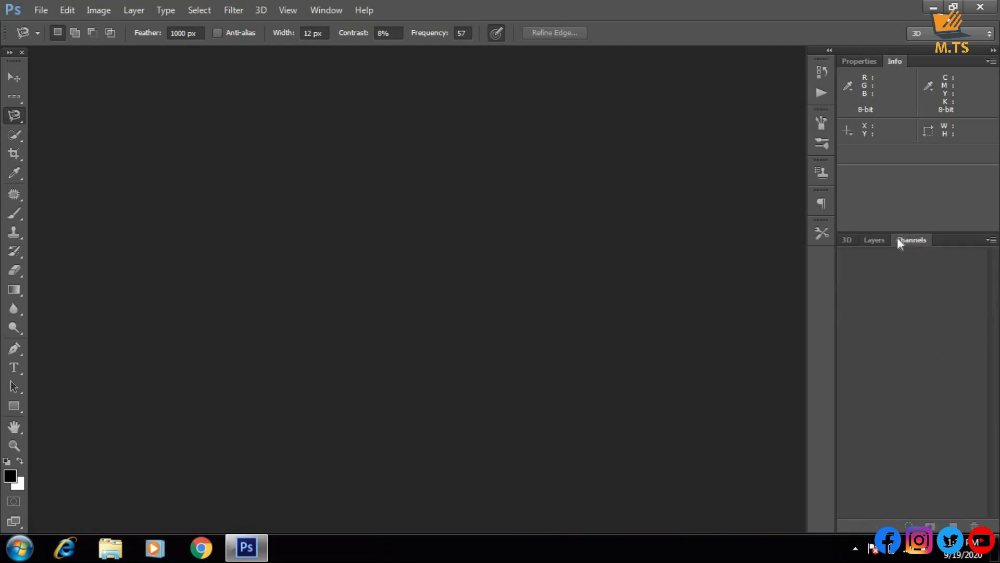
{"action": "left_click", "coordinate": [865, 241]}
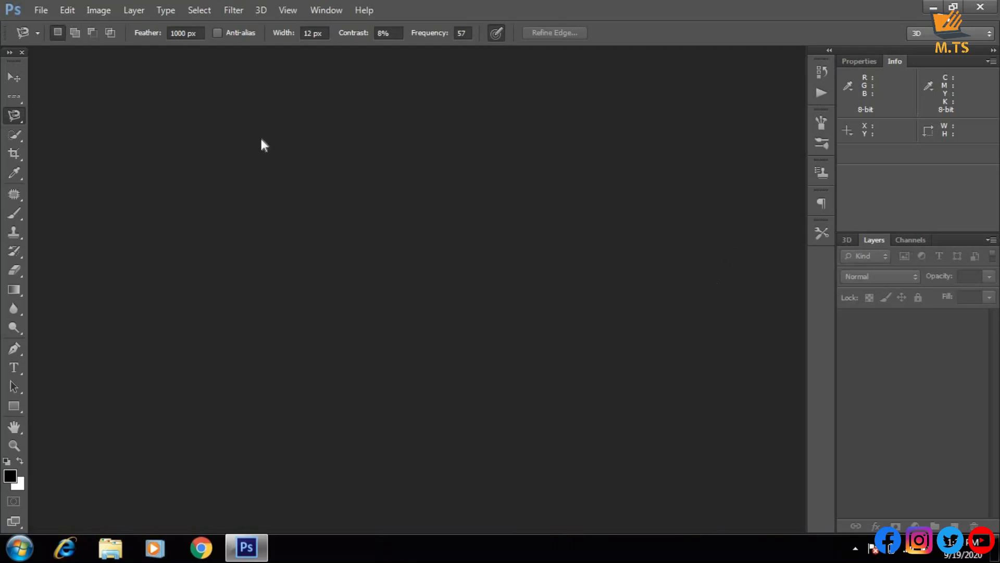
Open the image 9beb308658676fb5f58cd868e8d0d583.jpg from the wallpaper folder and close it again
{"action": "left_click", "coordinate": [40, 14]}
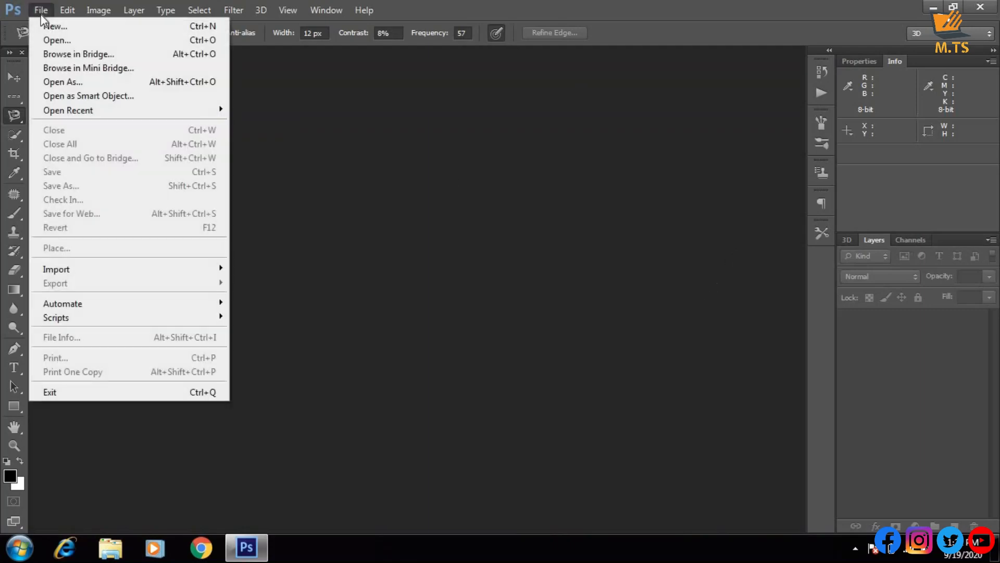
{"action": "left_click", "coordinate": [57, 40]}
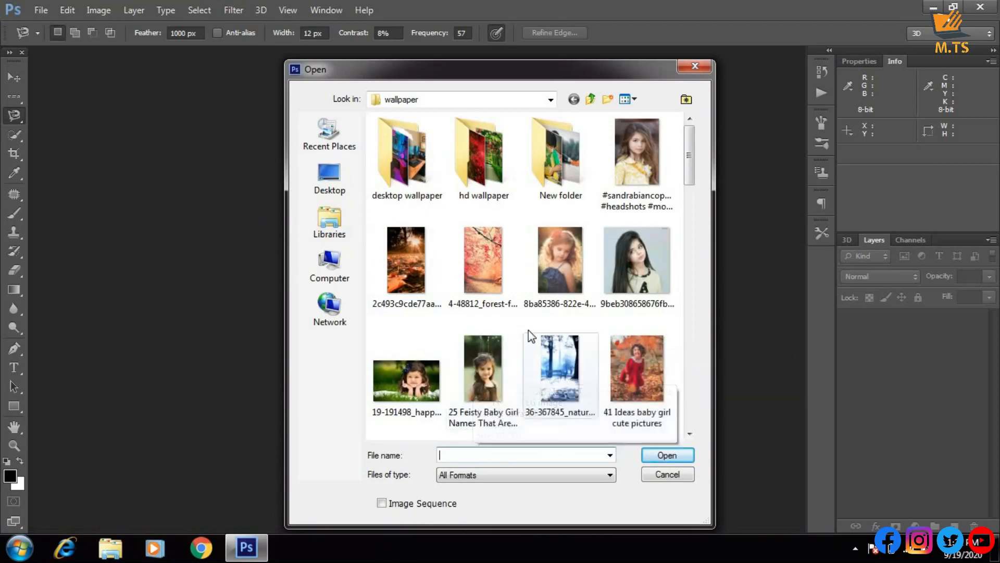
{"action": "left_click", "coordinate": [608, 257]}
{"action": "left_click", "coordinate": [673, 454]}
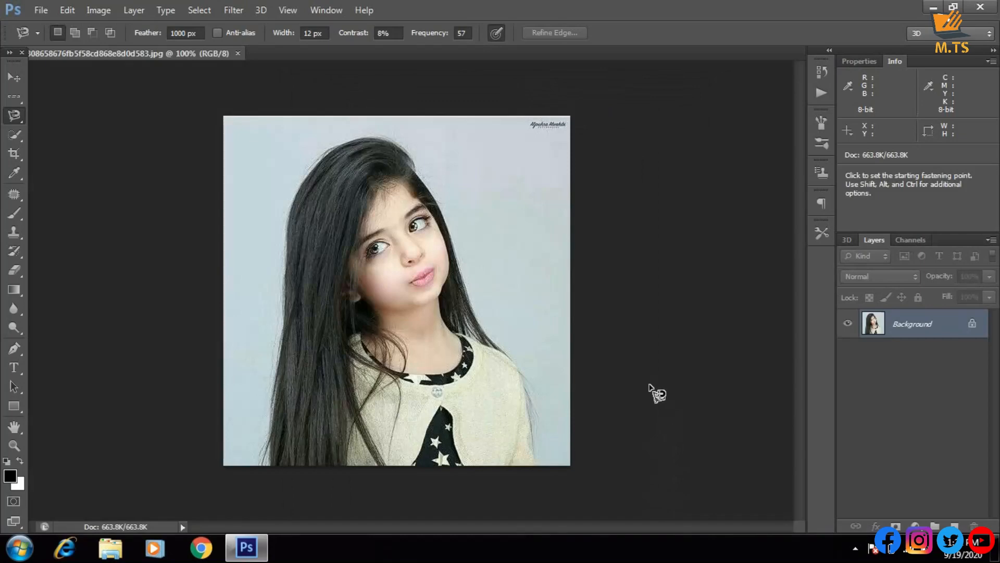
{"action": "key", "text": "ctrl+w"}
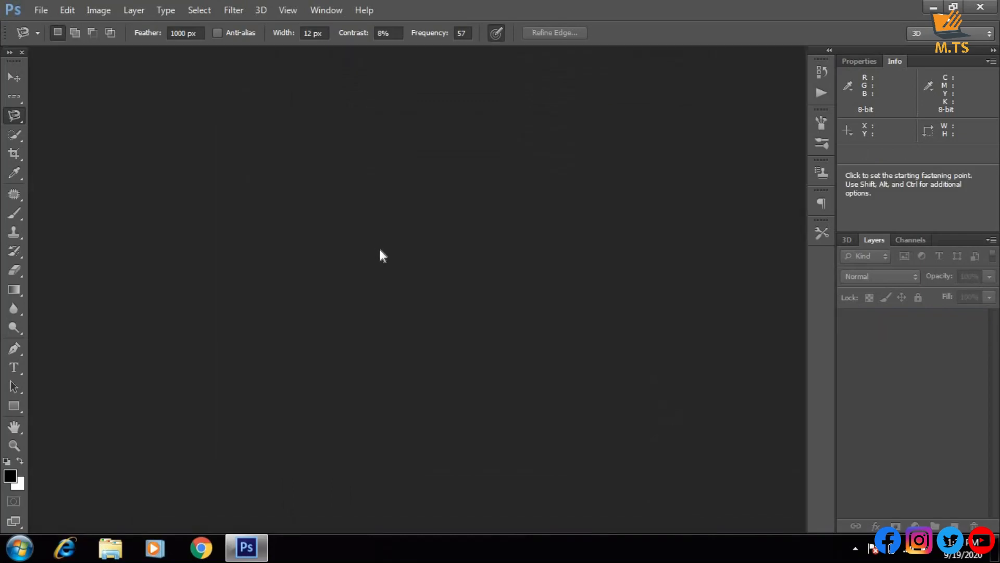
Open the image "25 Feisty Baby Girl Names That Are Full Of Attitude.jpg" and close it again
{"action": "key", "text": "ctrl+o"}
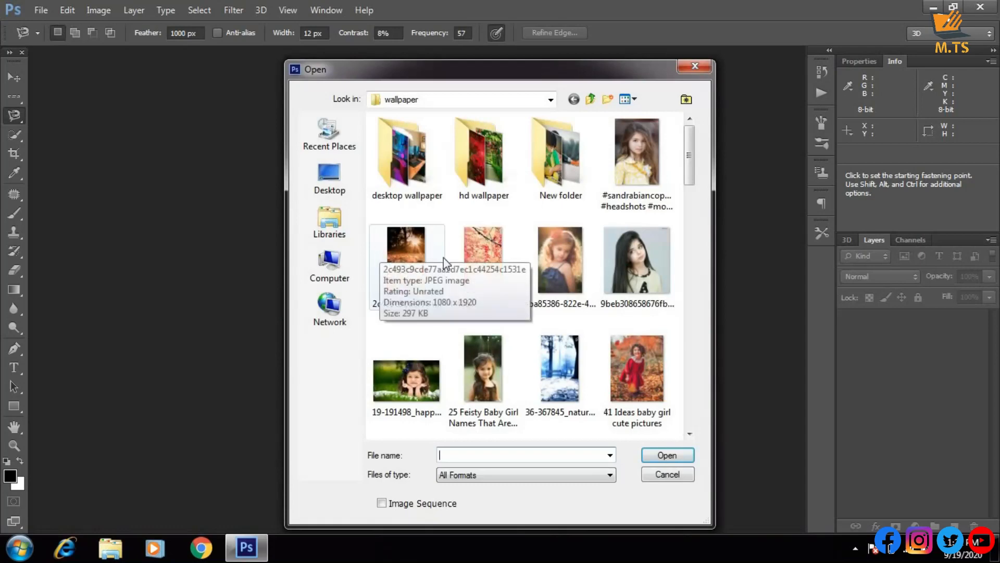
{"action": "left_click", "coordinate": [501, 371]}
{"action": "left_click", "coordinate": [675, 455]}
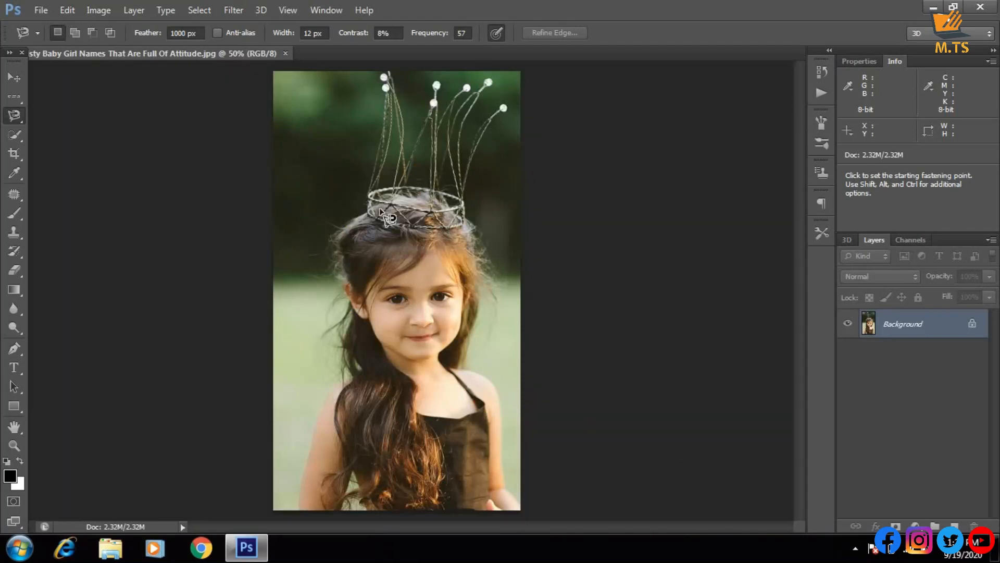
{"action": "left_click", "coordinate": [286, 54]}
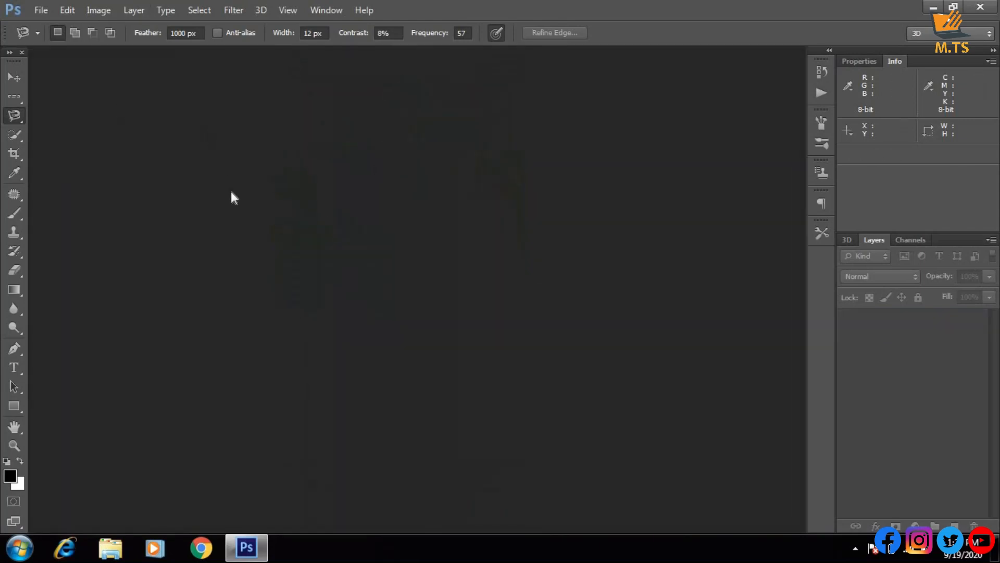
Open the long-haired girl's portrait 9beb308658676fb5f58cd868e8d0d583.jpg from the wallpaper folder for editing
{"action": "double_click", "coordinate": [226, 172]}
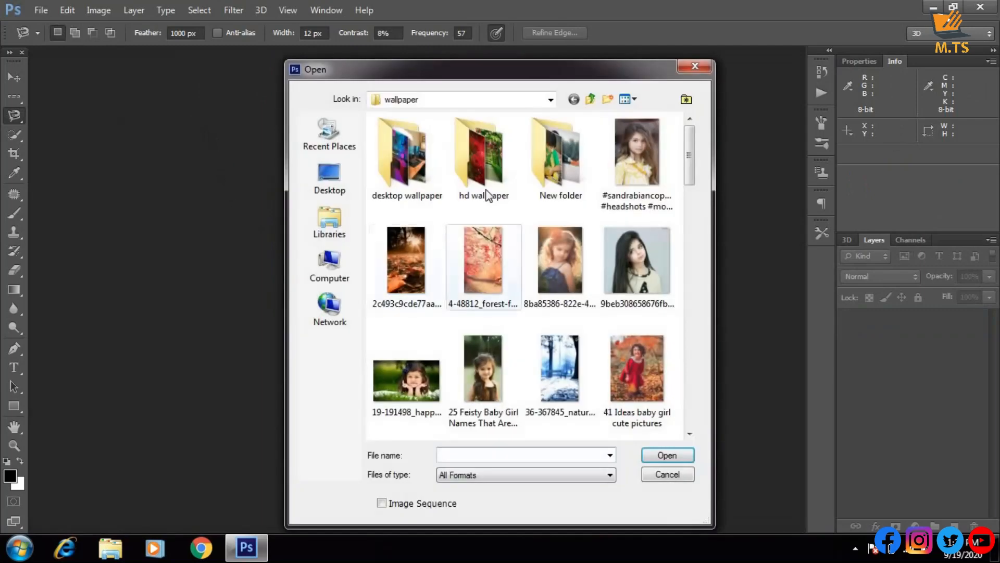
{"action": "left_click", "coordinate": [557, 267]}
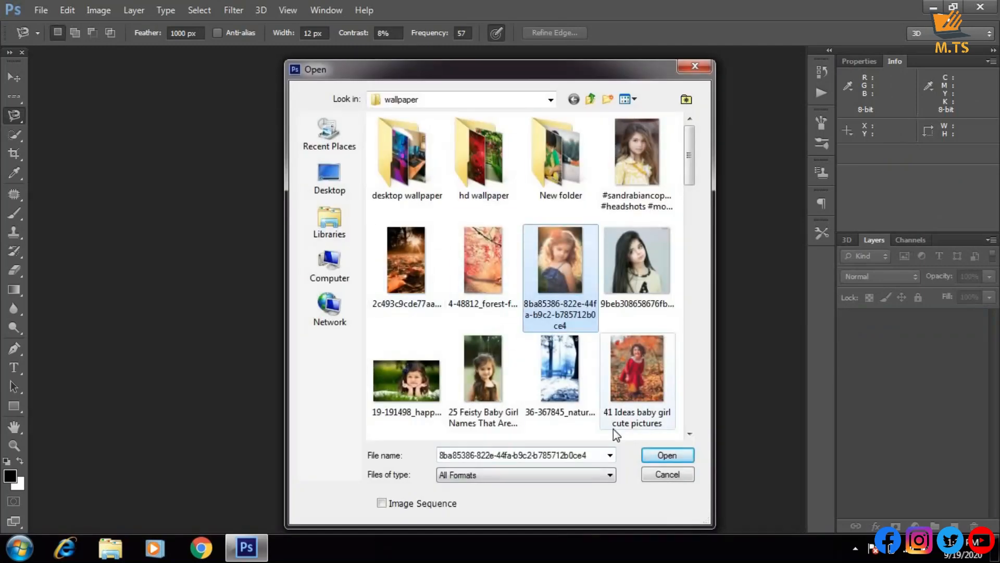
{"action": "left_click", "coordinate": [627, 267]}
{"action": "left_click", "coordinate": [661, 453]}
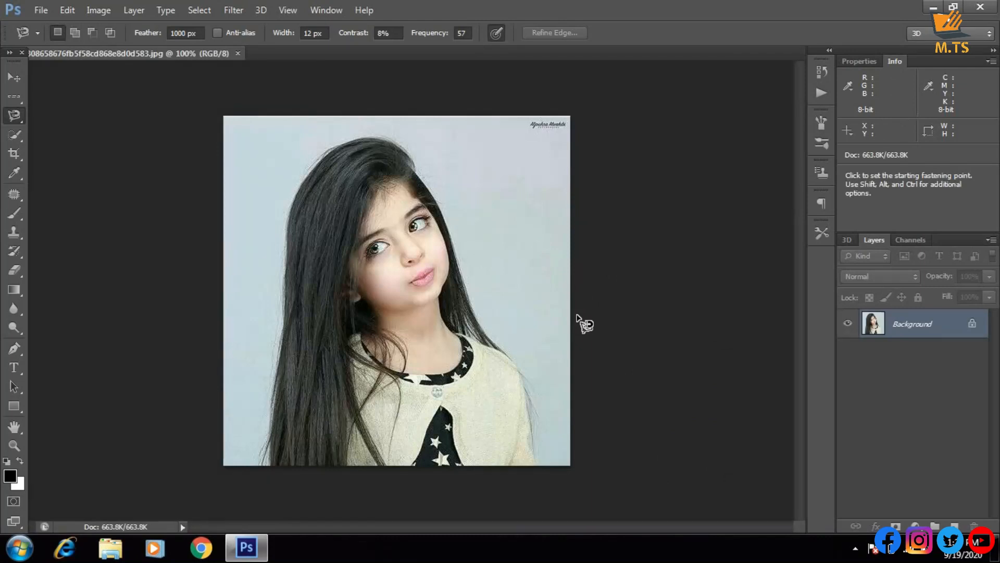
Zoom in on the portrait to 500% and zoom back out to 100%
{"action": "key", "text": "ctrl"}
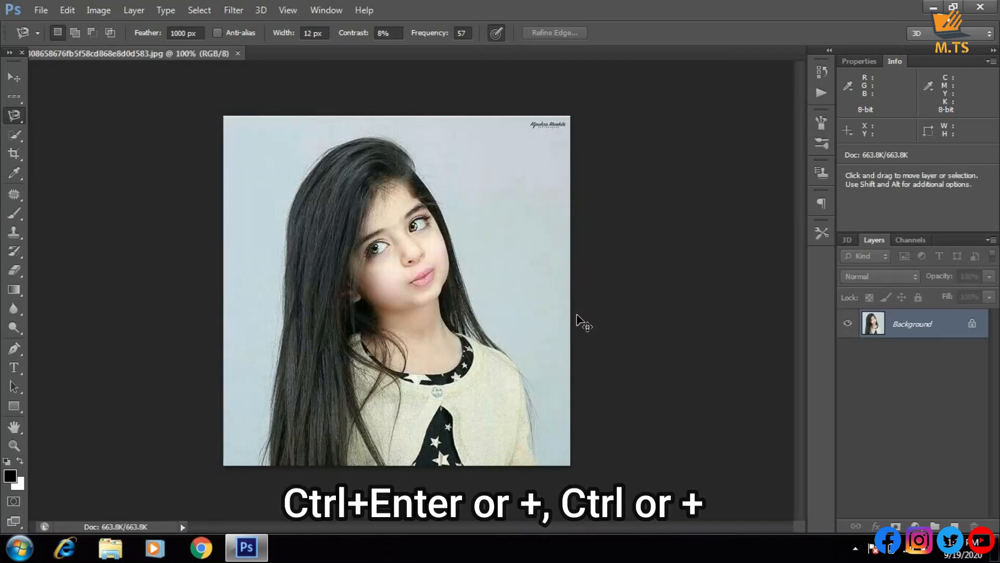
{"action": "key", "text": "ctrl+plus"}
{"action": "key", "text": "ctrl+plus"}
{"action": "key", "text": "ctrl+plus"}
{"action": "key", "text": "ctrl+plus"}
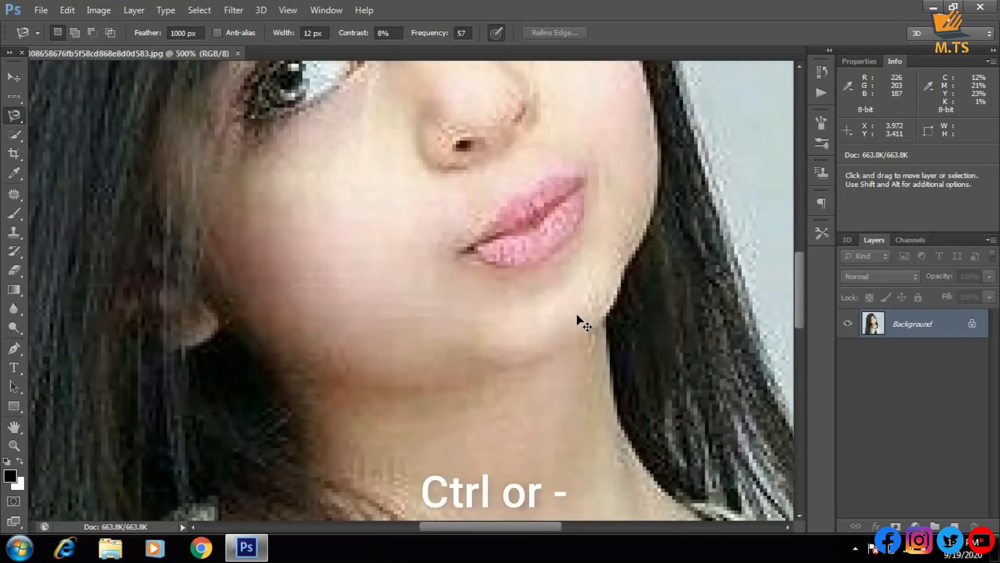
{"action": "key", "text": "ctrl+minus"}
{"action": "key", "text": "ctrl+minus"}
{"action": "key", "text": "ctrl+minus"}
{"action": "key", "text": "ctrl+minus"}
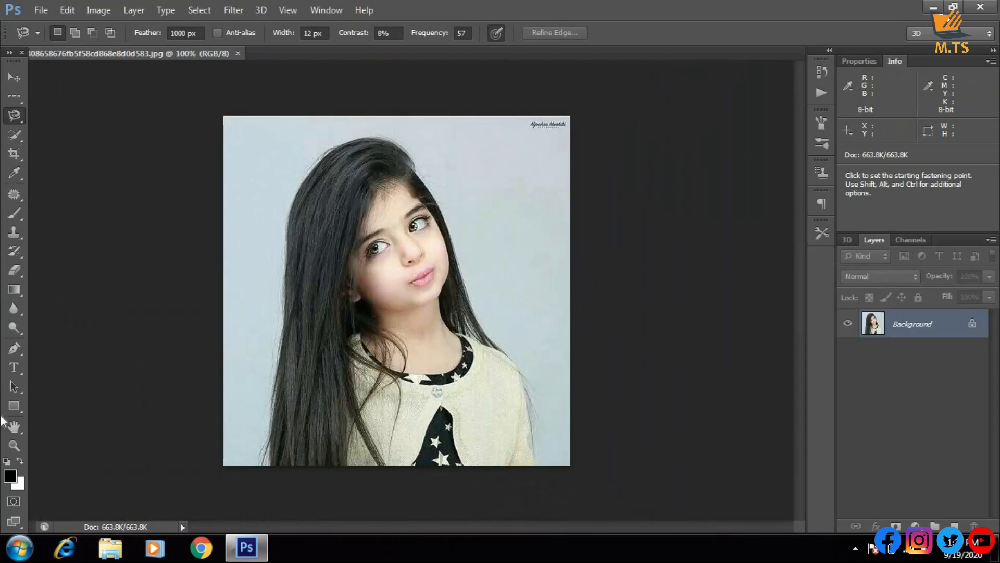
Close the Tools panel and restore it to the workspace
{"action": "left_click", "coordinate": [22, 53]}
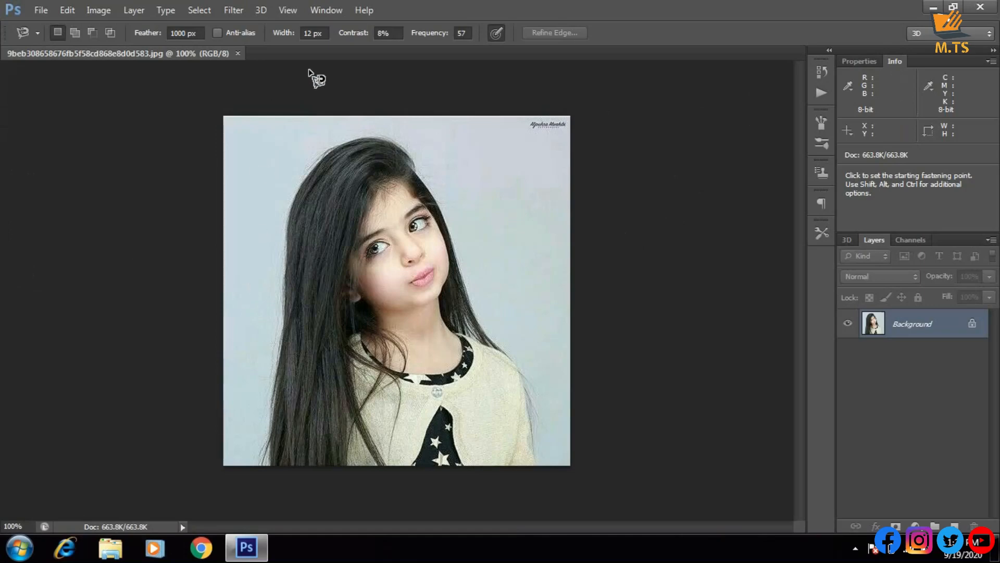
{"action": "left_click", "coordinate": [329, 10]}
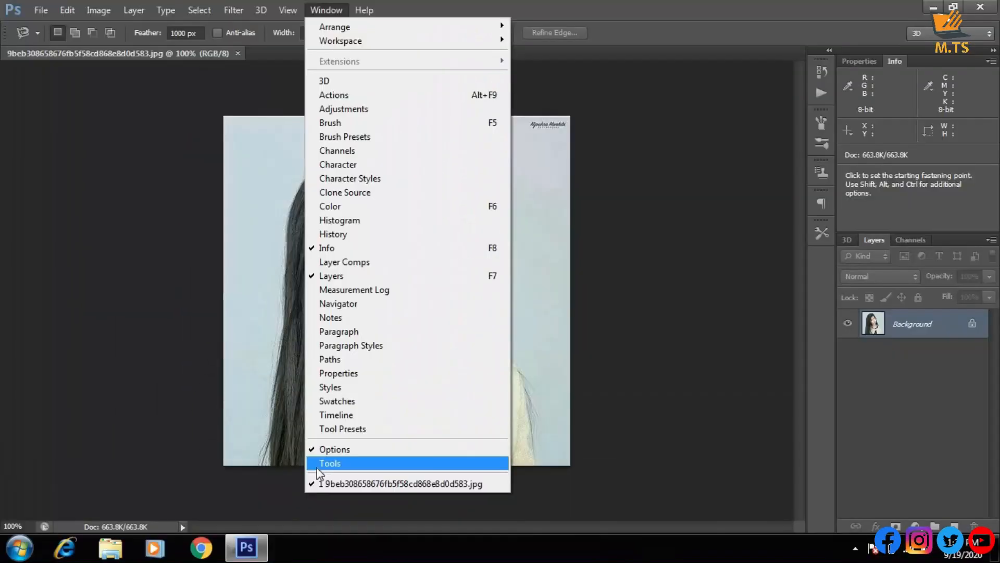
{"action": "left_click", "coordinate": [318, 465]}
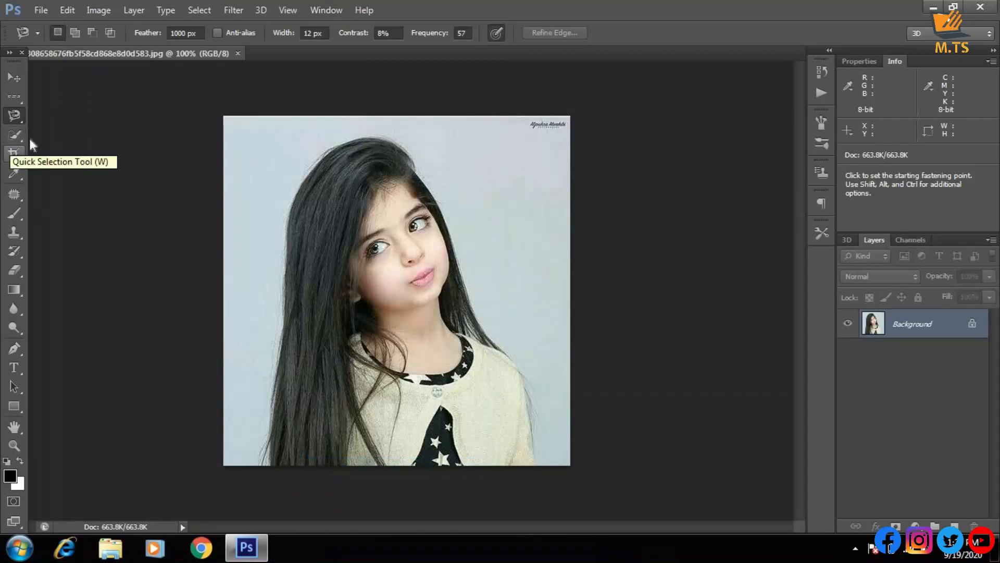
Hide the Layers panel and bring it back into the workspace
{"action": "left_click", "coordinate": [327, 15]}
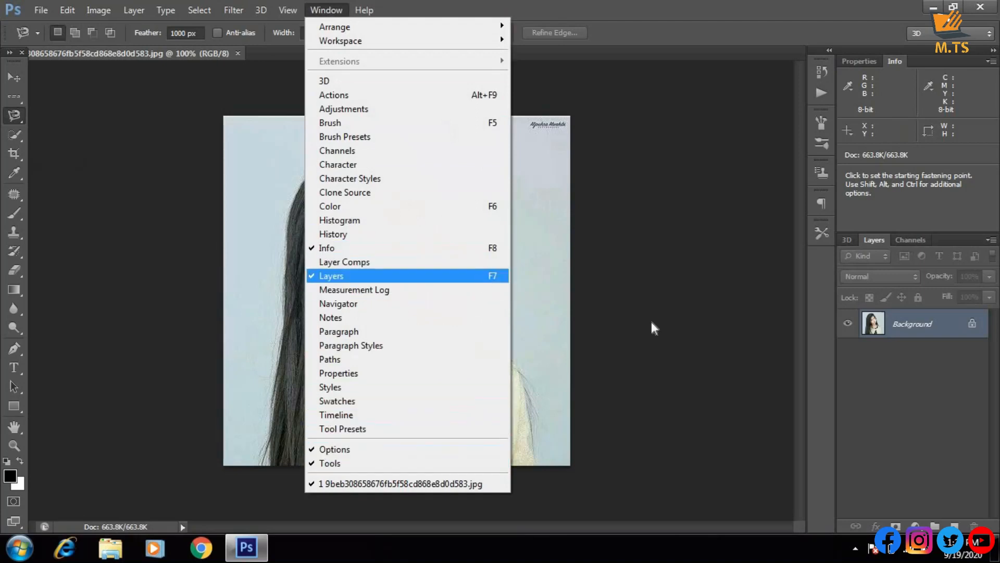
{"action": "left_click", "coordinate": [317, 275]}
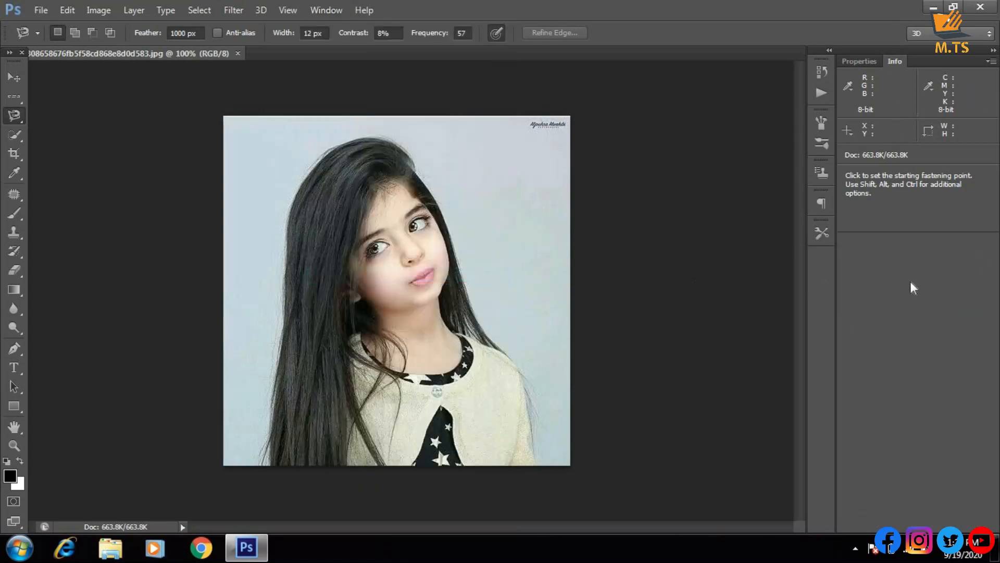
{"action": "left_click", "coordinate": [335, 10]}
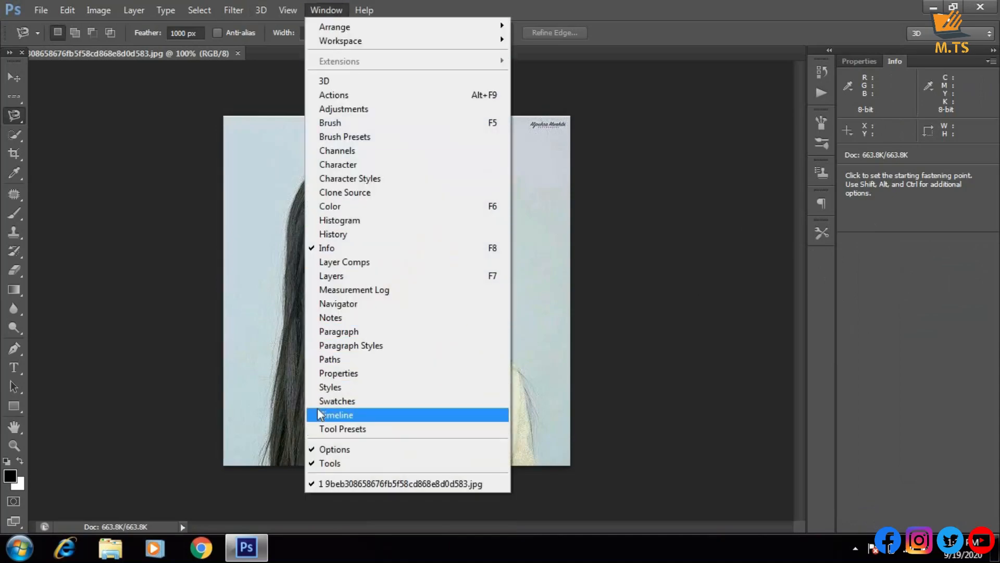
{"action": "left_click", "coordinate": [313, 277]}
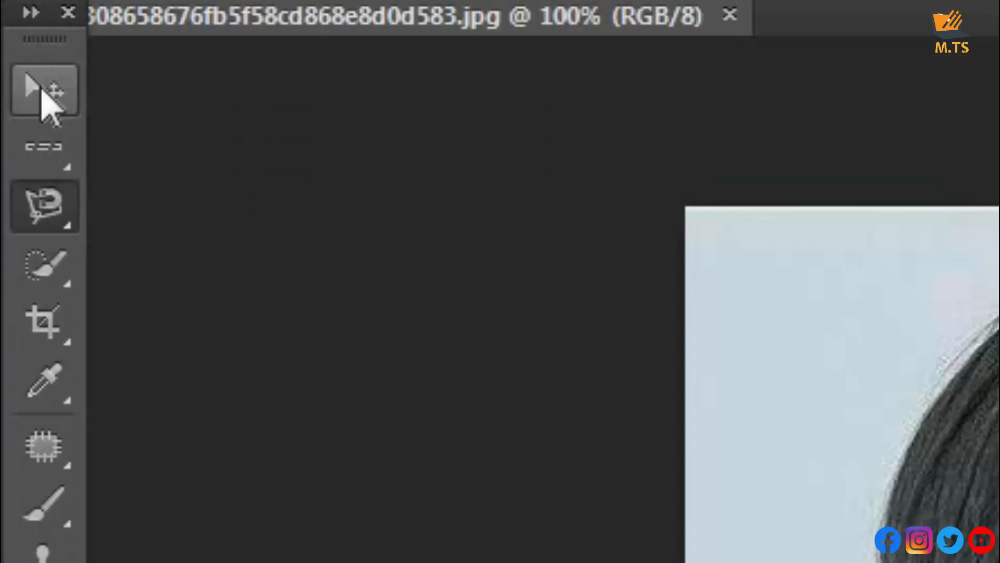
Switch to the Move tool and try to move the portrait's Background layer downward
{"action": "left_click", "coordinate": [14, 77]}
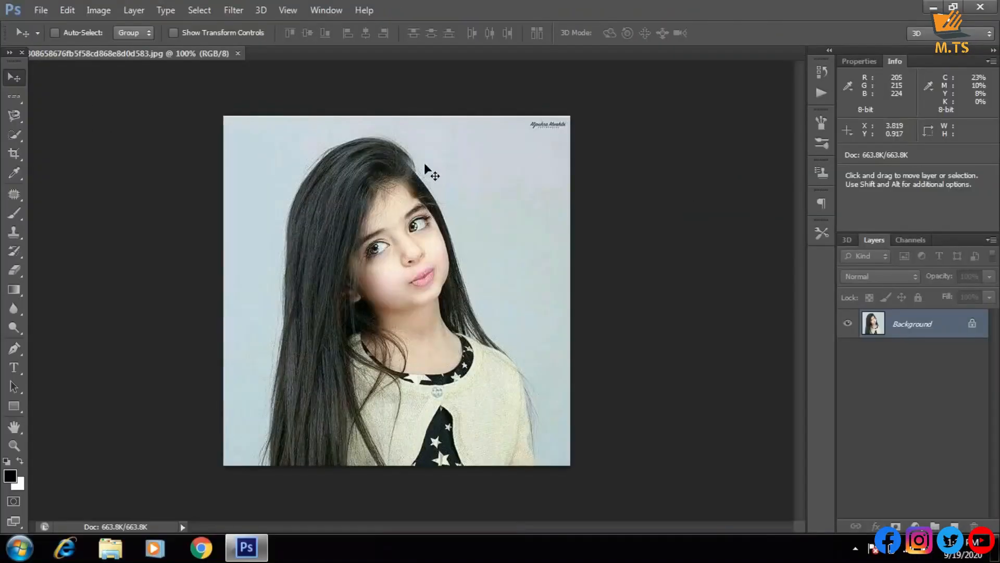
{"action": "left_click_drag", "start_coordinate": [424, 163], "coordinate": [426, 192]}
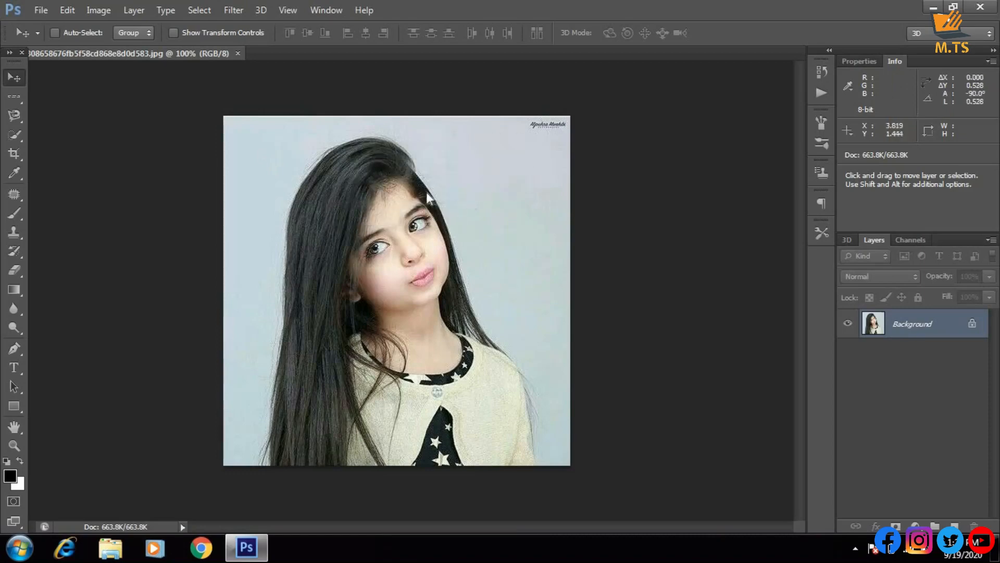
{"action": "left_click", "coordinate": [488, 213]}
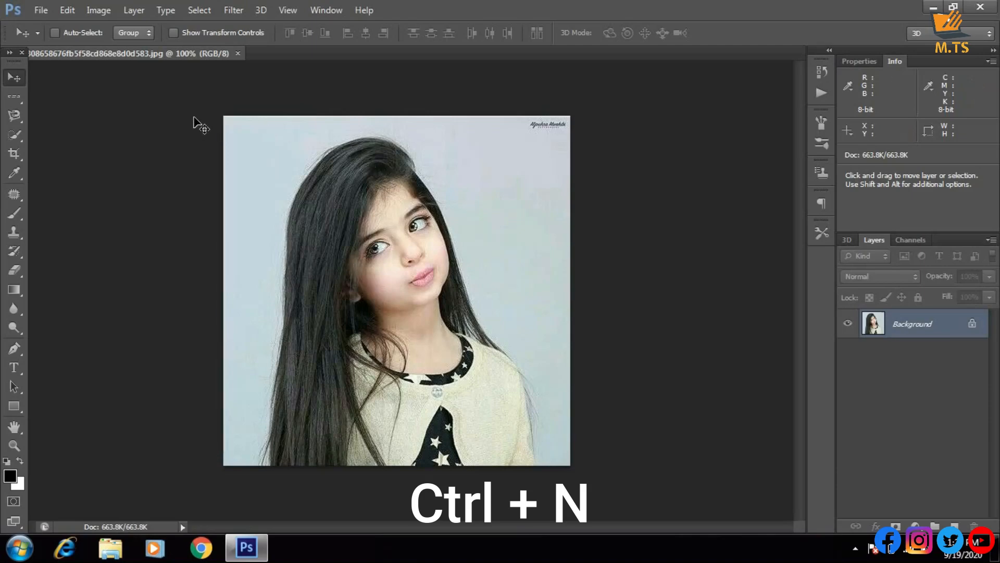
Create a new 7 × 5 inch document at 300 pixels/inch with 8-bit RGB color and a white background
{"action": "left_click", "coordinate": [34, 11]}
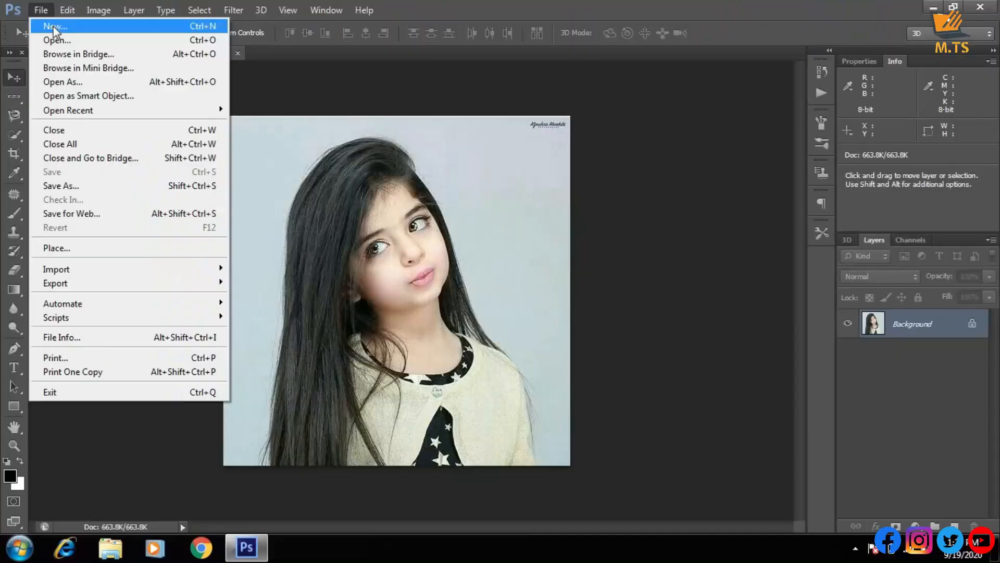
{"action": "left_click", "coordinate": [53, 26]}
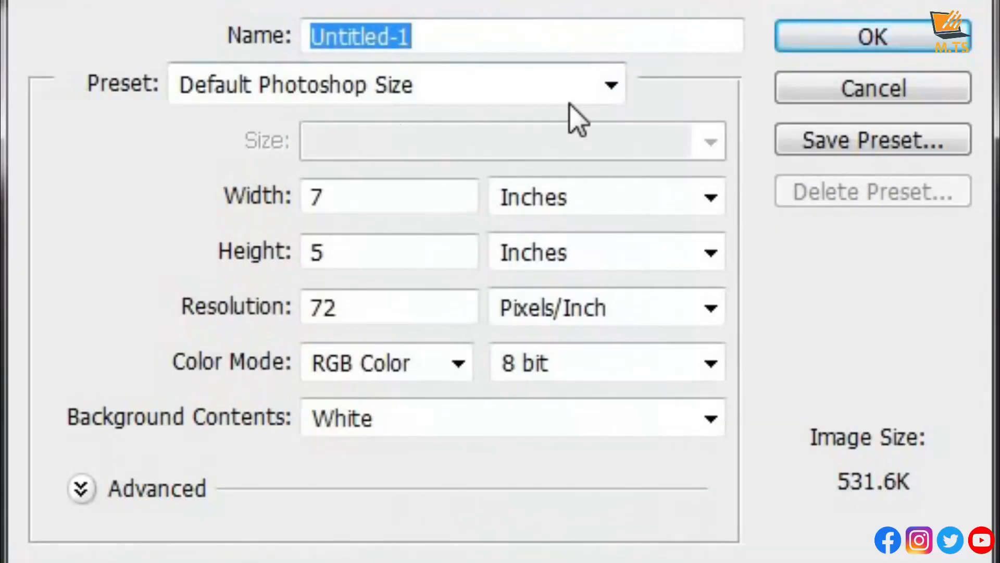
{"action": "left_click", "coordinate": [529, 78]}
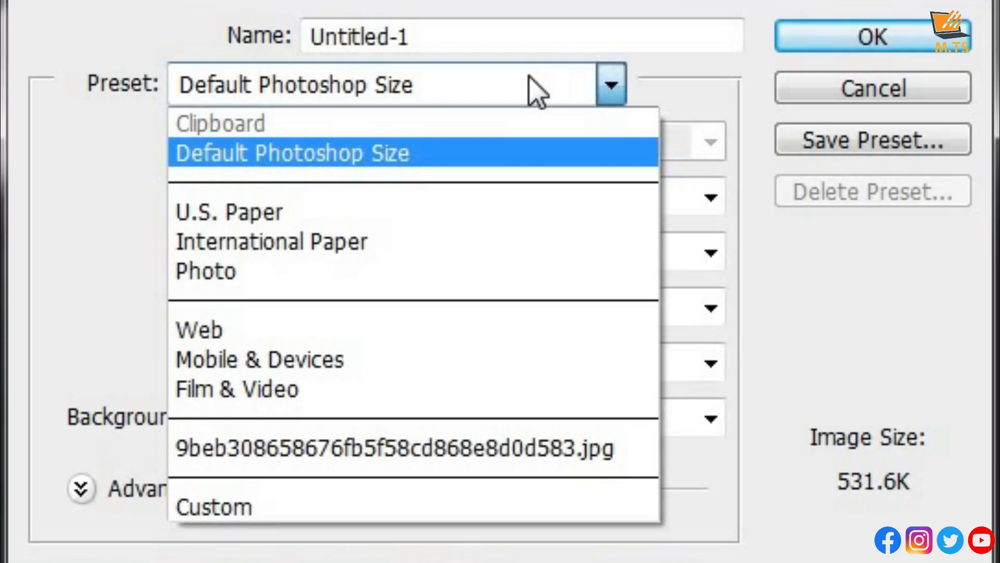
{"action": "left_click", "coordinate": [528, 77]}
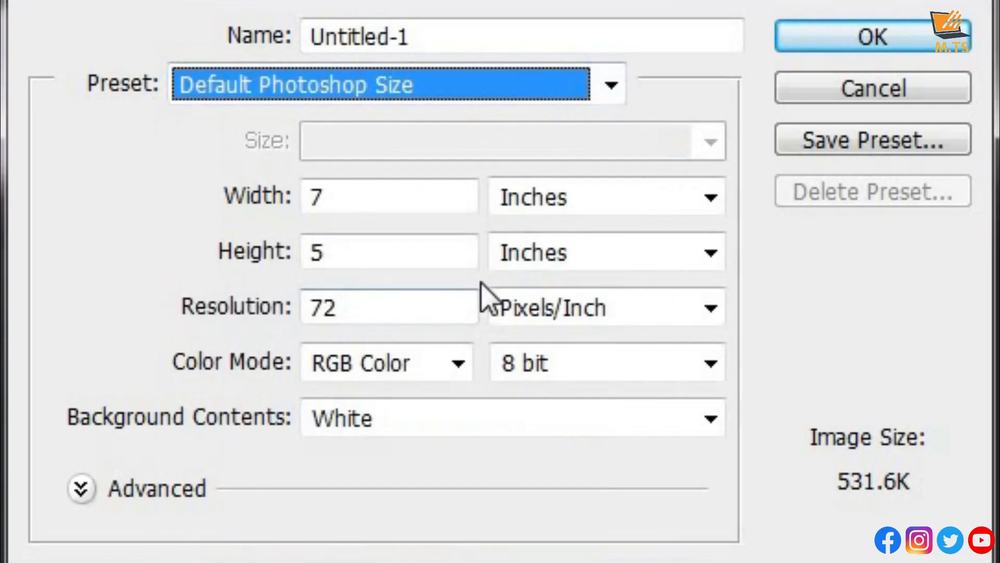
{"action": "left_click", "coordinate": [198, 289]}
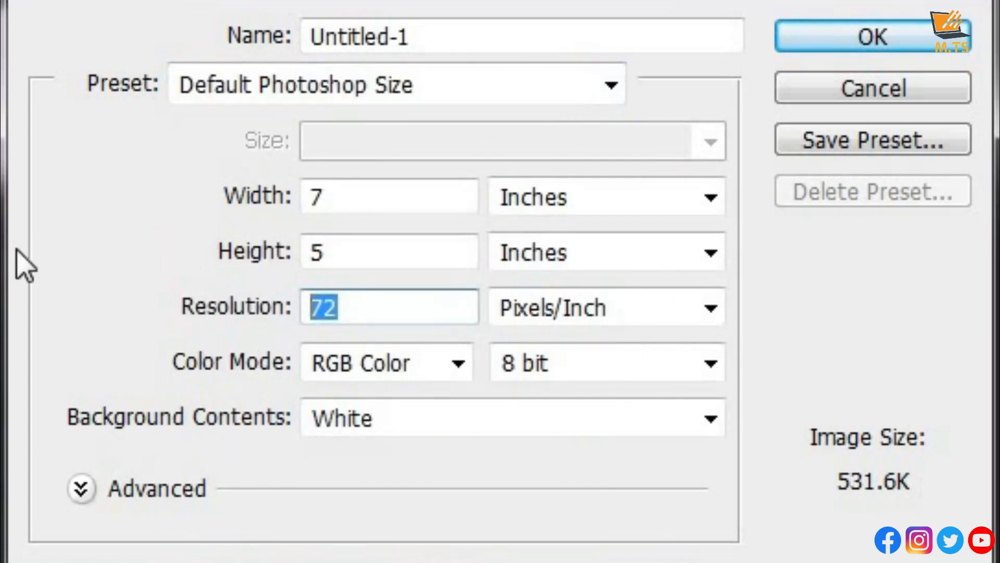
{"action": "type", "text": "300"}
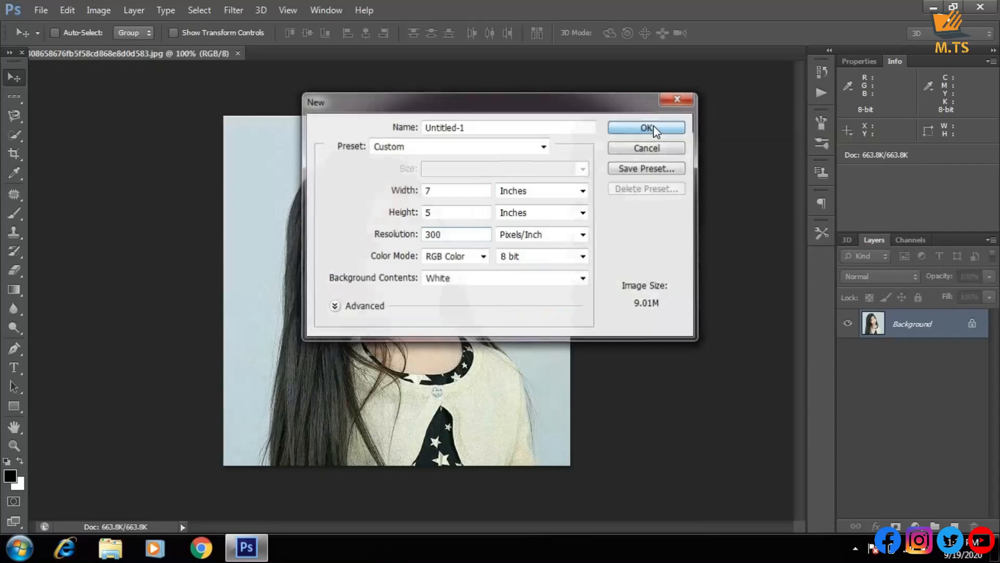
{"action": "left_click", "coordinate": [887, 36]}
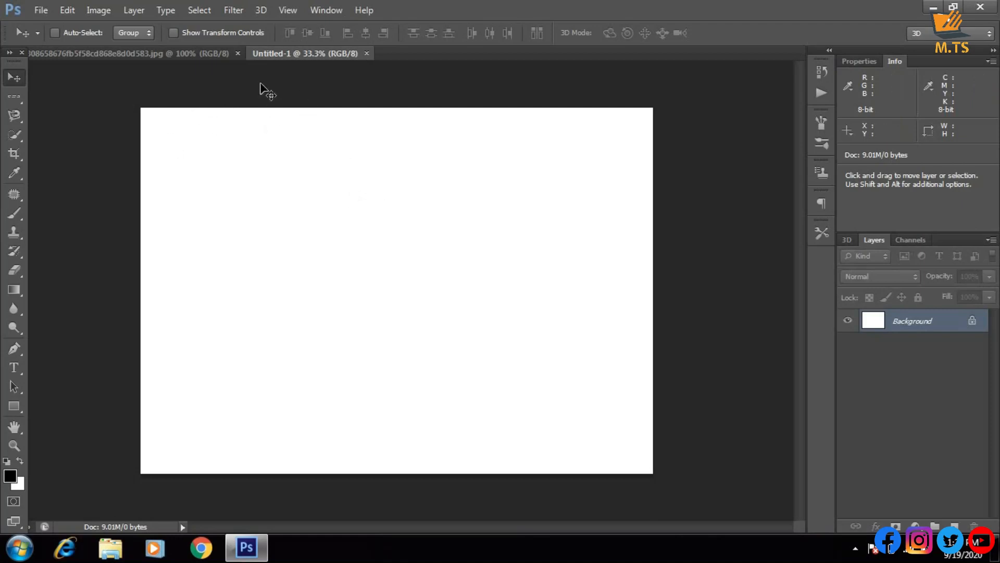
Switch between the portrait and Untitled-1 documents, and tile both of them vertically side by side
{"action": "left_click", "coordinate": [175, 54]}
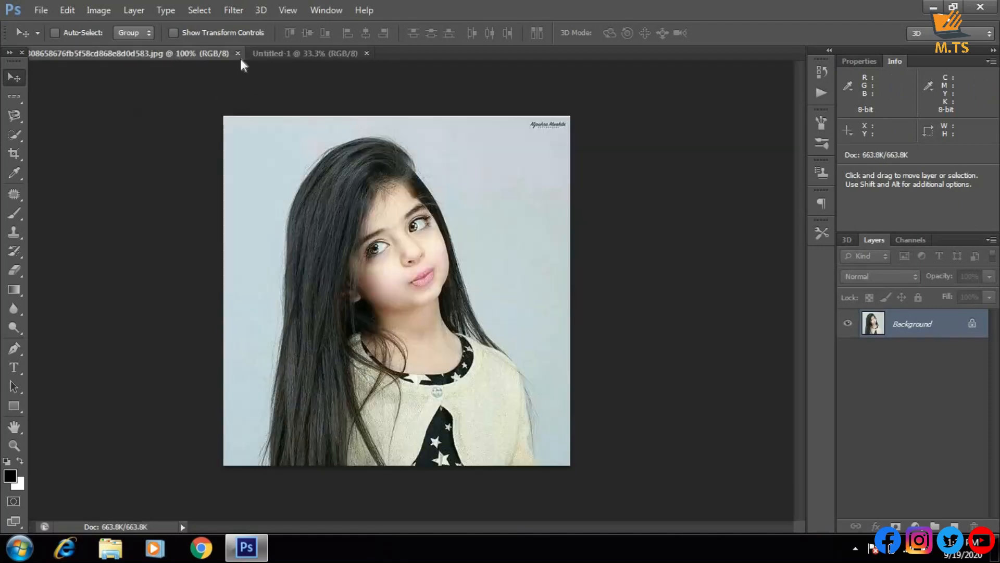
{"action": "left_click", "coordinate": [275, 54]}
{"action": "left_click", "coordinate": [180, 53]}
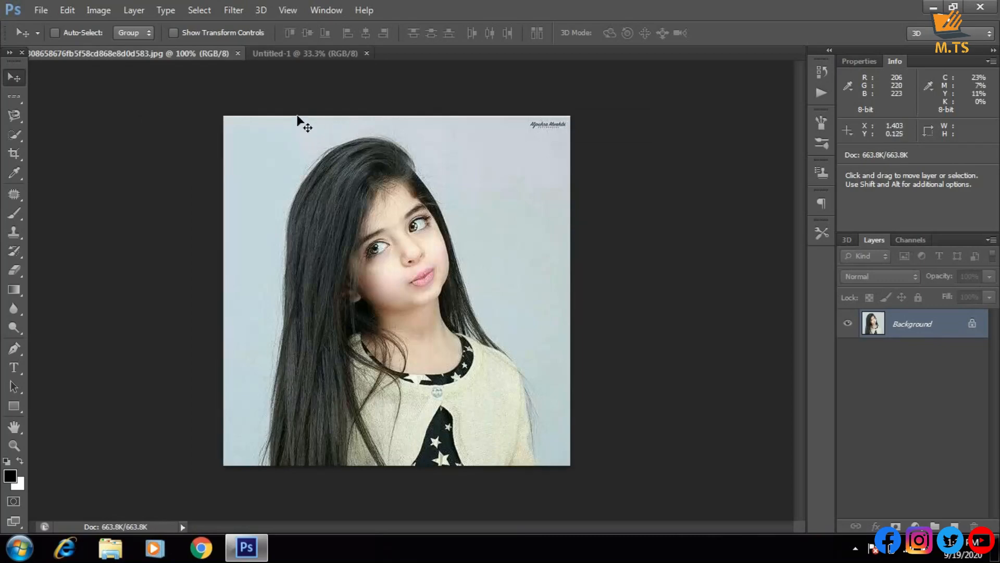
{"action": "left_click", "coordinate": [326, 10]}
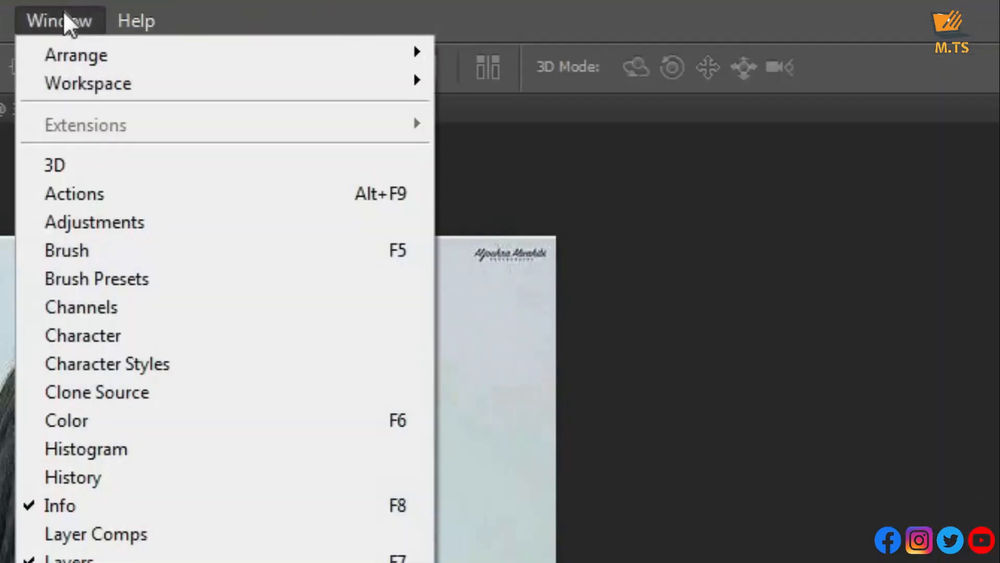
{"action": "mouse_move", "coordinate": [88, 66]}
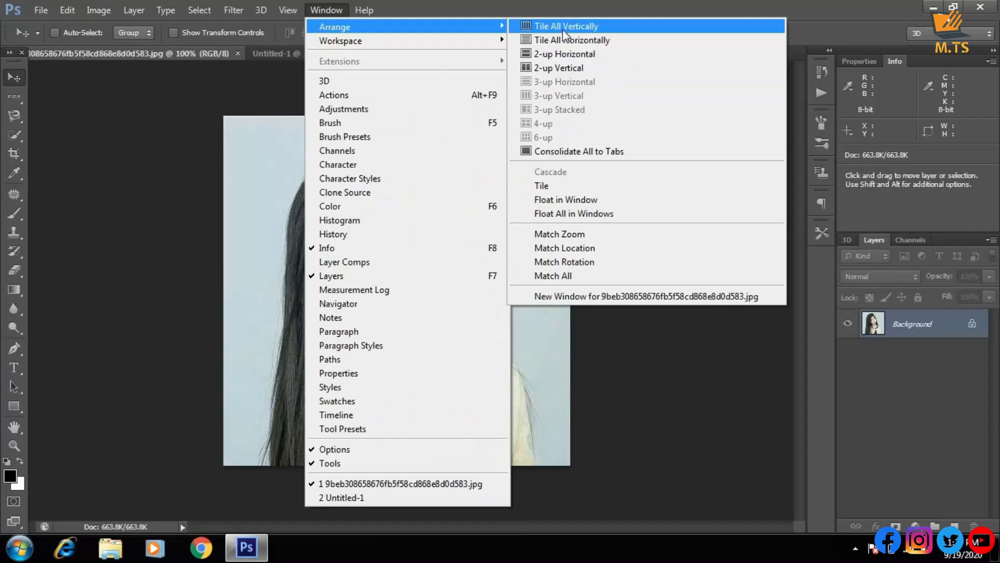
{"action": "left_click", "coordinate": [563, 32]}
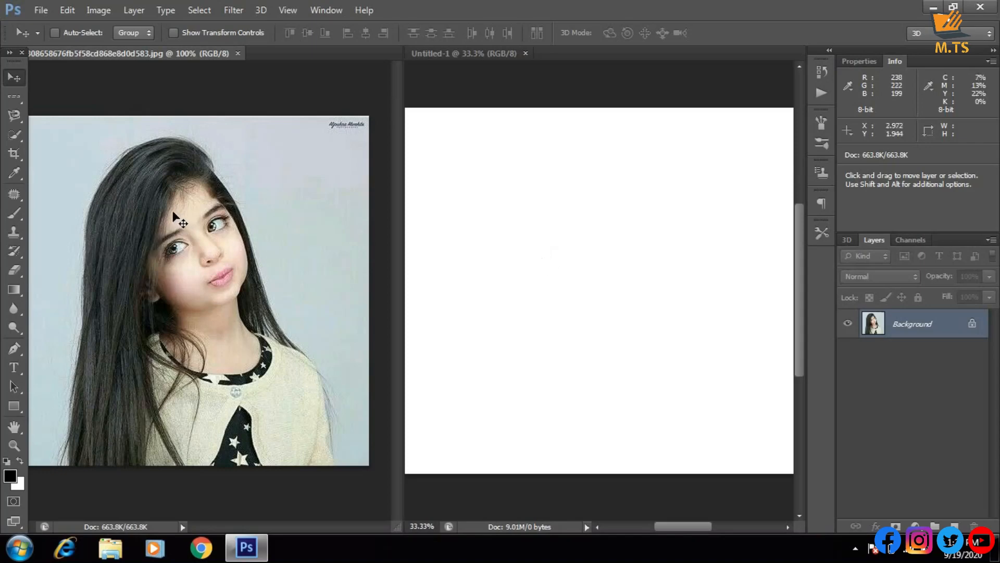
Copy the portrait into the Untitled-1 document with the Move tool and position it near the middle of the canvas
{"action": "left_click_drag", "start_coordinate": [155, 236], "coordinate": [172, 173]}
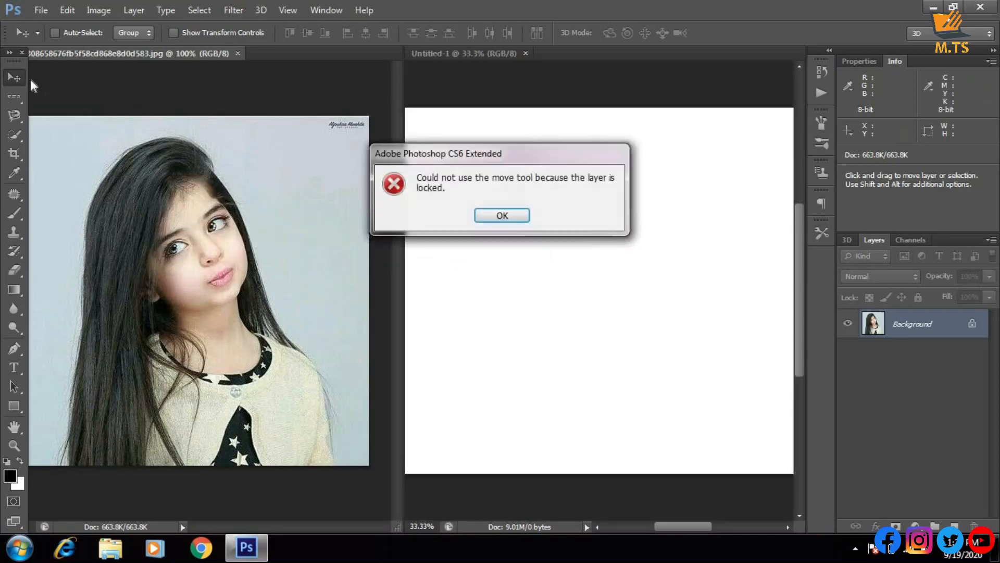
{"action": "left_click", "coordinate": [502, 215]}
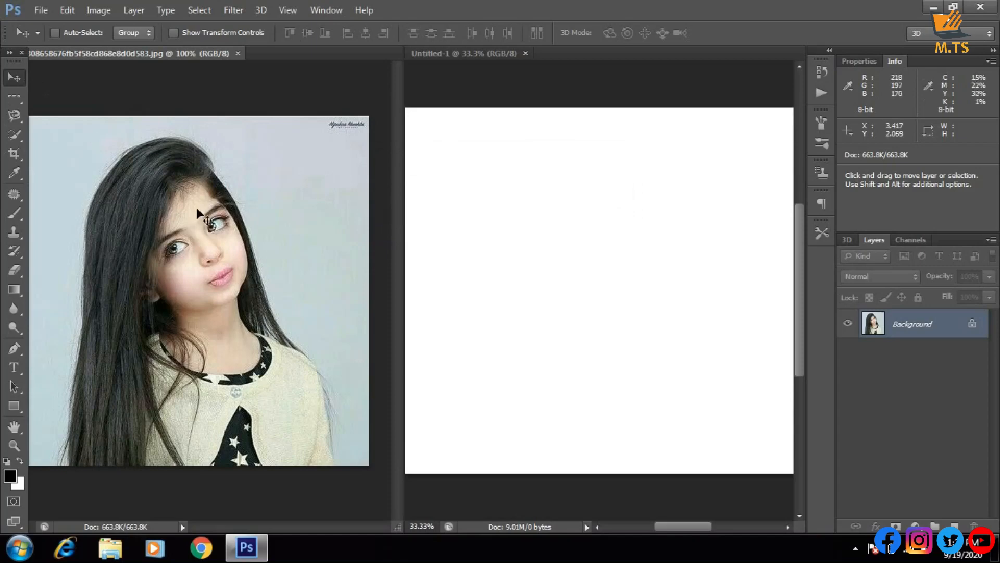
{"action": "left_click_drag", "start_coordinate": [198, 208], "coordinate": [219, 281]}
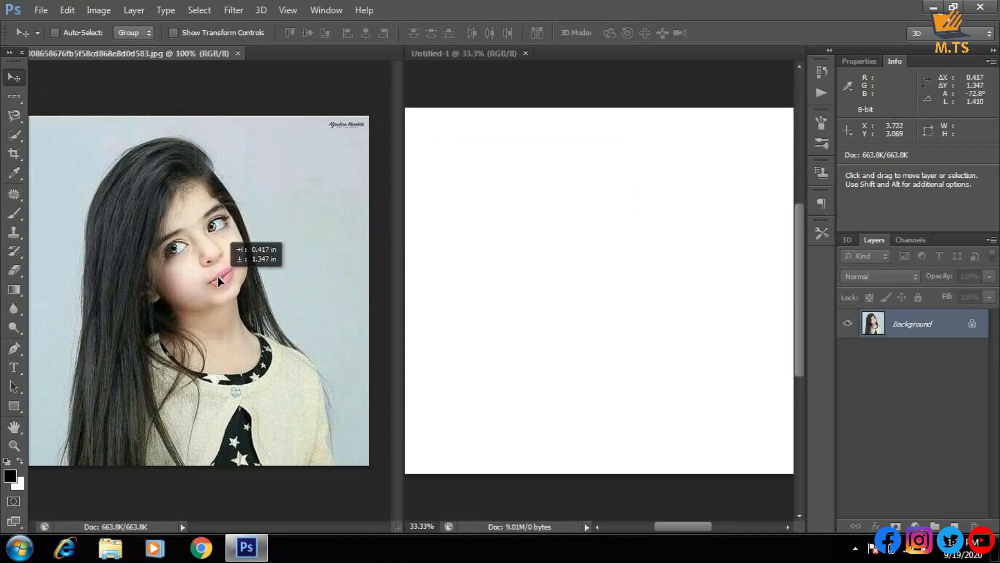
{"action": "left_click_drag", "start_coordinate": [218, 277], "coordinate": [492, 260]}
{"action": "left_click_drag", "start_coordinate": [562, 244], "coordinate": [564, 247]}
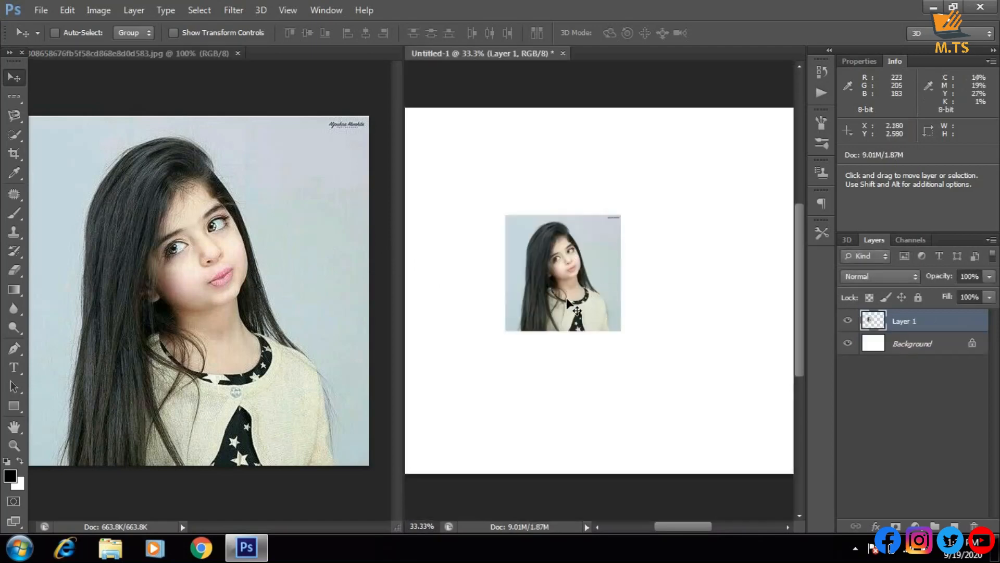
{"action": "left_click_drag", "start_coordinate": [566, 296], "coordinate": [592, 314]}
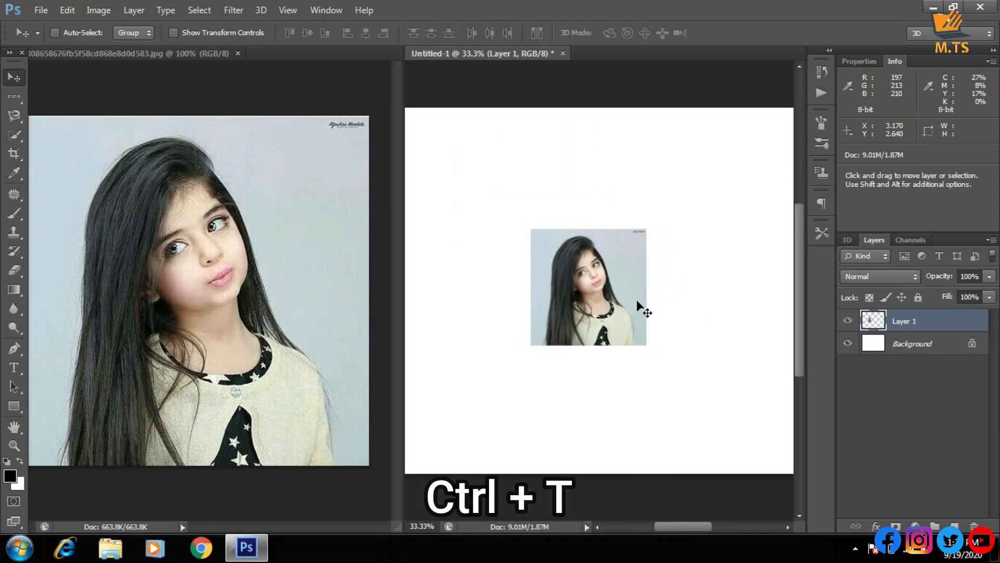
Free-transform the copied portrait to about 314% width and 308% height, shift it slightly rightward, and apply the transformation
{"action": "key", "text": "ctrl+t"}
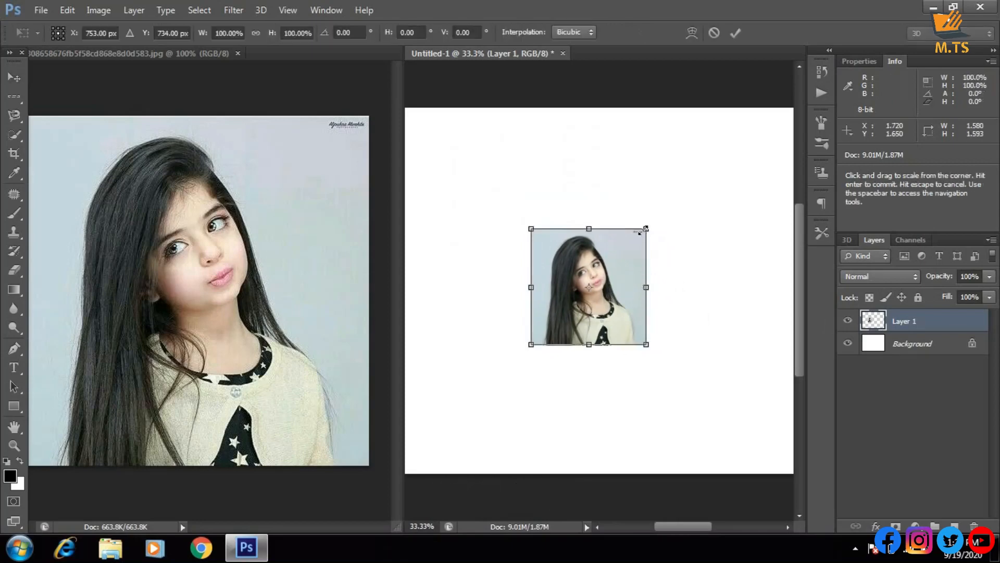
{"action": "left_click_drag", "start_coordinate": [641, 237], "coordinate": [648, 228]}
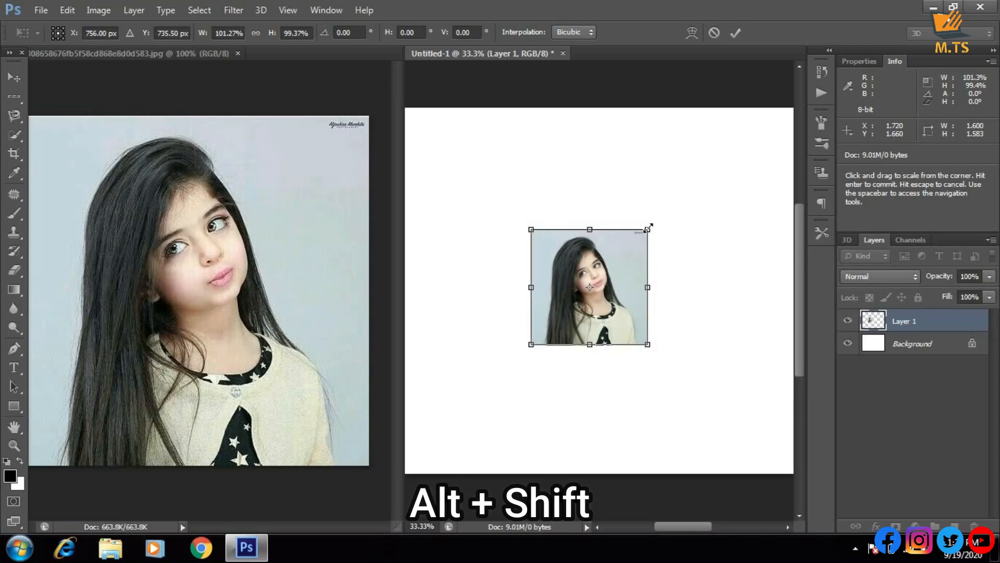
{"action": "left_click_drag", "start_coordinate": [648, 227], "coordinate": [758, 92]}
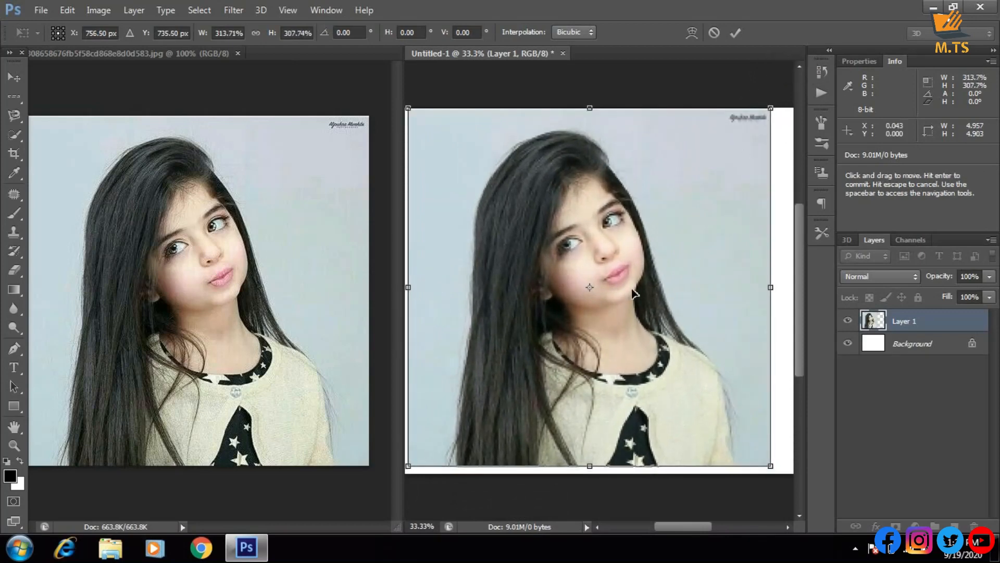
{"action": "left_click_drag", "start_coordinate": [634, 292], "coordinate": [642, 294]}
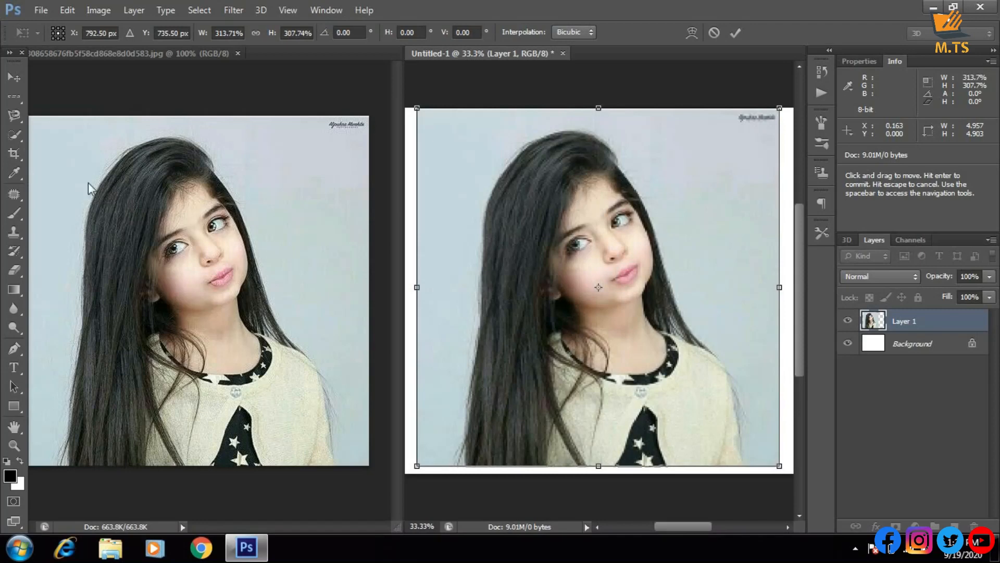
{"action": "left_click", "coordinate": [14, 97]}
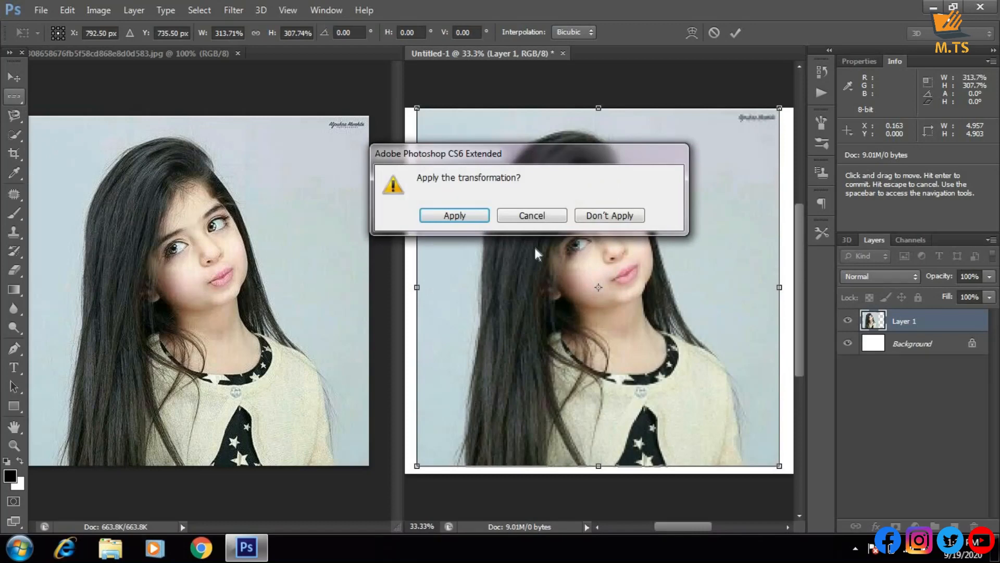
{"action": "left_click", "coordinate": [455, 215]}
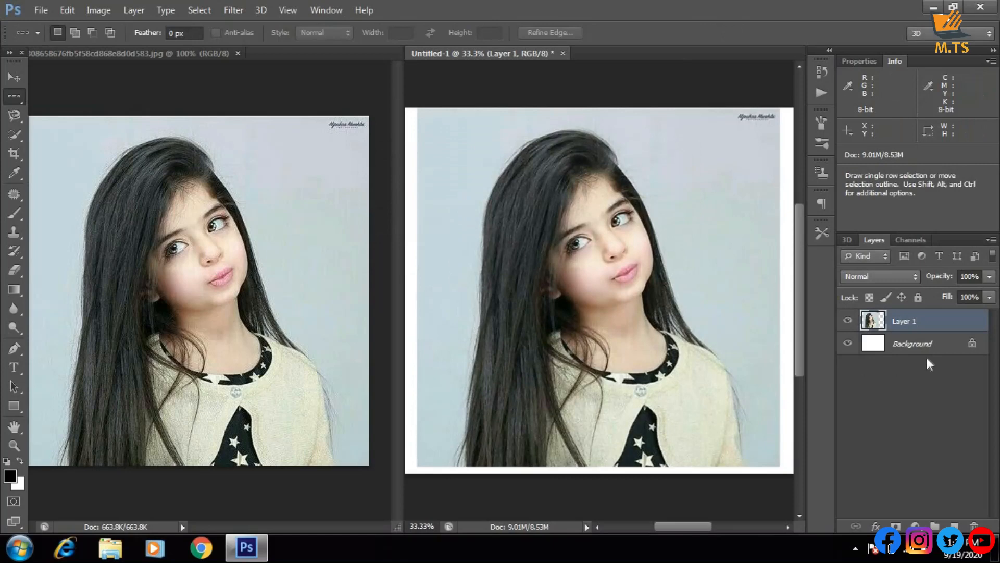
Select the Background layer and Layer 1 in turn, and close the Untitled-1 document without saving
{"action": "left_click", "coordinate": [903, 341]}
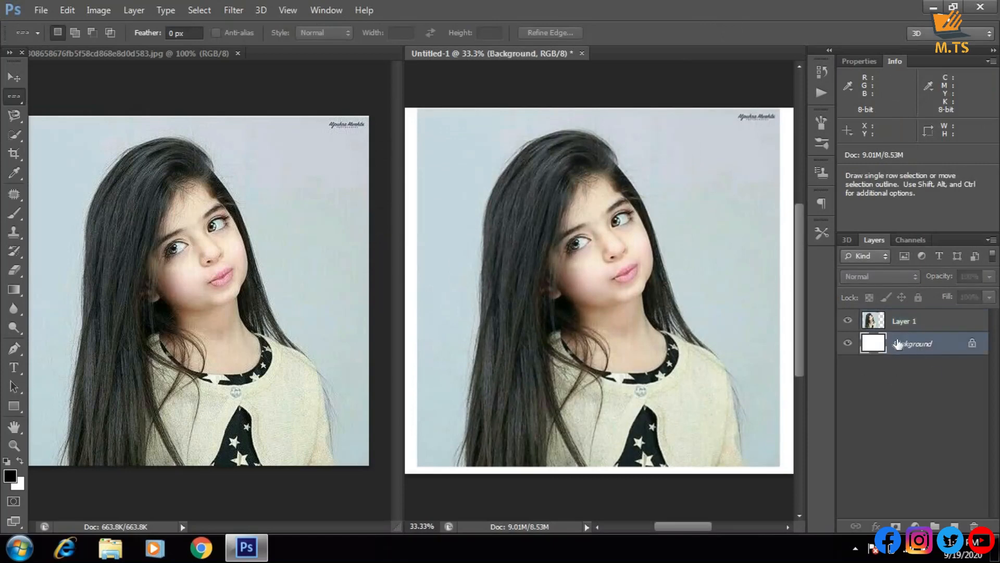
{"action": "left_click", "coordinate": [893, 322]}
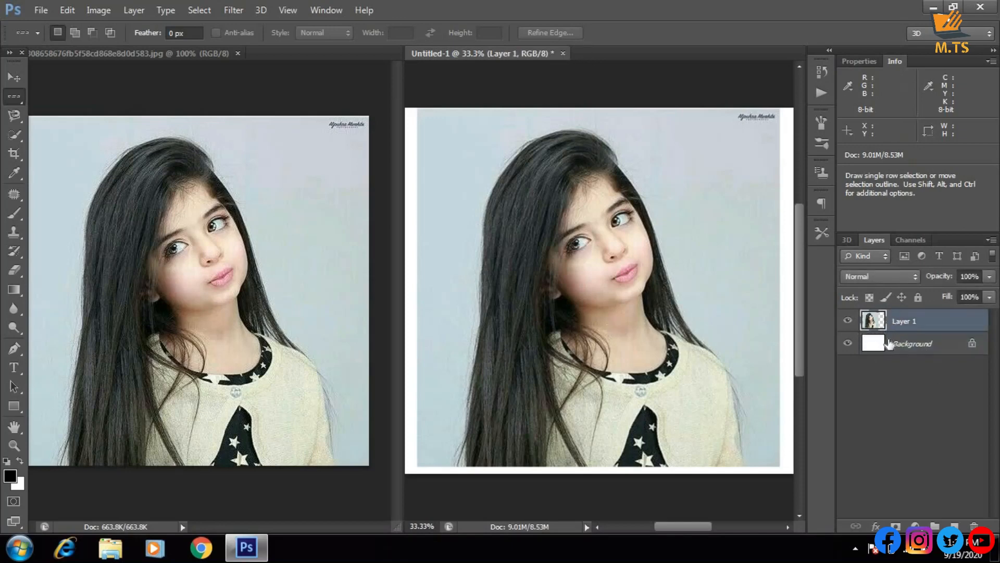
{"action": "left_click", "coordinate": [563, 53]}
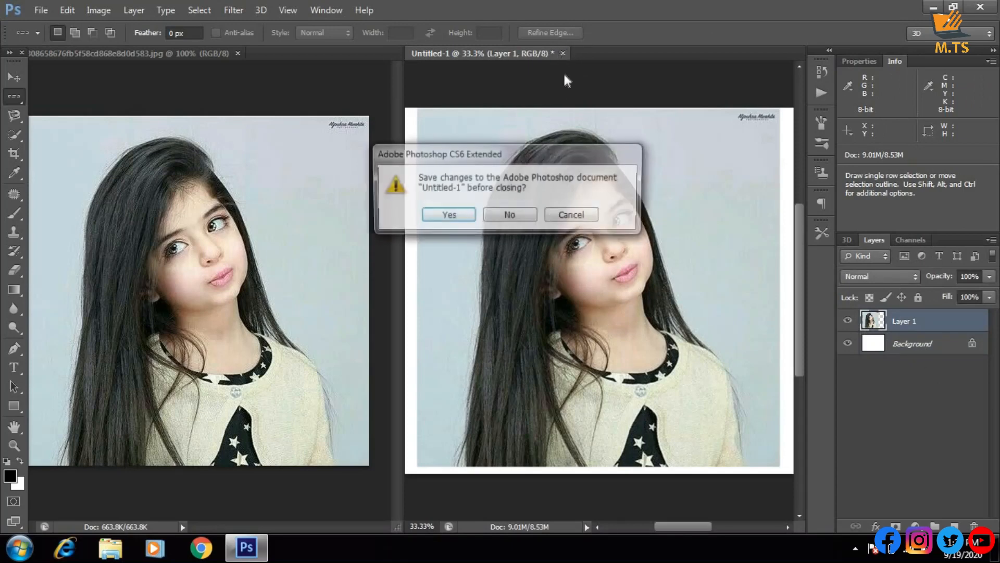
{"action": "left_click", "coordinate": [511, 217]}
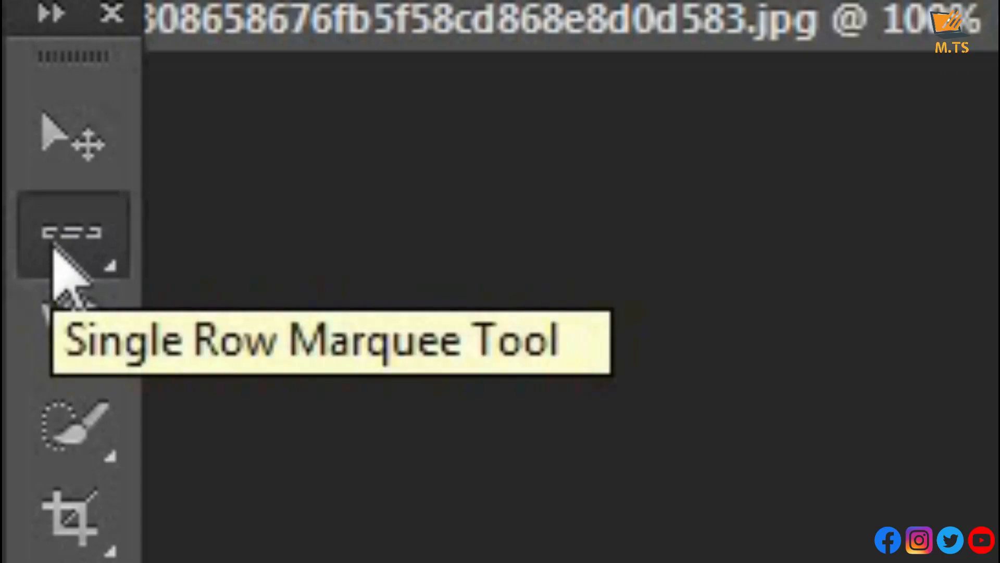
Draw a rectangular marquee selection about 5.49 × 5.36 in around the girl, undoing a small subtraction at her neck
{"action": "left_click", "coordinate": [54, 249]}
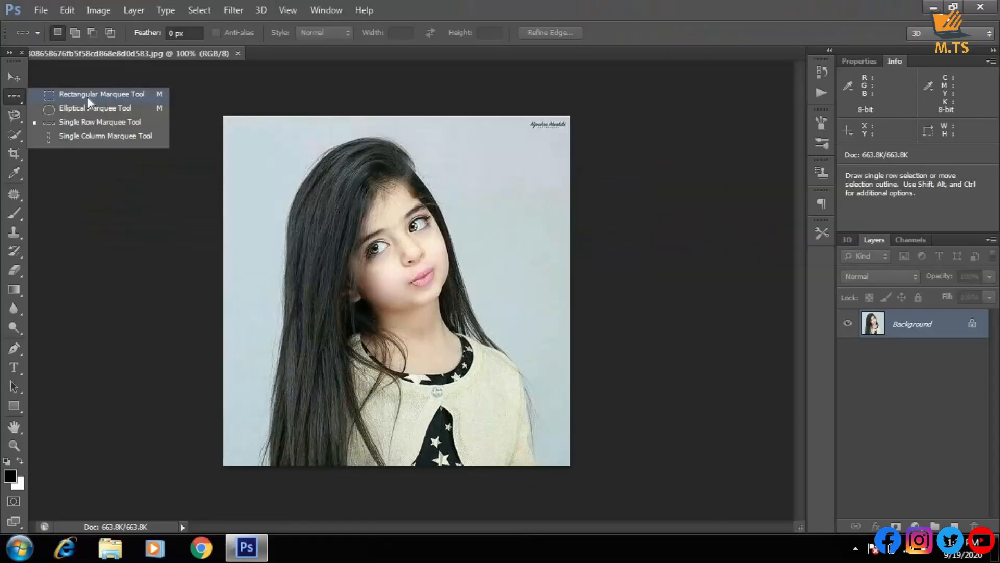
{"action": "left_click", "coordinate": [440, 241]}
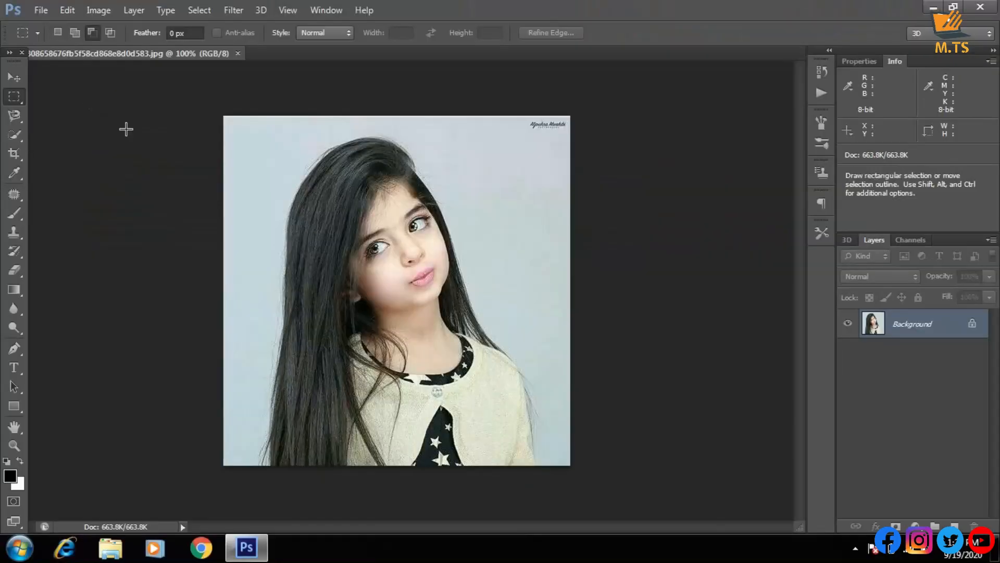
{"action": "left_click_drag", "start_coordinate": [253, 142], "coordinate": [541, 424]}
{"action": "left_click_drag", "start_coordinate": [437, 333], "coordinate": [401, 293]}
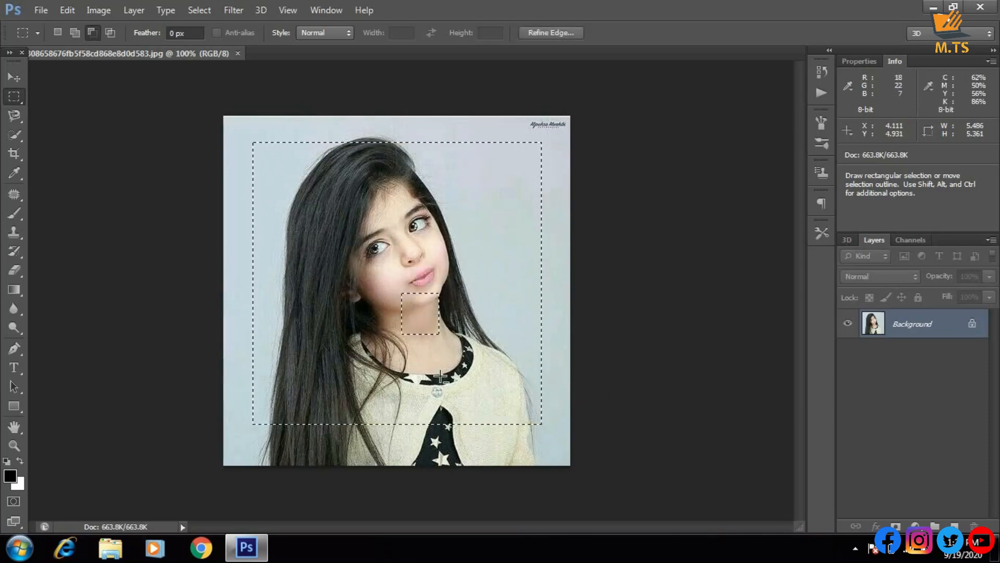
{"action": "key", "text": "ctrl+z"}
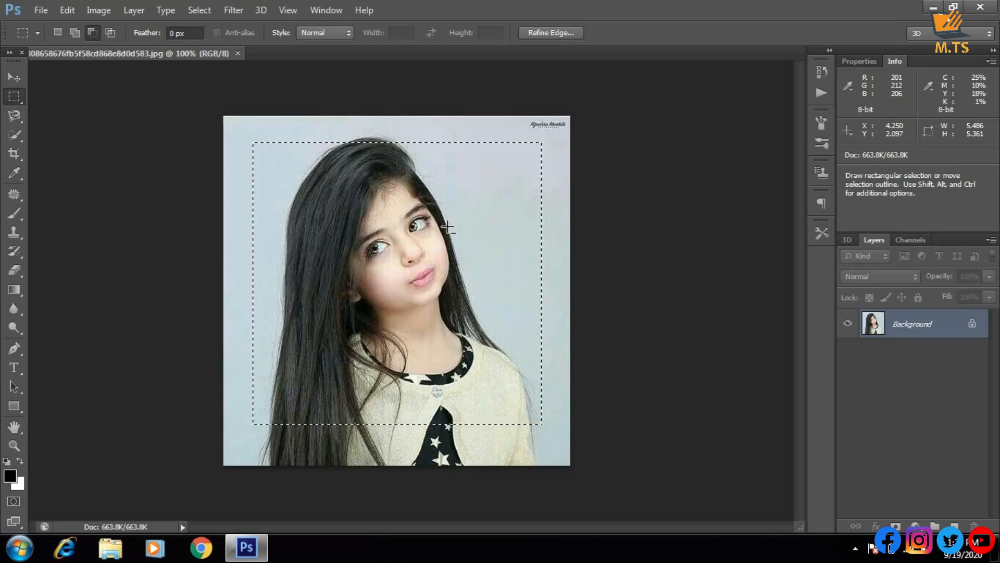
Copy the selected portrait area to a new layer, and hide and show the Background layer to check the copy
{"action": "key", "text": "ctrl+j"}
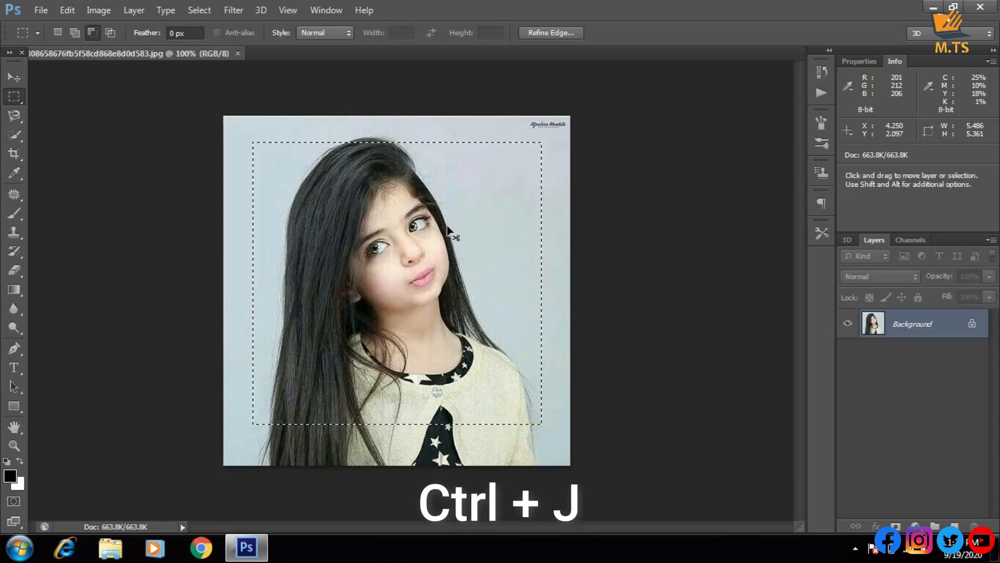
{"action": "key", "text": "ctrl+j"}
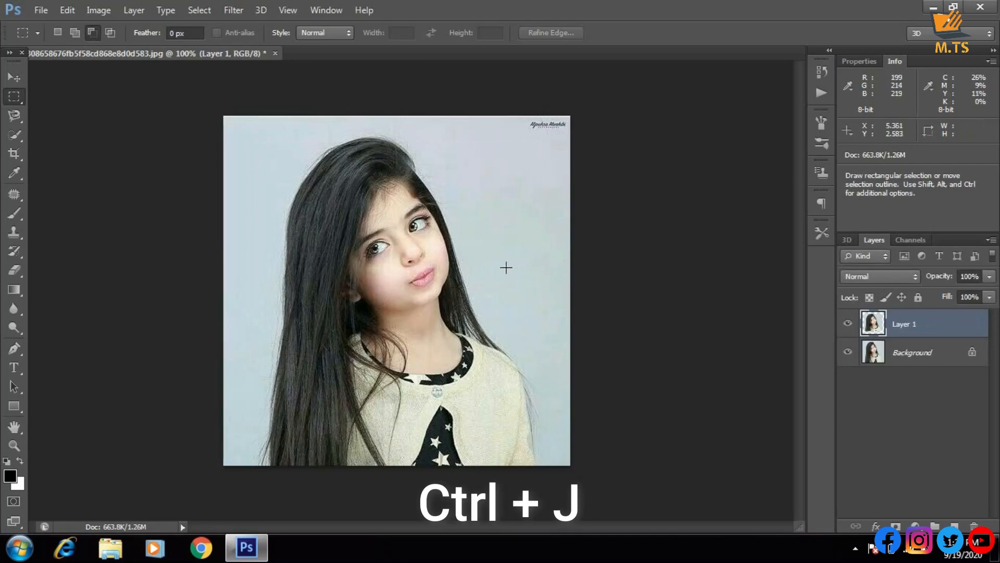
{"action": "left_click", "coordinate": [849, 353]}
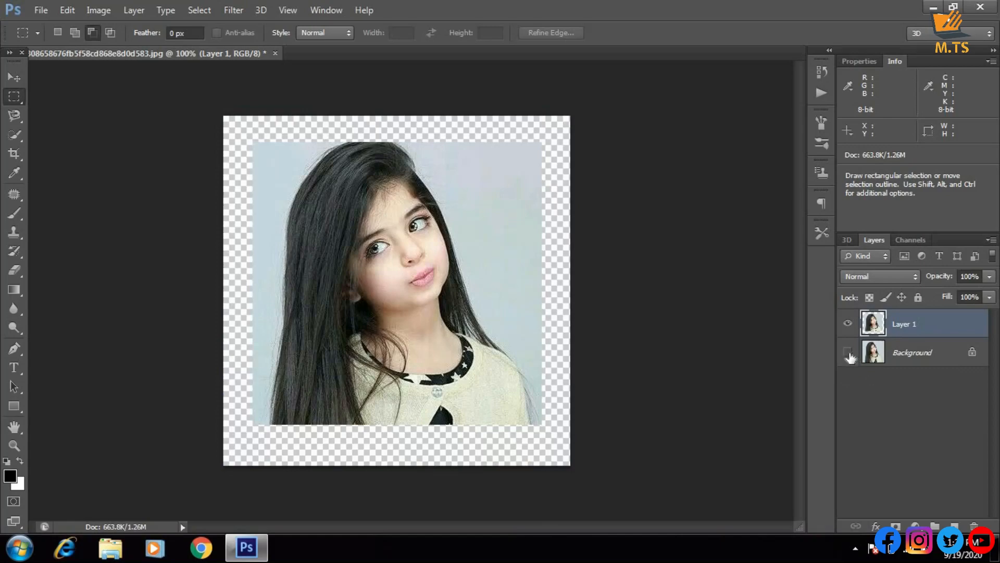
{"action": "left_click", "coordinate": [848, 353]}
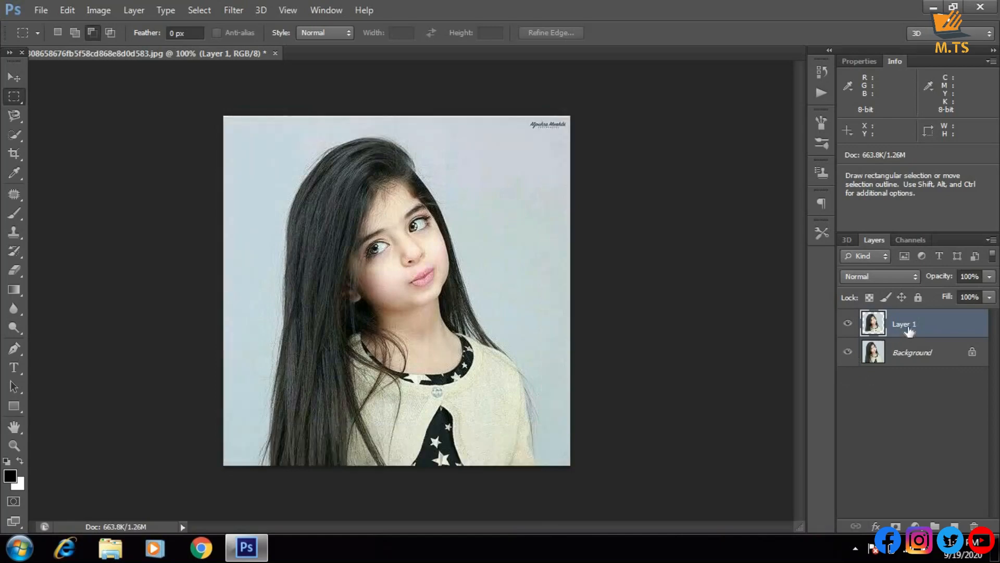
Delete Layer 1 and draw a rectangular marquee about 6.32 × 6.40 in just inside the image edges
{"action": "key", "text": "Delete"}
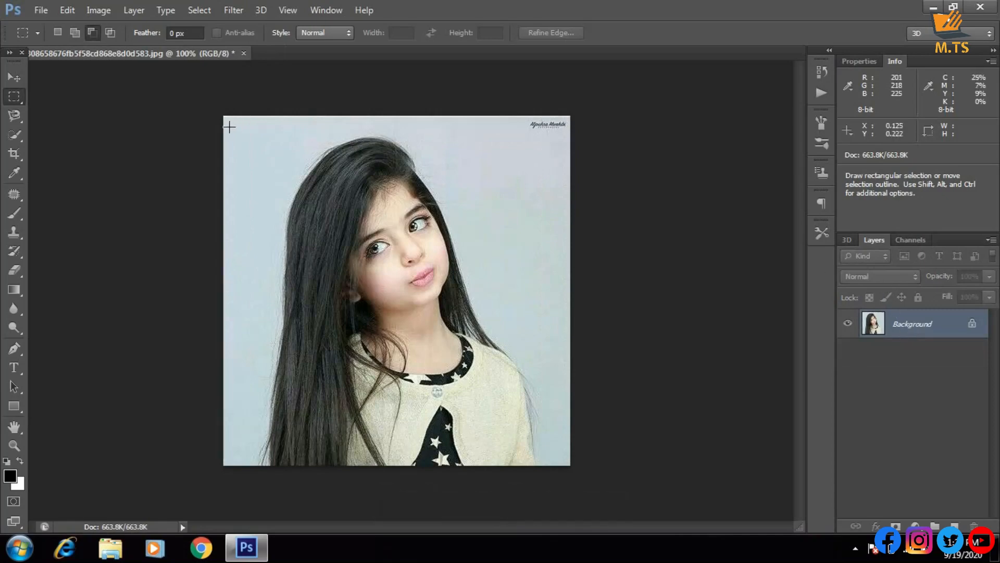
{"action": "left_click_drag", "start_coordinate": [232, 124], "coordinate": [564, 460]}
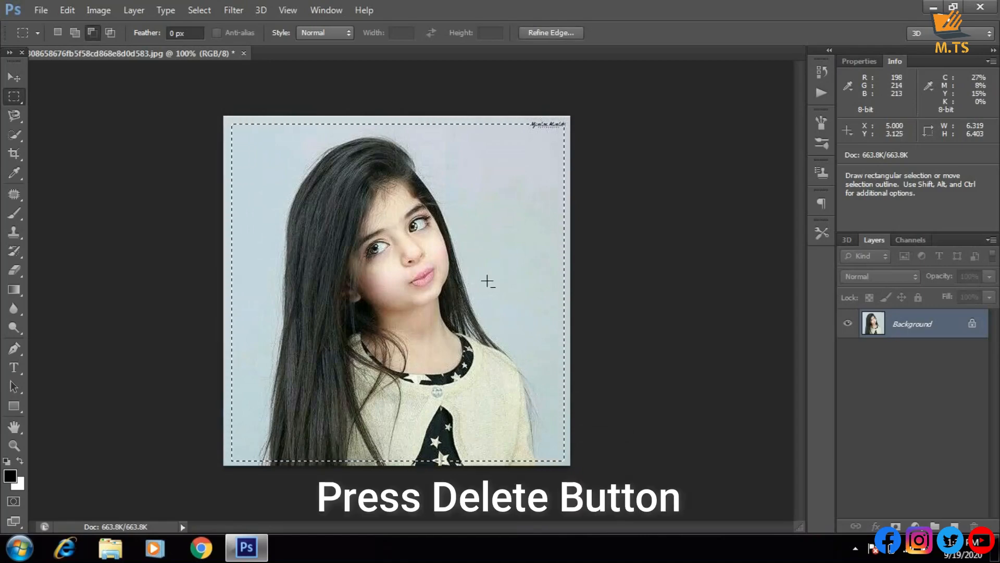
Fill the rectangular selection on the Background layer with the blue colour 0048ff in Normal mode at 100% opacity
{"action": "key", "text": "Delete"}
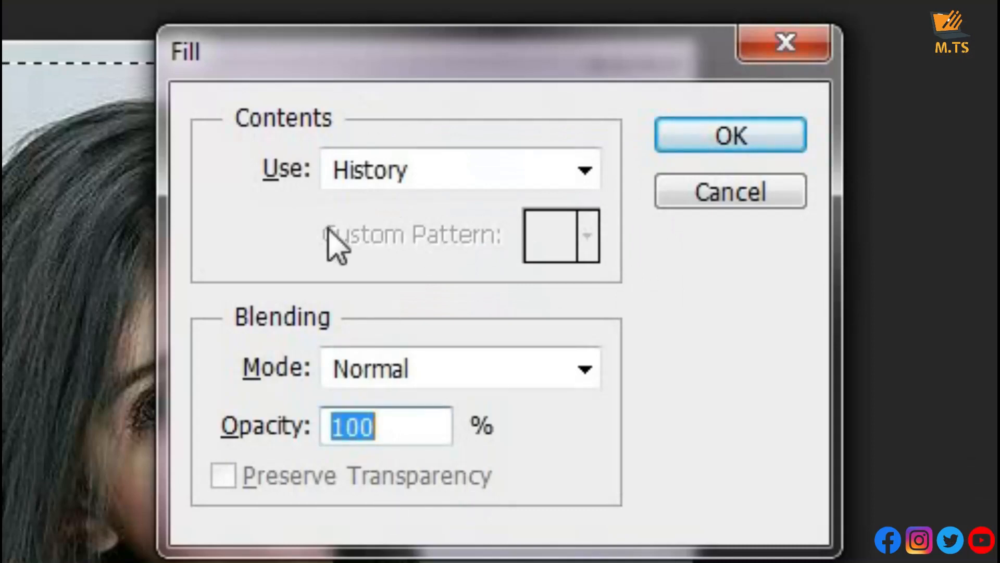
{"action": "left_click_drag", "start_coordinate": [331, 73], "coordinate": [229, 97]}
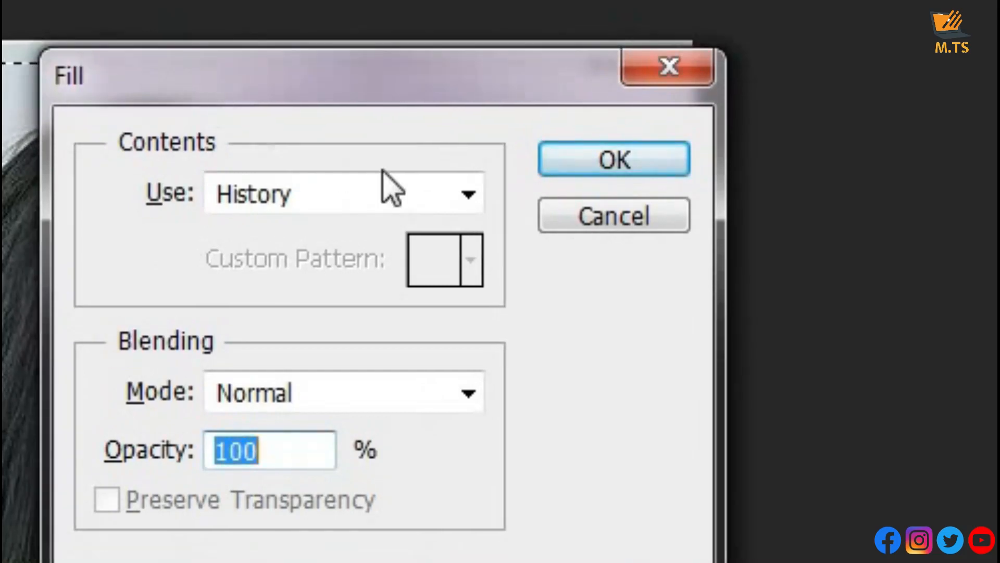
{"action": "left_click", "coordinate": [407, 197]}
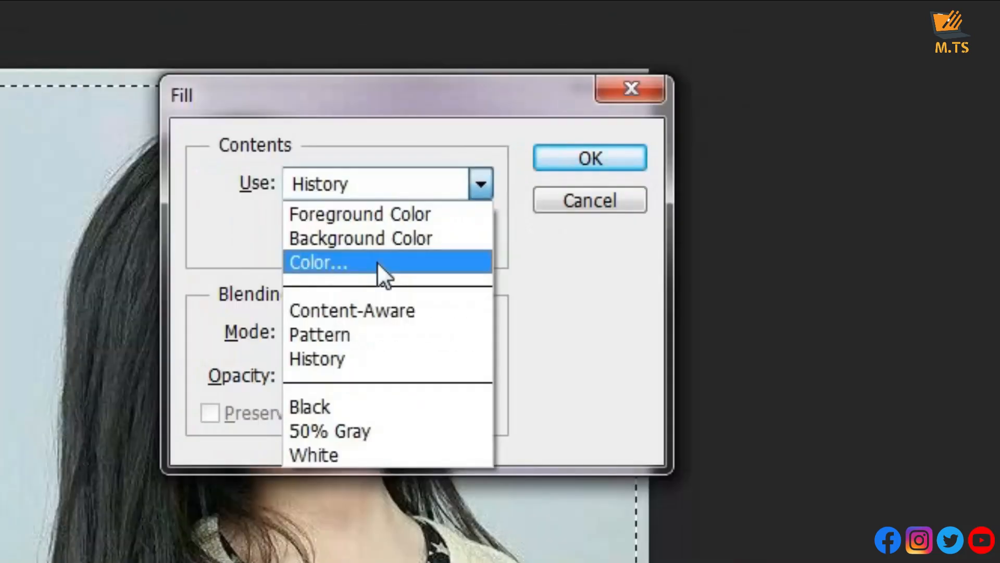
{"action": "left_click", "coordinate": [377, 261]}
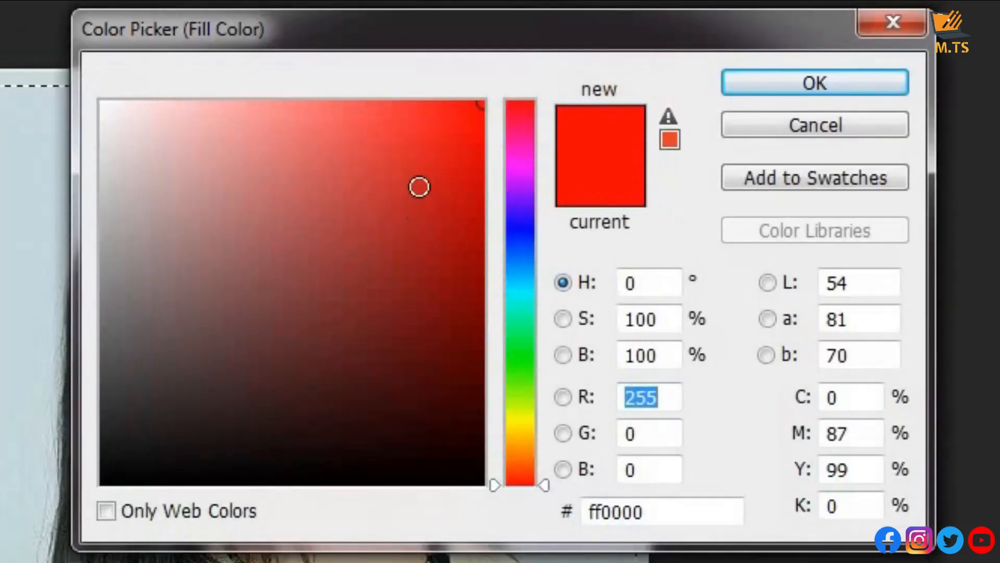
{"action": "left_click", "coordinate": [520, 218]}
{"action": "left_click", "coordinate": [521, 245]}
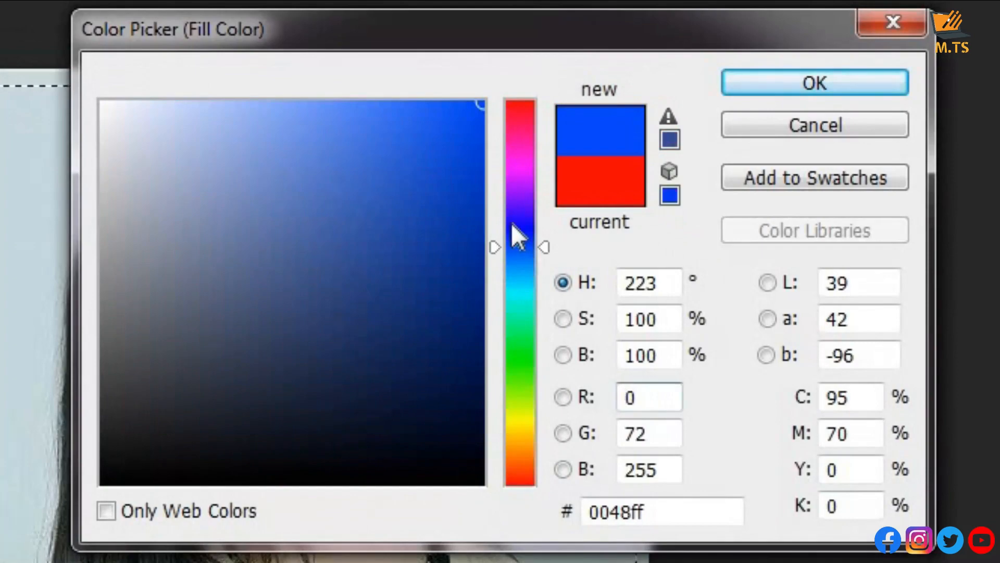
{"action": "left_click", "coordinate": [814, 82]}
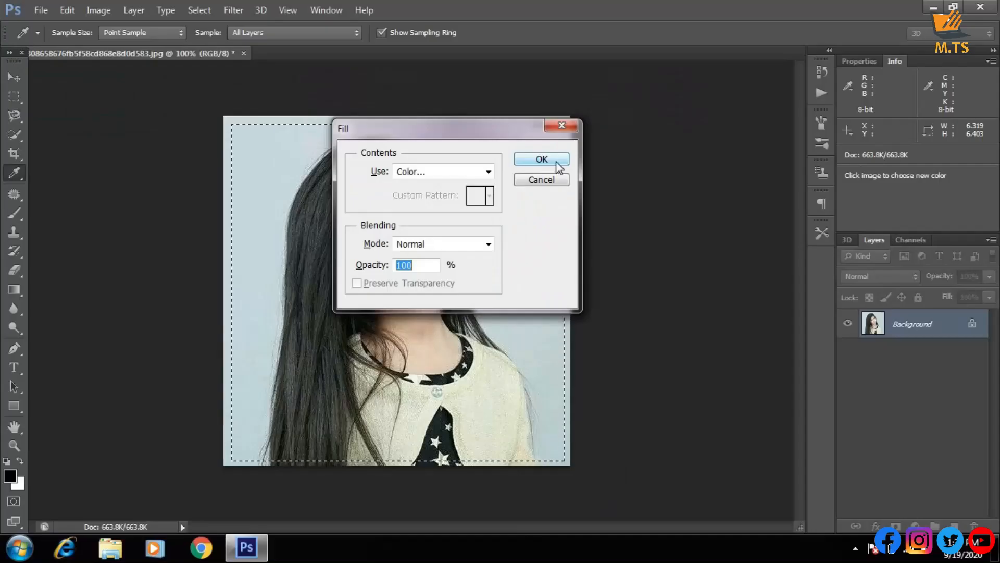
{"action": "left_click", "coordinate": [623, 161]}
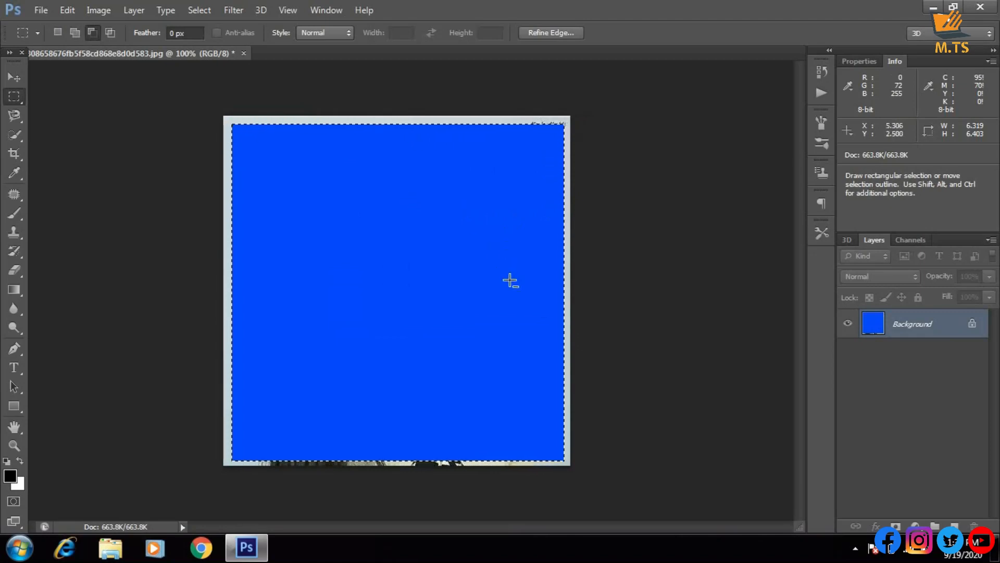
Undo the blue fill, toggling it back and forth, and step back past the rectangular selection
{"action": "key", "text": "ctrl"}
{"action": "key", "text": "ctrl+z"}
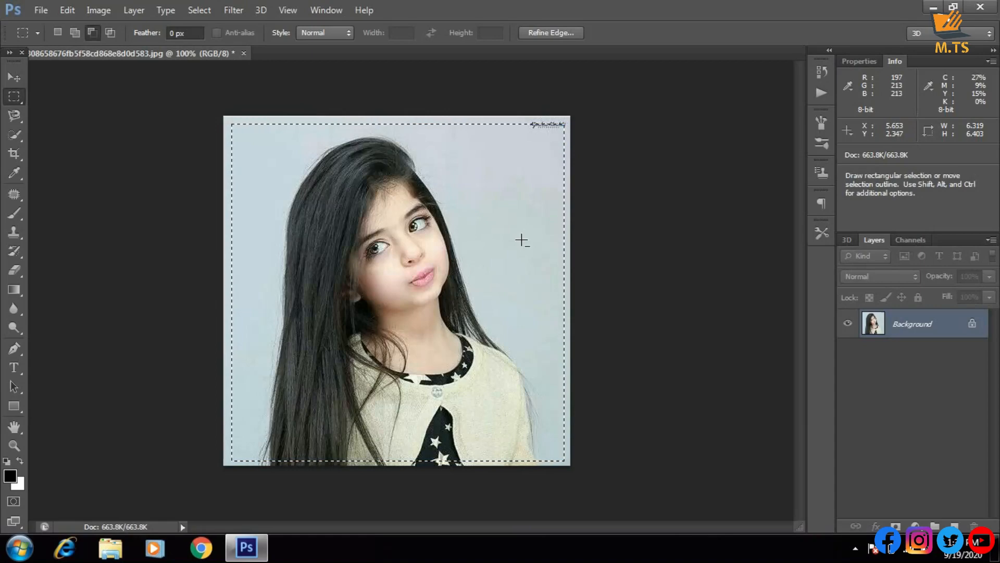
{"action": "key", "text": "ctrl+z"}
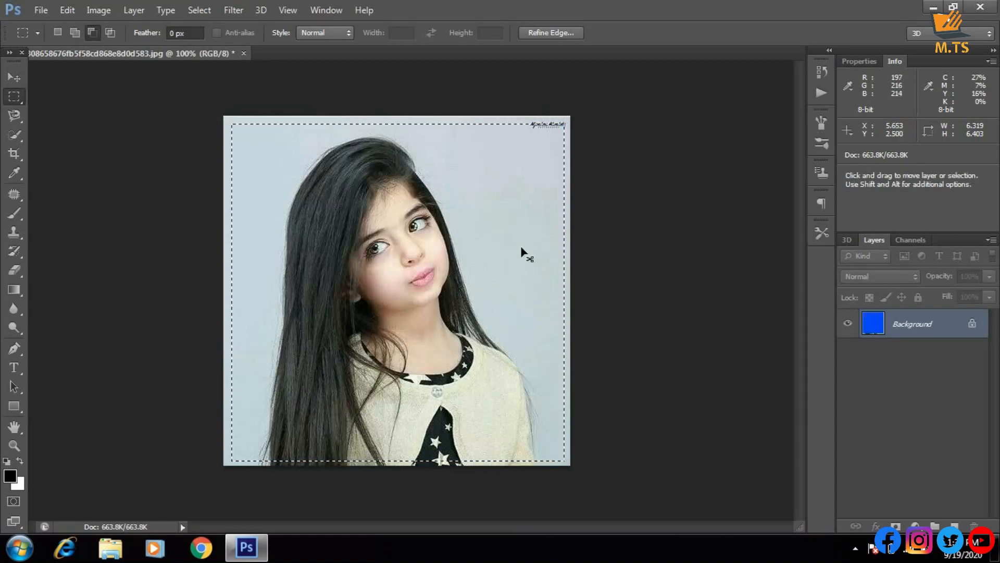
{"action": "key", "text": "ctrl+z"}
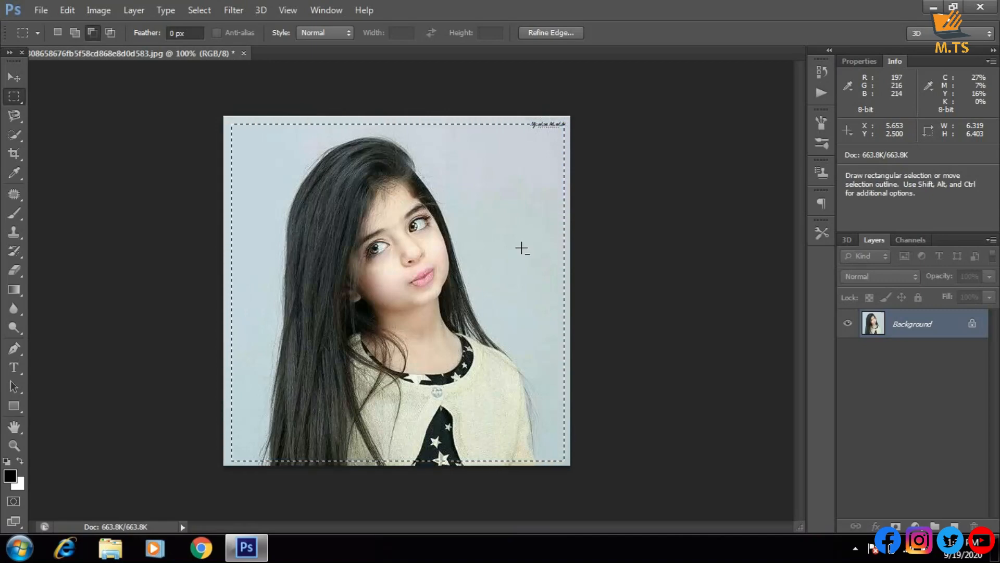
{"action": "key", "text": "ctrl+alt+z"}
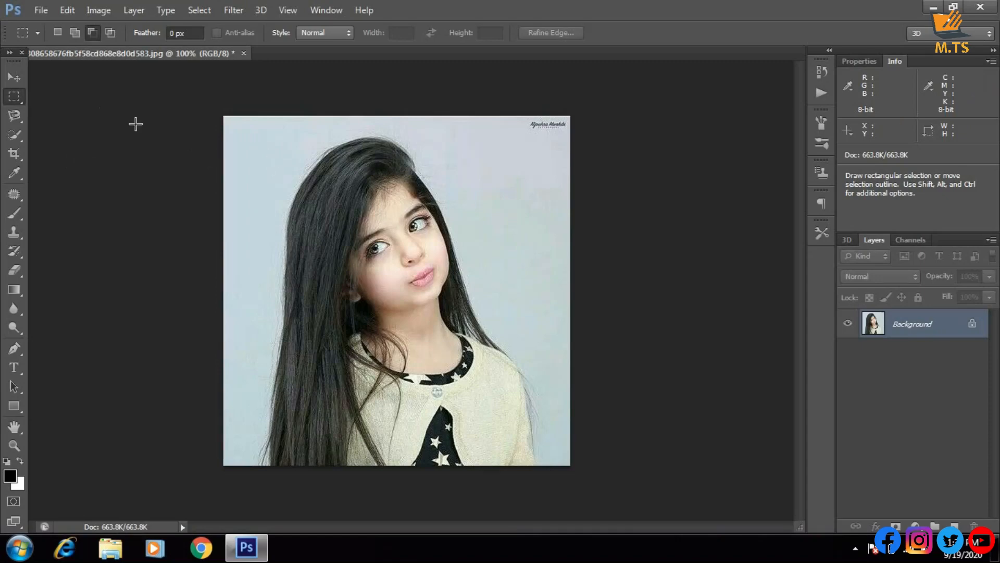
Draw an elliptical marquee about 5.08 × 5.18 in and position it around the girl's head and shoulders
{"action": "right_click", "coordinate": [14, 97]}
{"action": "left_click", "coordinate": [51, 109]}
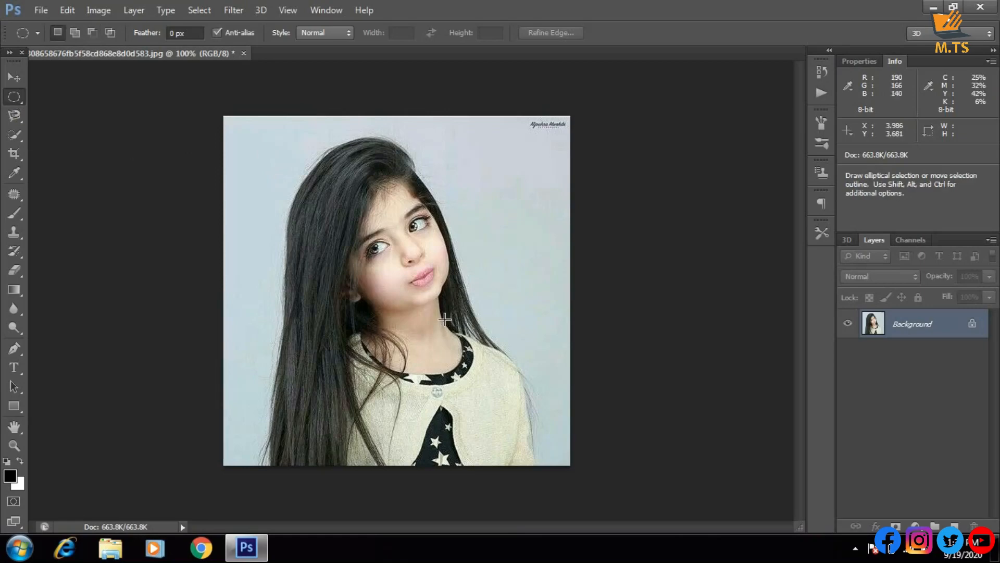
{"action": "left_click_drag", "start_coordinate": [264, 143], "coordinate": [533, 415]}
{"action": "left_click_drag", "start_coordinate": [414, 284], "coordinate": [384, 265]}
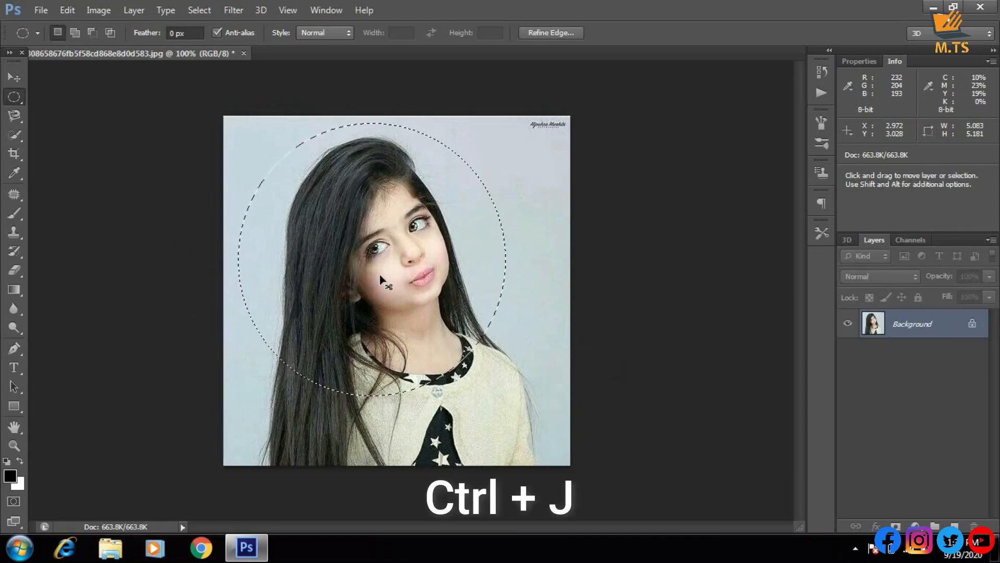
Copy the elliptical selection to a new layer, and hide and show the Background layer to check the copy
{"action": "key", "text": "ctrl+j"}
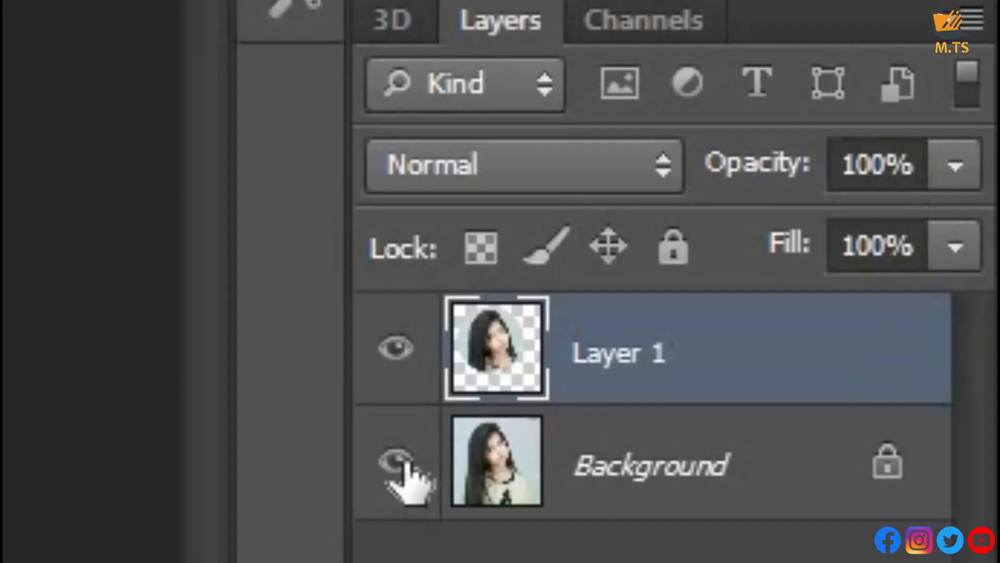
{"action": "left_click", "coordinate": [847, 351]}
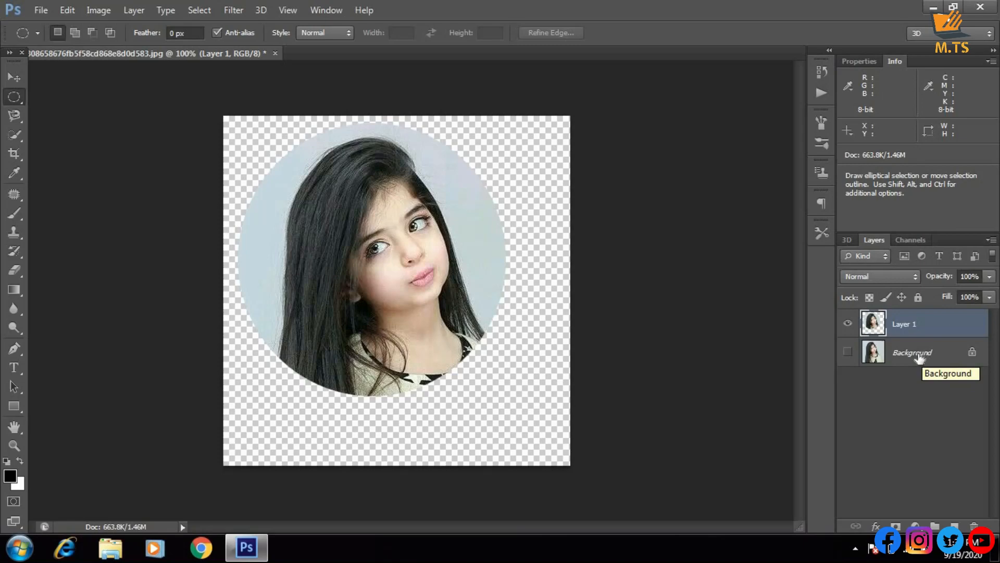
{"action": "left_click", "coordinate": [848, 353]}
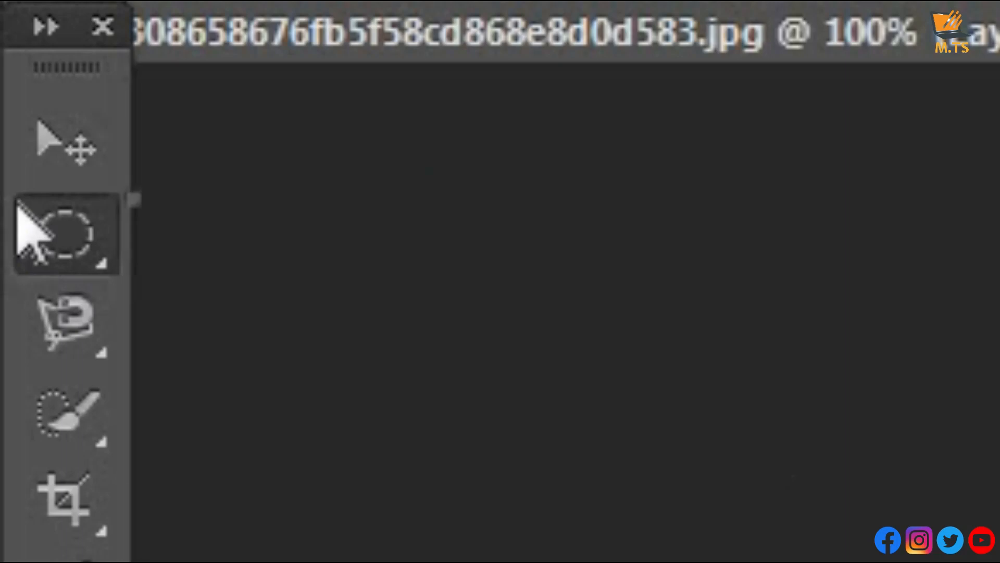
Place a Single Row Marquee selection across the image just below its upper edge
{"action": "right_click", "coordinate": [19, 205]}
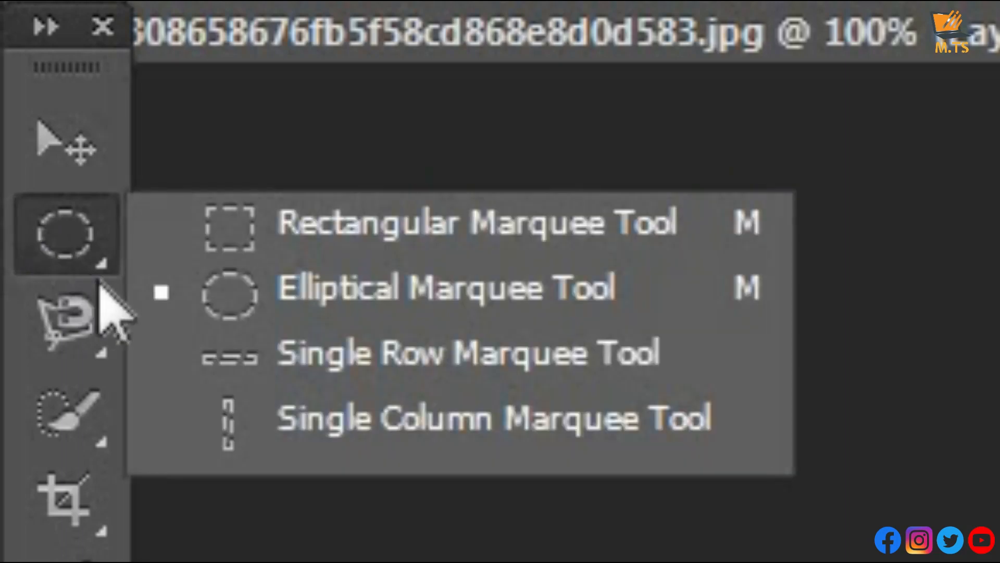
{"action": "left_click", "coordinate": [278, 344]}
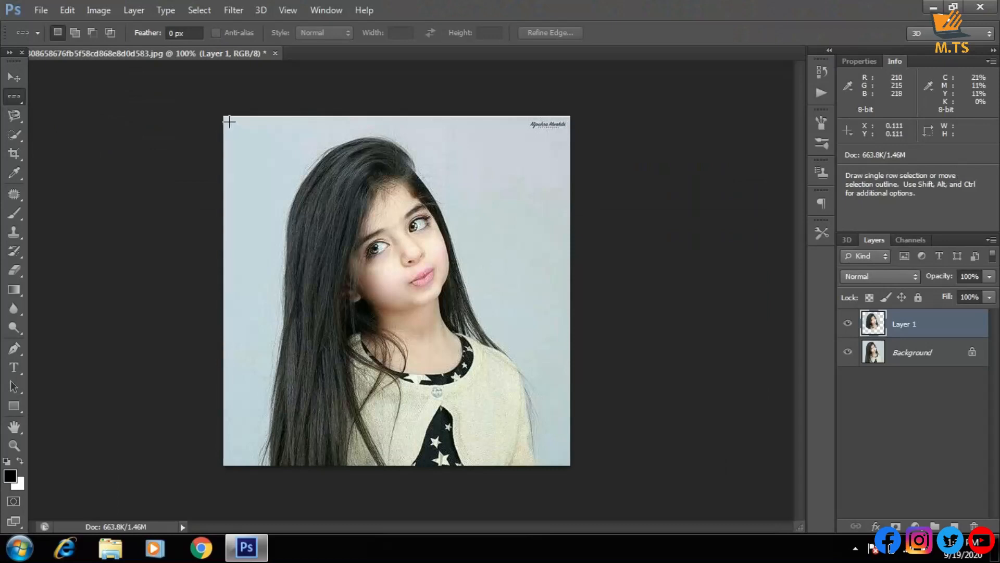
{"action": "left_click", "coordinate": [229, 121]}
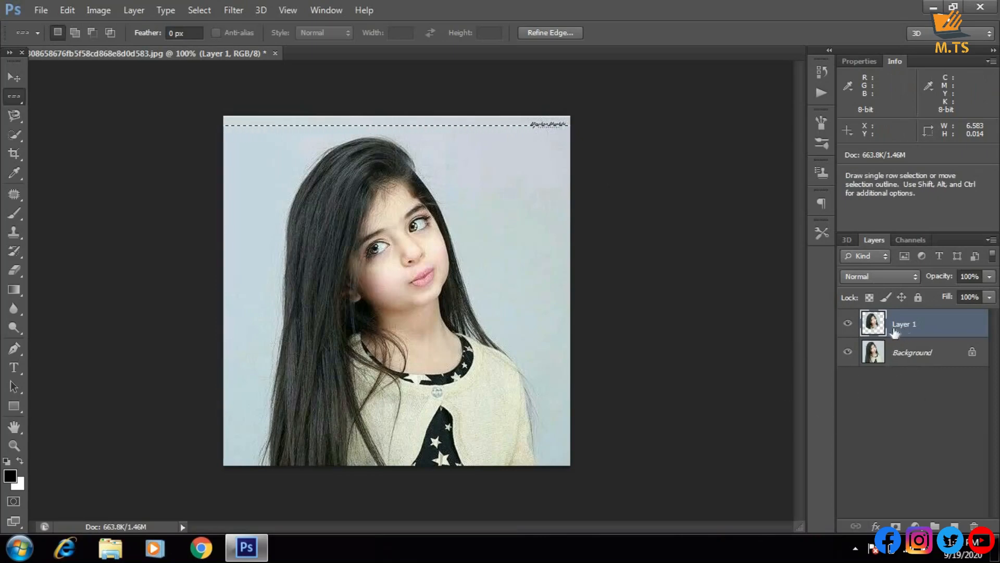
Fill the single-row selection on the Background layer with the green colour 06ff00, and deselect it
{"action": "left_click", "coordinate": [909, 362]}
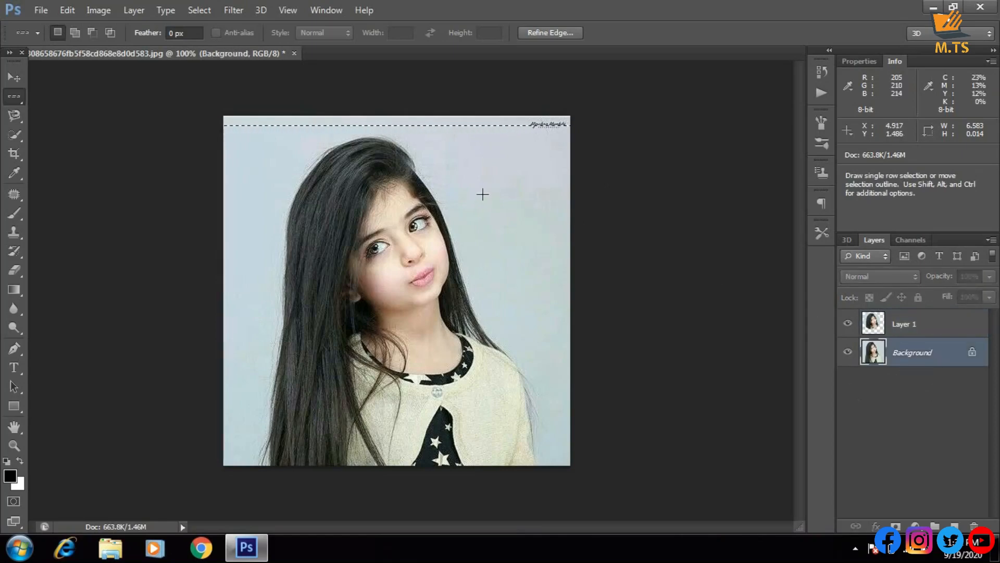
{"action": "key", "text": "shift+F5"}
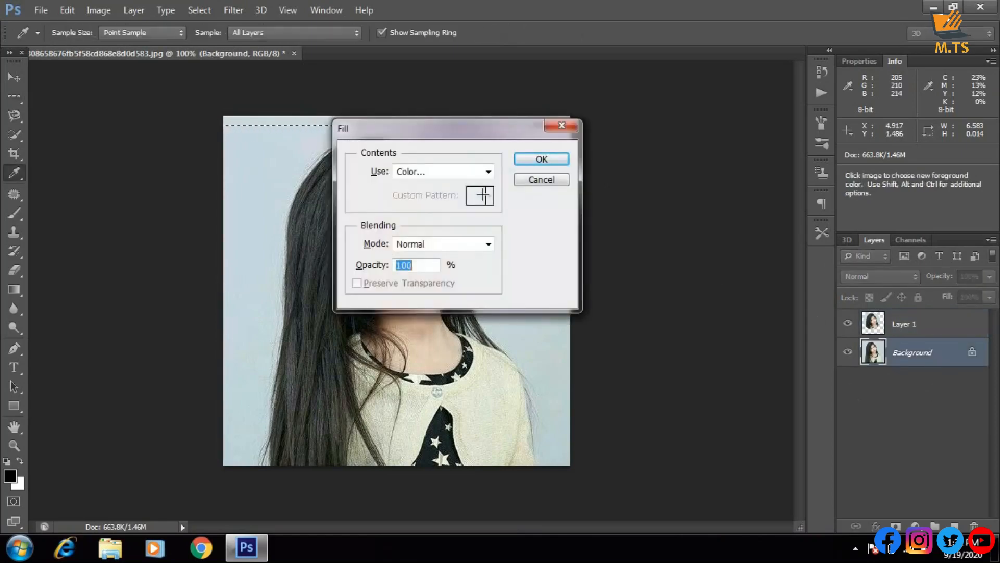
{"action": "left_click", "coordinate": [487, 172]}
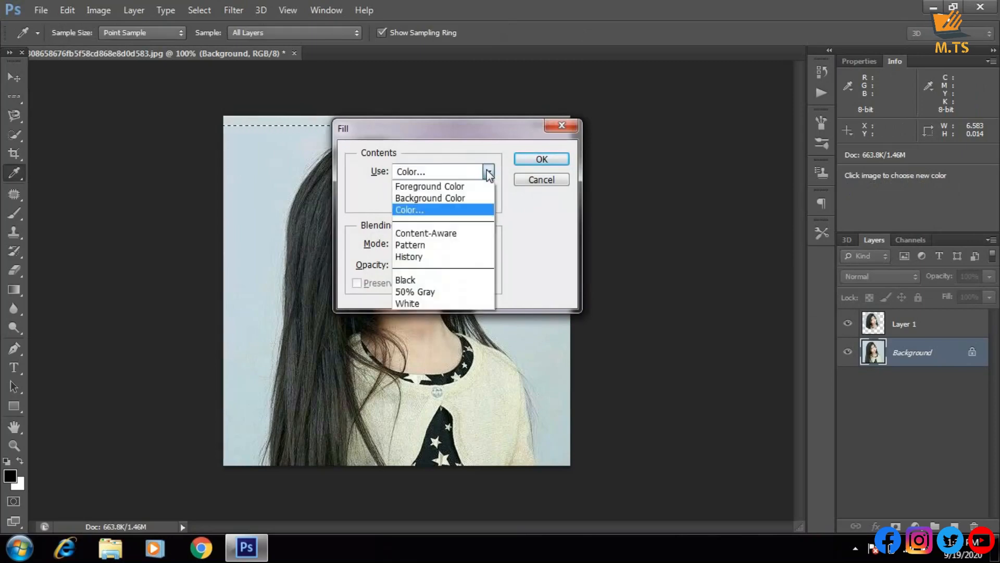
{"action": "left_click", "coordinate": [464, 209]}
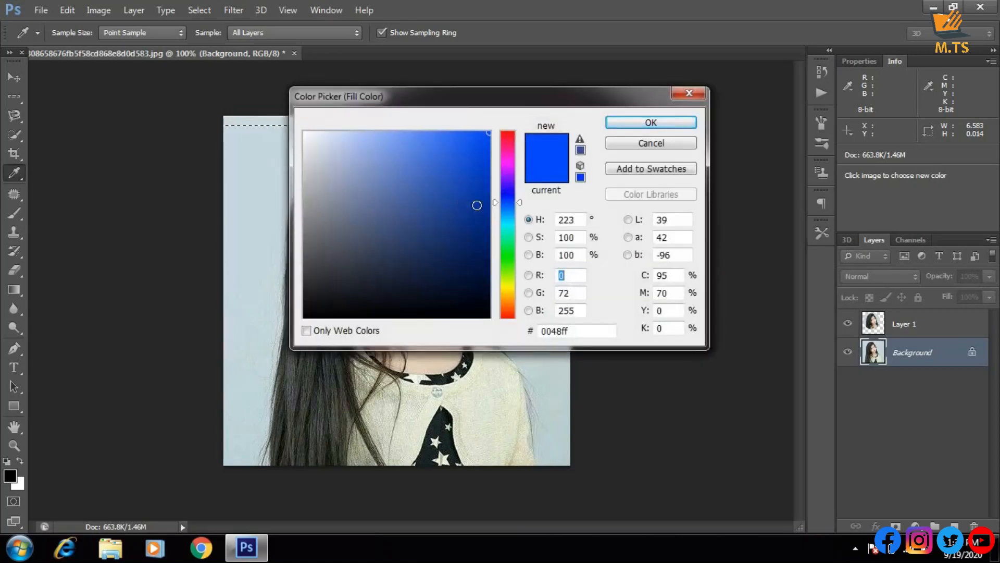
{"action": "mouse_move", "coordinate": [513, 256]}
{"action": "left_mouse_down"}
{"action": "mouse_move", "coordinate": [513, 275]}
{"action": "mouse_move", "coordinate": [512, 257]}
{"action": "left_mouse_up"}
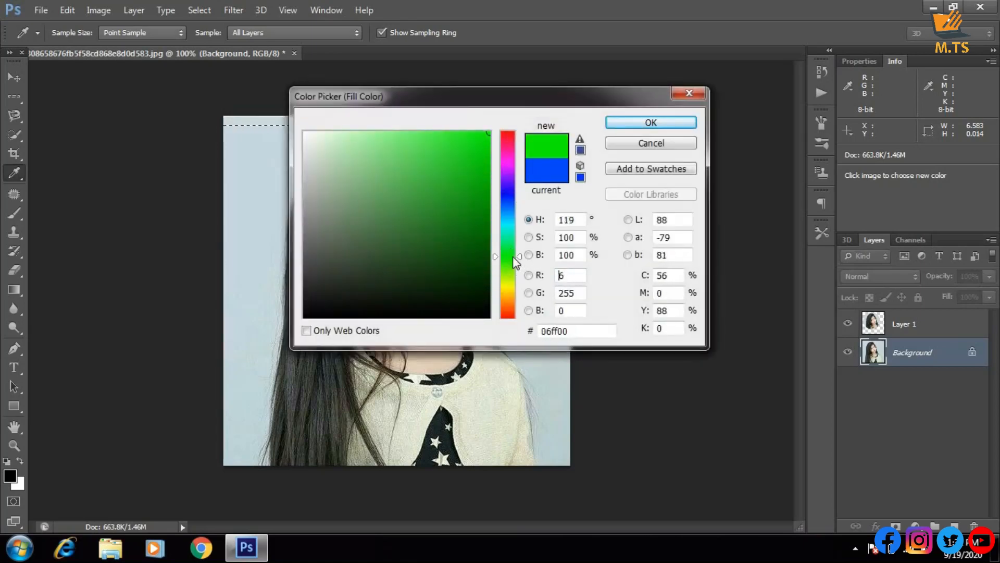
{"action": "left_click", "coordinate": [644, 123]}
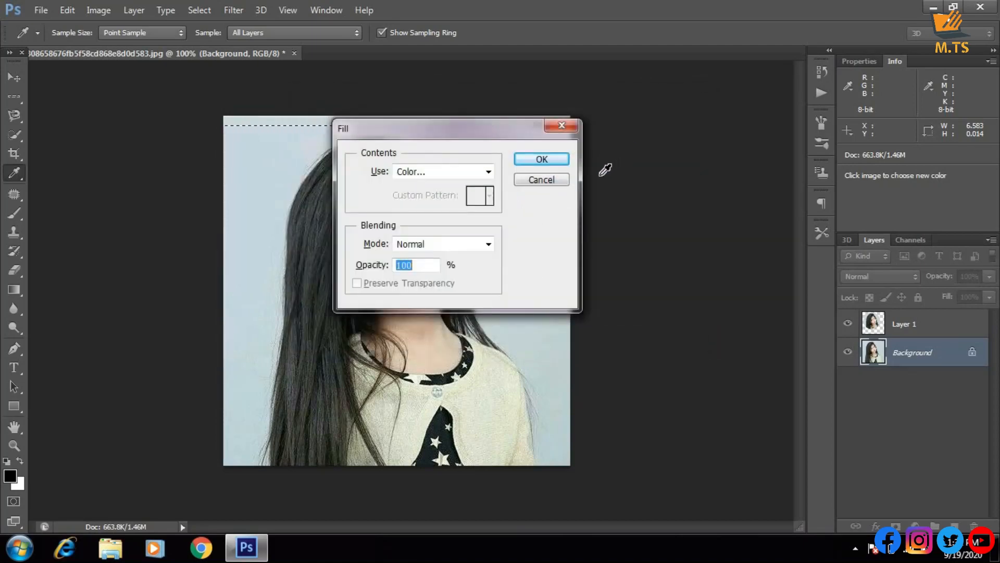
{"action": "left_click", "coordinate": [549, 161]}
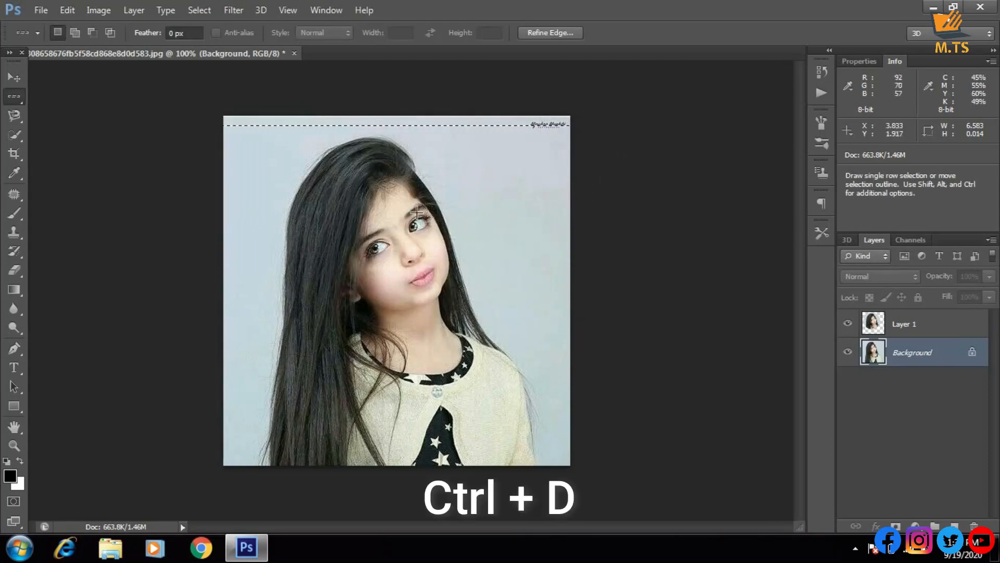
{"action": "key", "text": "ctrl+d"}
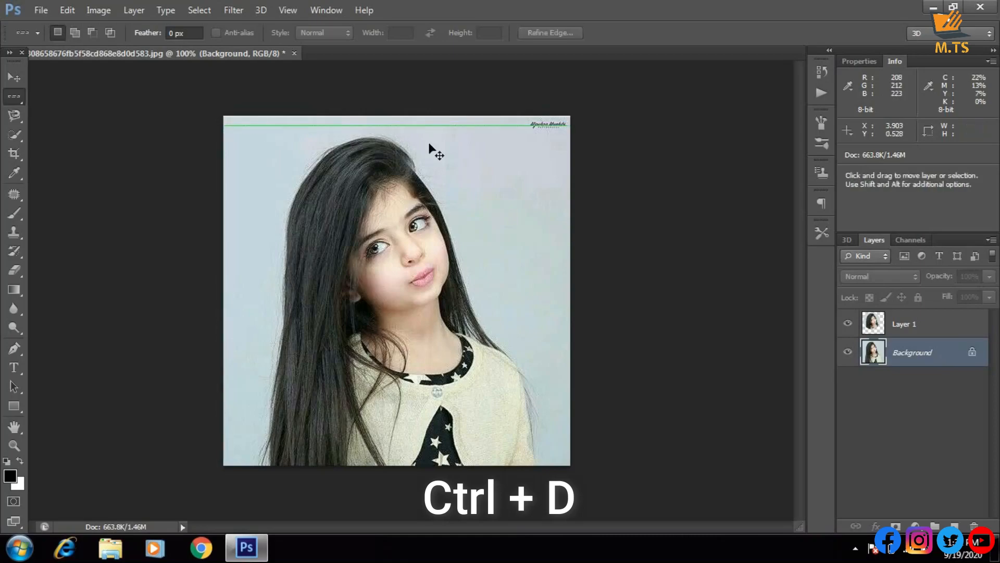
Examine the green line across the upper part of the image at 300% magnification, and return to 100%
{"action": "key", "text": "ctrl+plus"}
{"action": "key", "text": "ctrl+plus"}
{"action": "scroll", "coordinate": [423, 133], "scroll_direction": "up", "scroll_amount": 3}
{"action": "scroll", "coordinate": [423, 133], "scroll_direction": "up", "scroll_amount": 5}
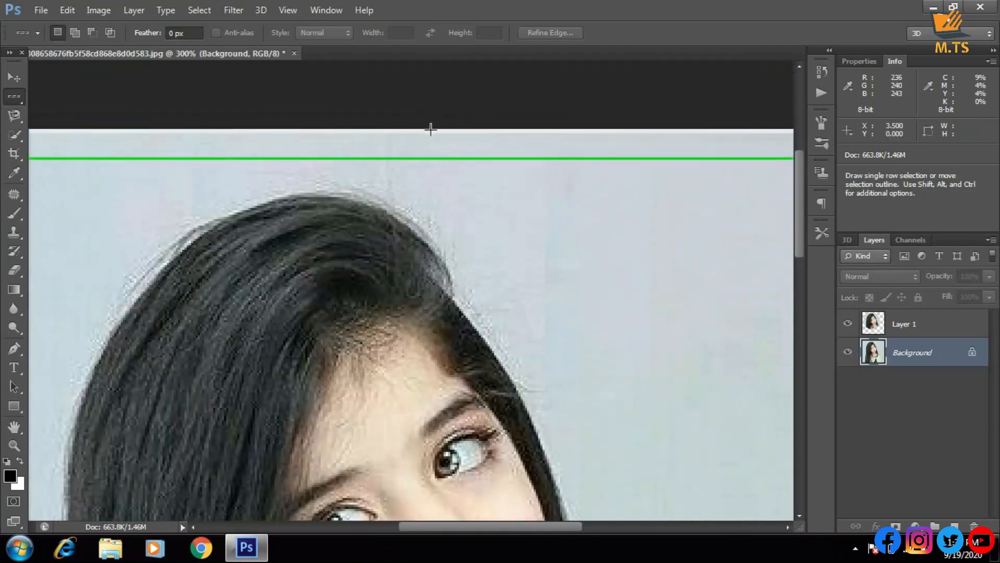
{"action": "key", "text": "ctrl+minus"}
{"action": "key", "text": "ctrl+minus"}
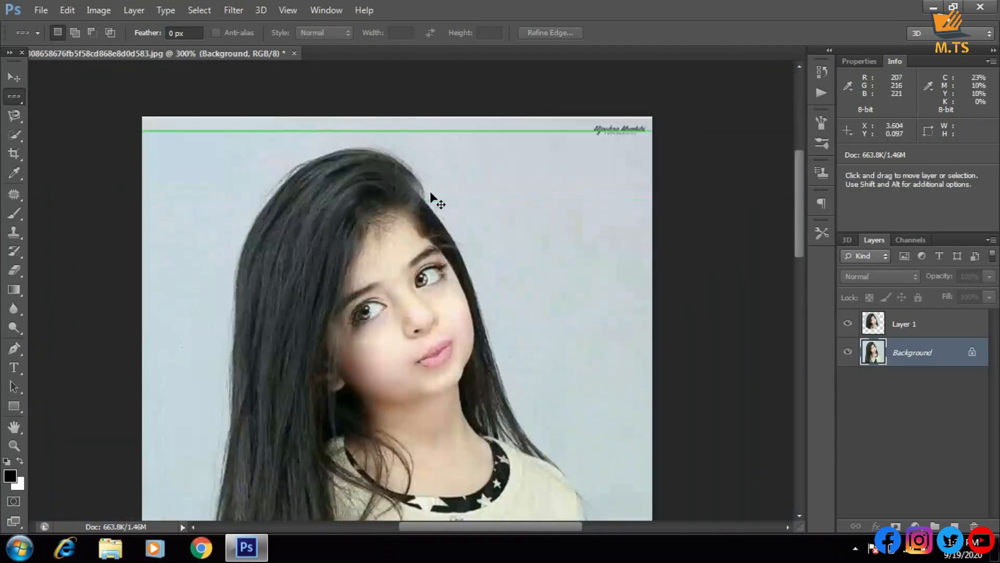
{"action": "key", "text": "ctrl+plus"}
{"action": "key", "text": "ctrl+plus"}
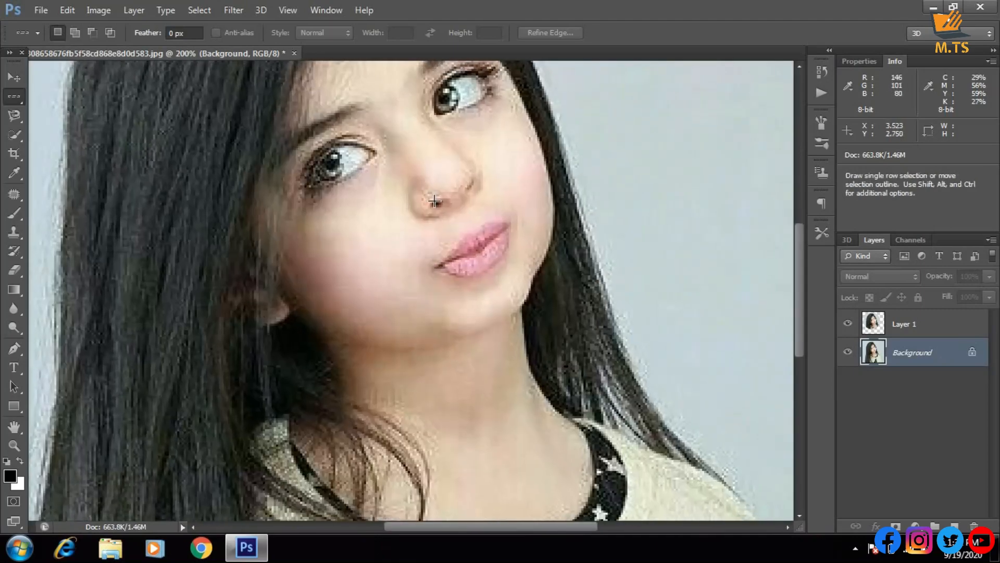
{"action": "key", "text": "ctrl+minus"}
{"action": "key", "text": "ctrl+minus"}
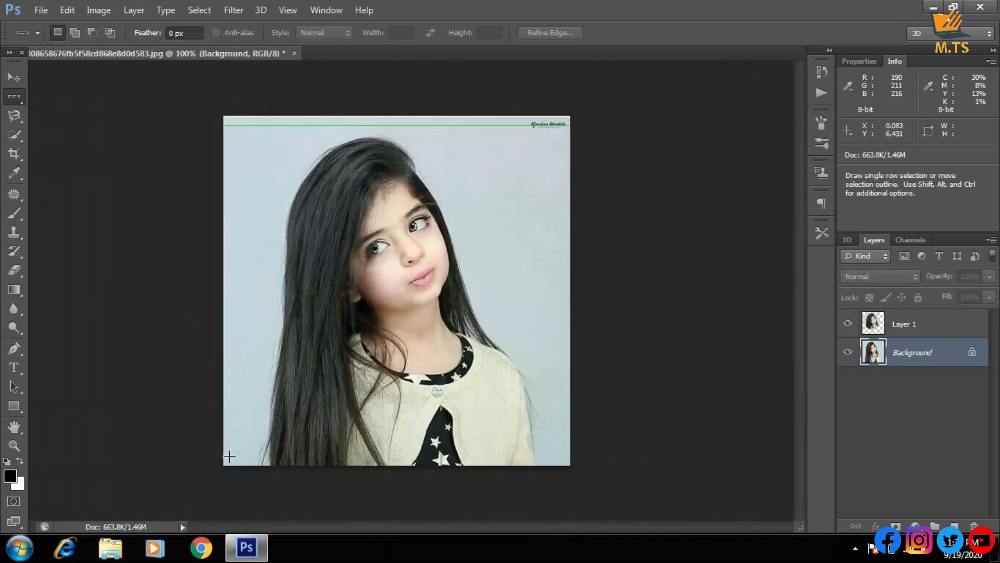
Fill a single-row selection just above the image's lower edge with red ff0000 on the Background layer, and deselect it
{"action": "left_click_drag", "start_coordinate": [224, 457], "coordinate": [228, 457]}
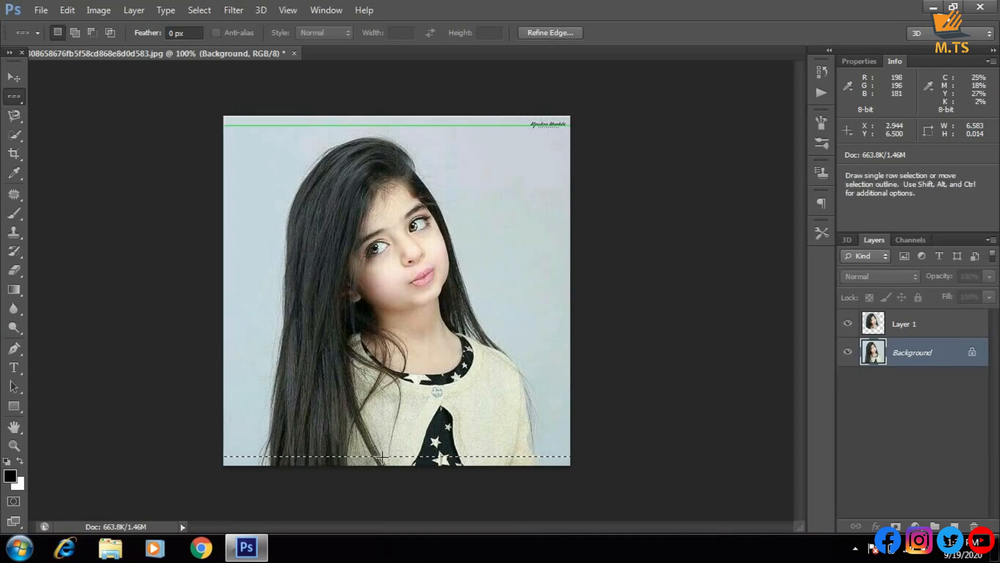
{"action": "key", "text": "shift+F5"}
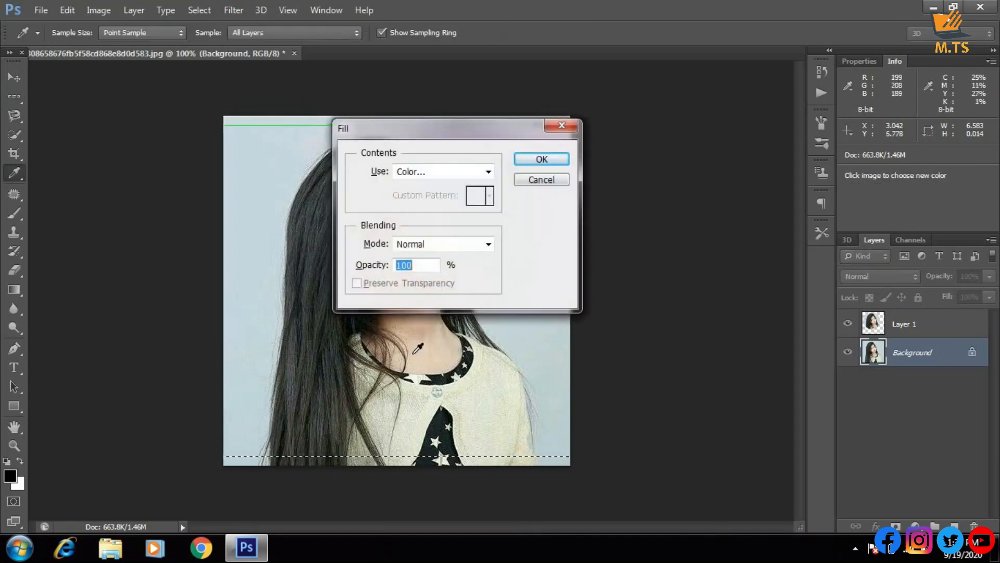
{"action": "left_click", "coordinate": [439, 175]}
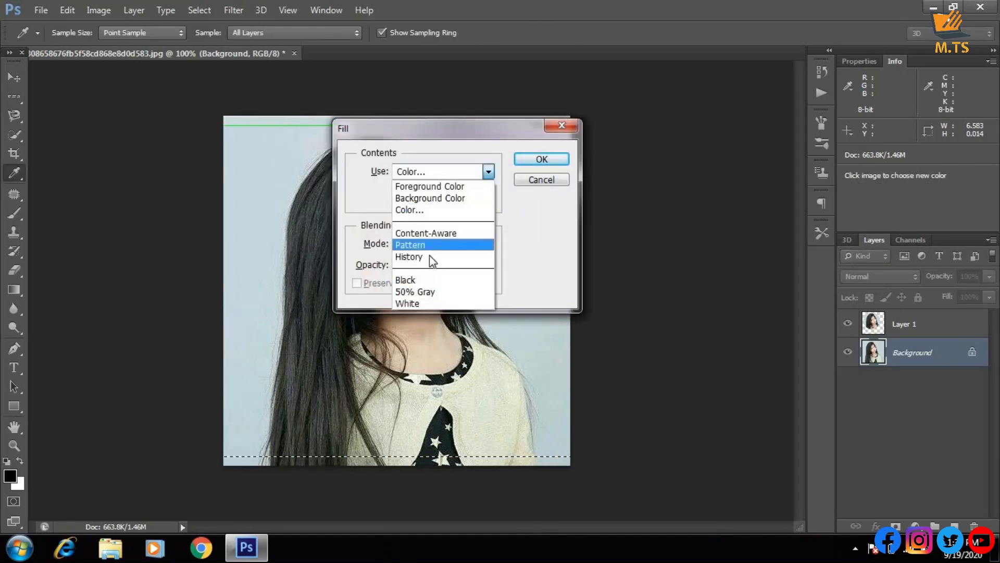
{"action": "left_click", "coordinate": [423, 210]}
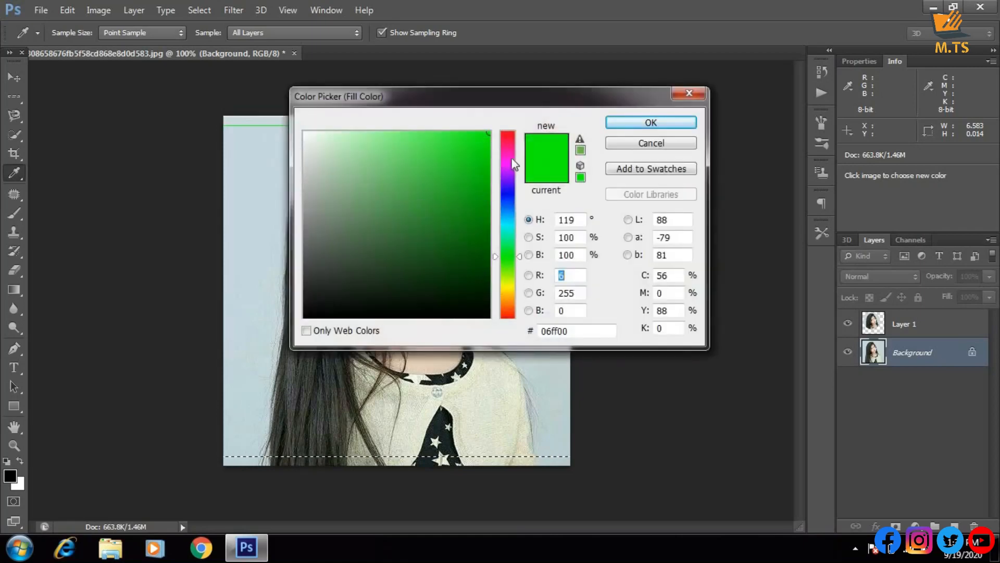
{"action": "left_click_drag", "start_coordinate": [514, 164], "coordinate": [536, 99]}
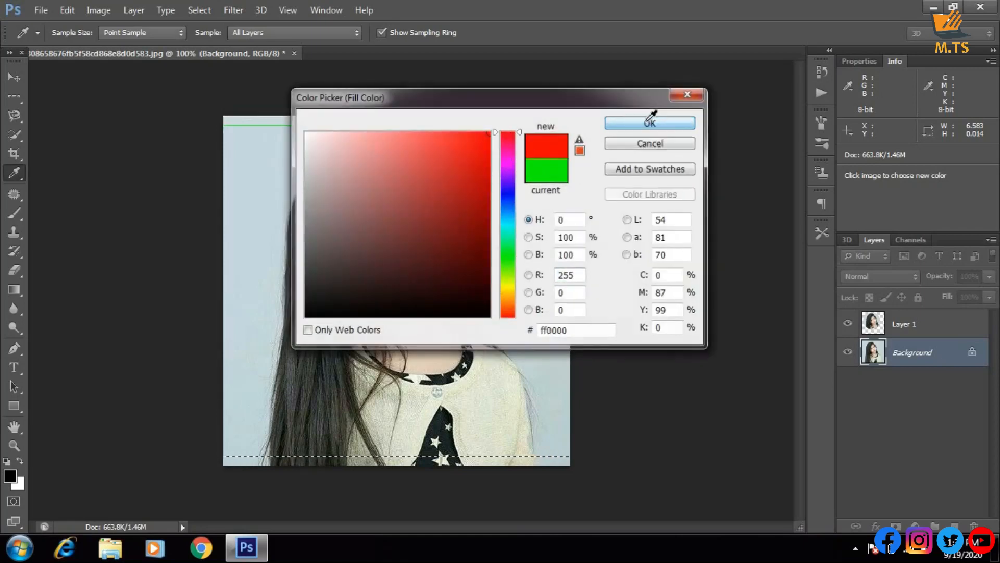
{"action": "left_click", "coordinate": [650, 121]}
{"action": "left_click", "coordinate": [567, 160]}
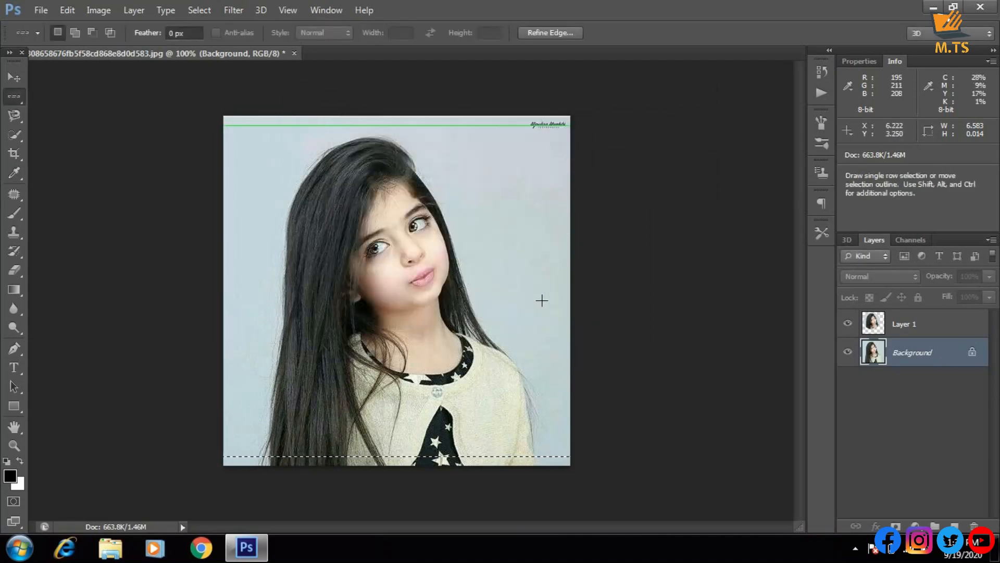
{"action": "key", "text": "ctrl"}
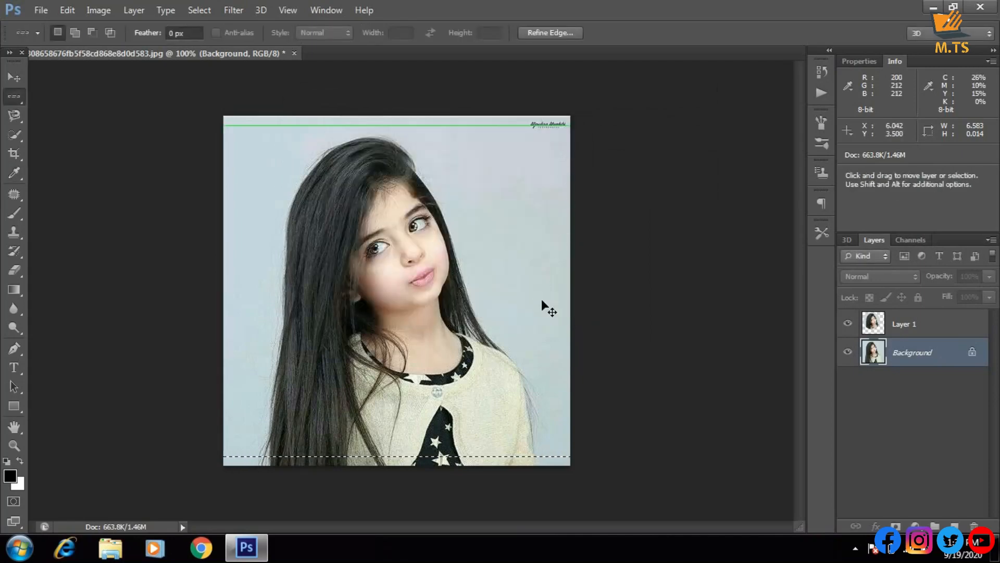
{"action": "key", "text": "ctrl+d"}
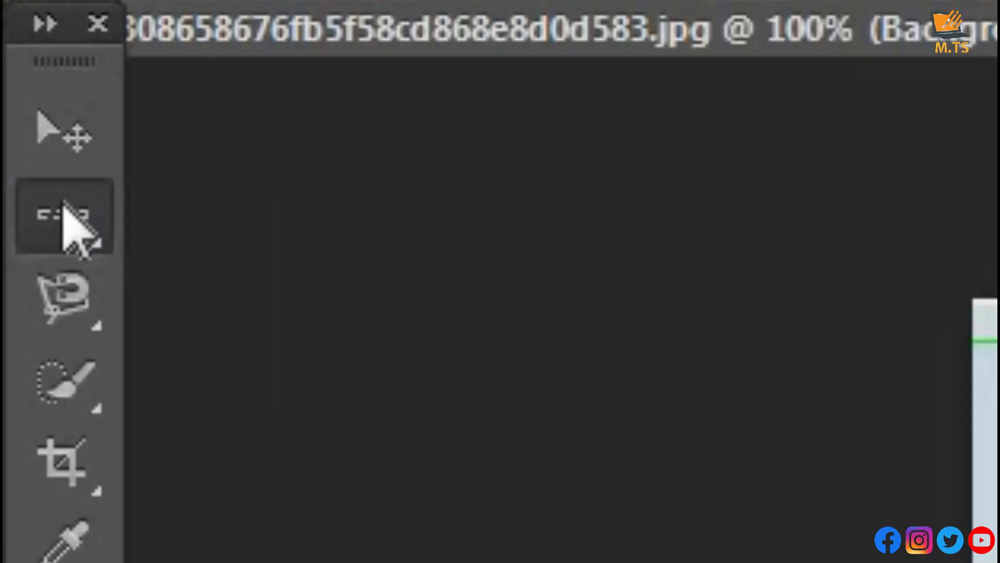
Fill a Single Column Marquee selection just inside the image's left edge with the same red, and deselect it
{"action": "right_click", "coordinate": [15, 97]}
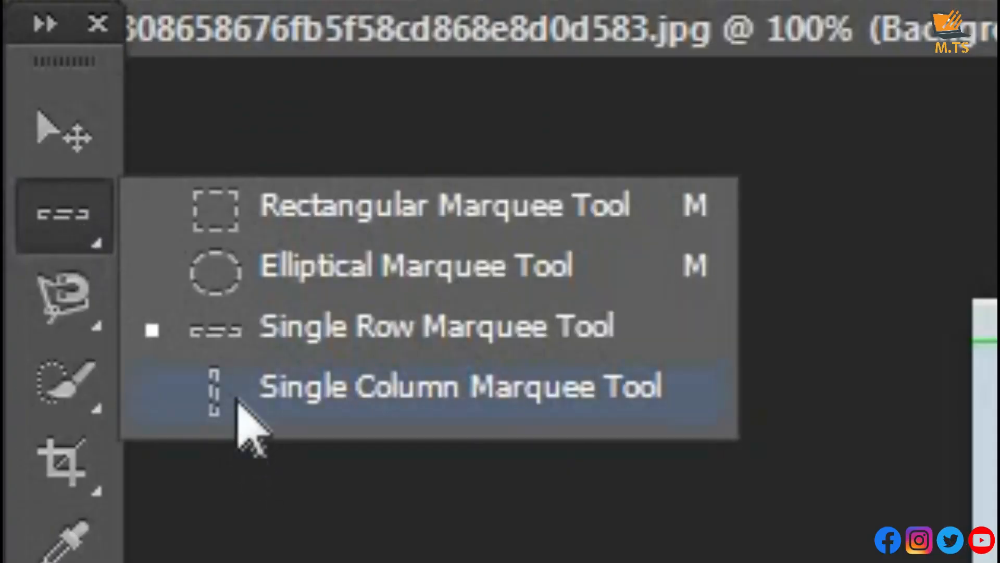
{"action": "left_click", "coordinate": [238, 400]}
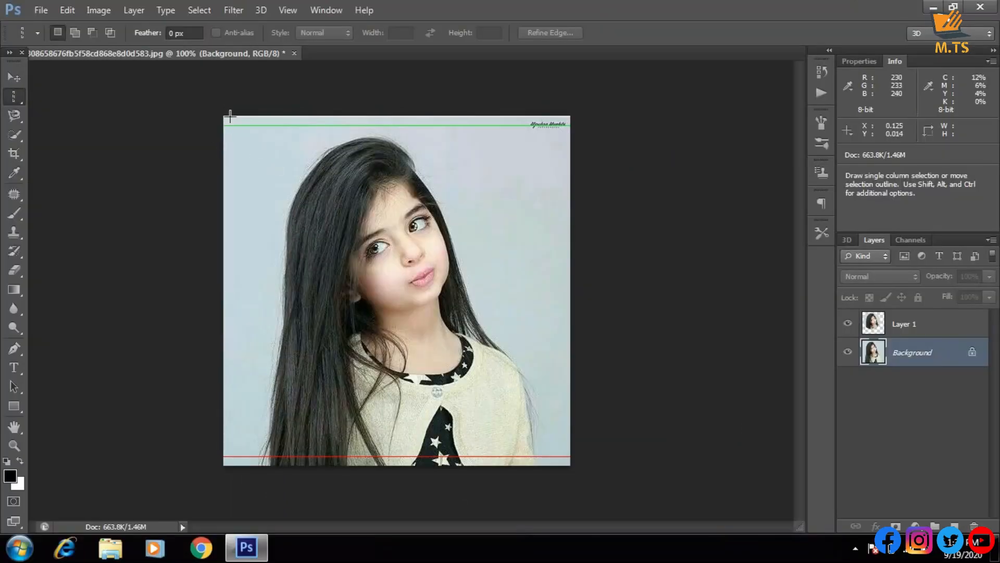
{"action": "left_click", "coordinate": [230, 116]}
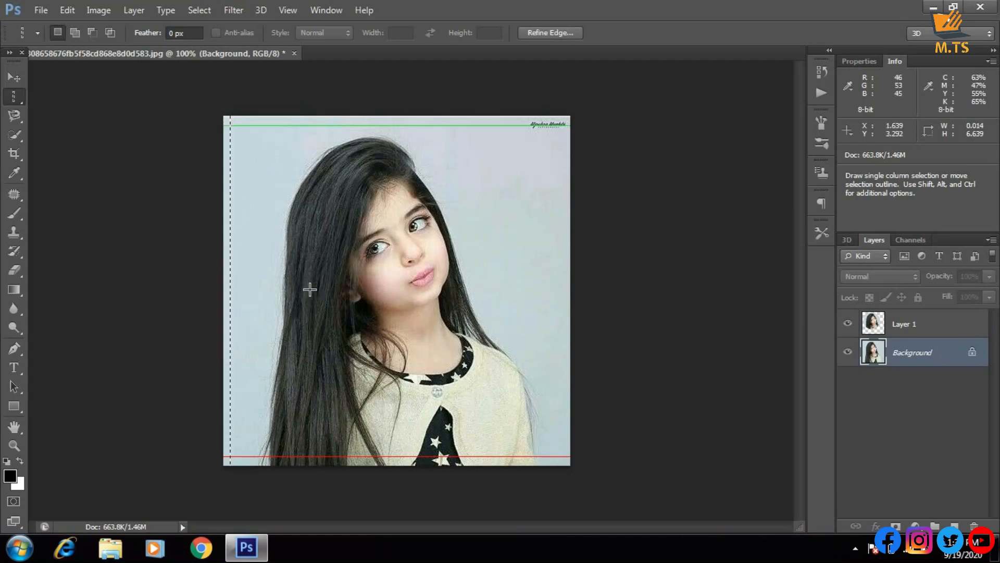
{"action": "key", "text": "shift+F5"}
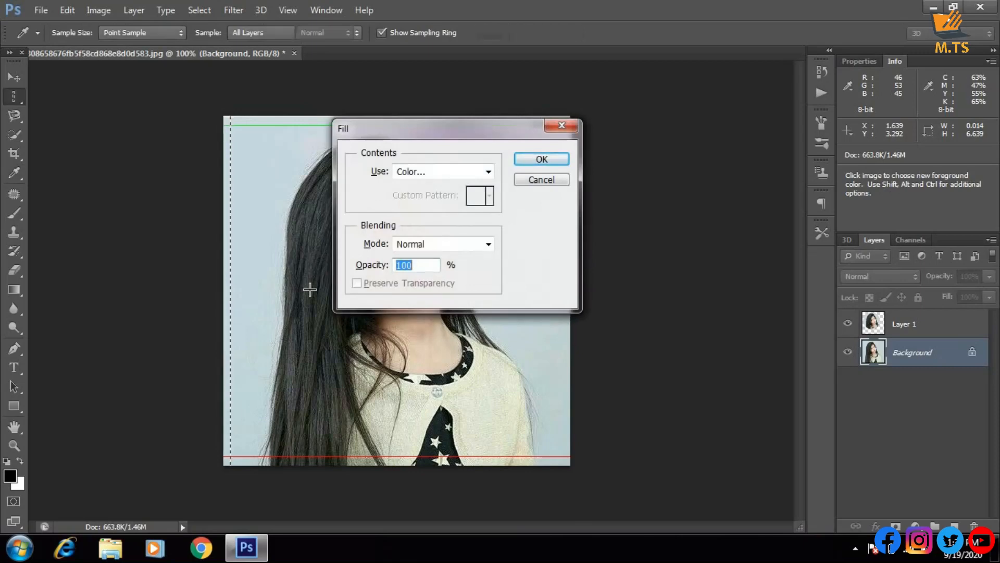
{"action": "key", "text": "Return"}
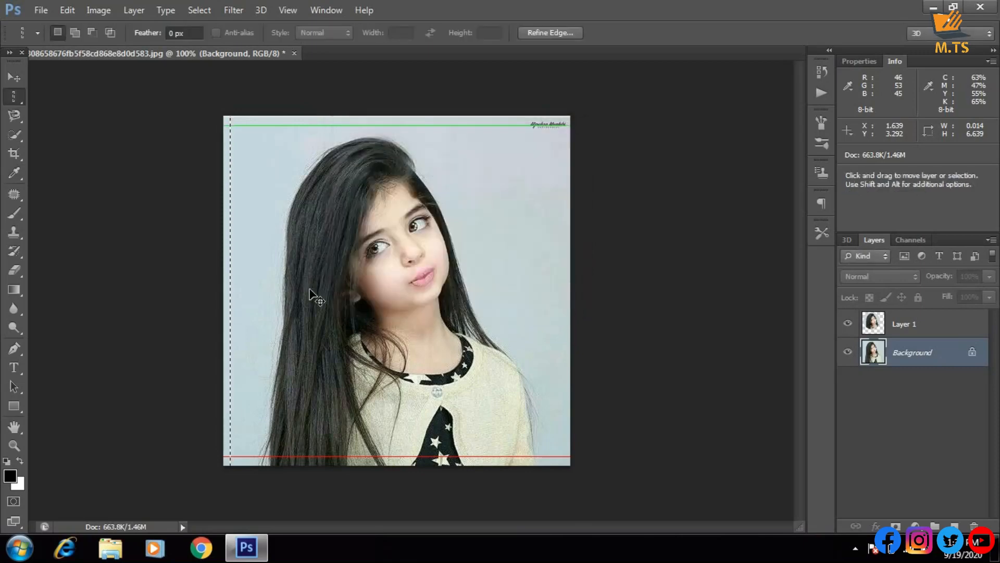
{"action": "key", "text": "ctrl+d"}
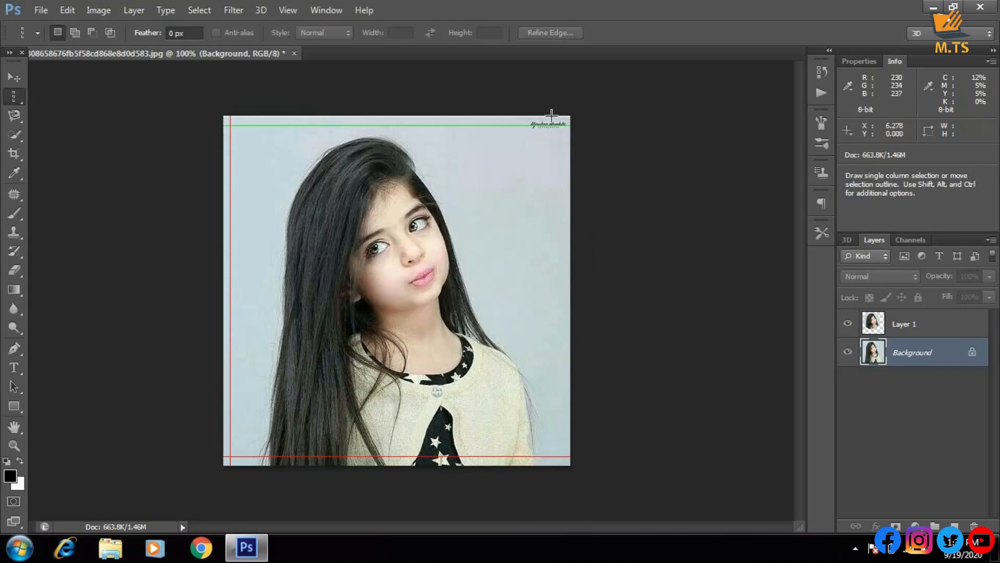
Fill another single-column selection just inside the image's right edge with the same red, and deselect it
{"action": "left_click_drag", "start_coordinate": [552, 115], "coordinate": [559, 117]}
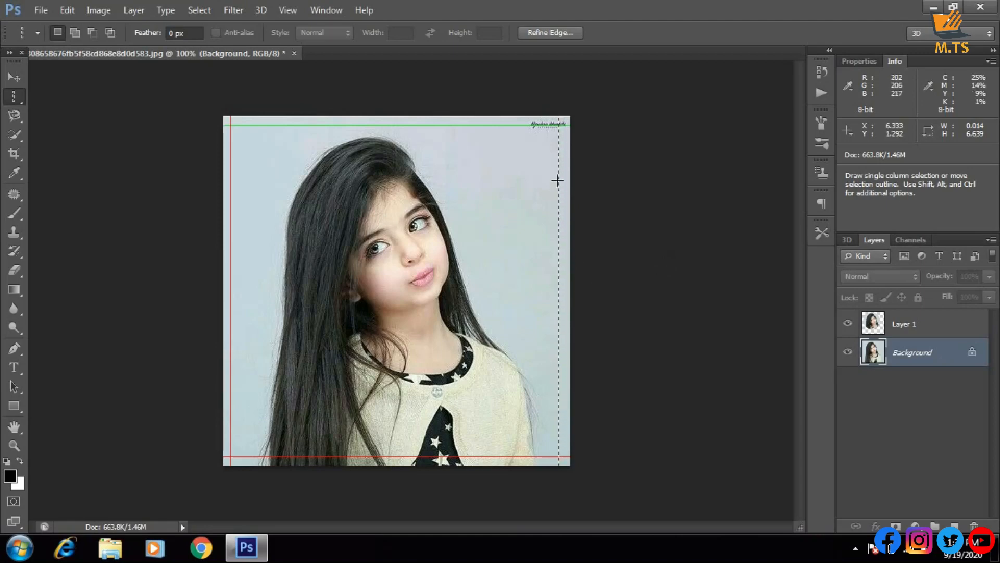
{"action": "key", "text": "shift+F5"}
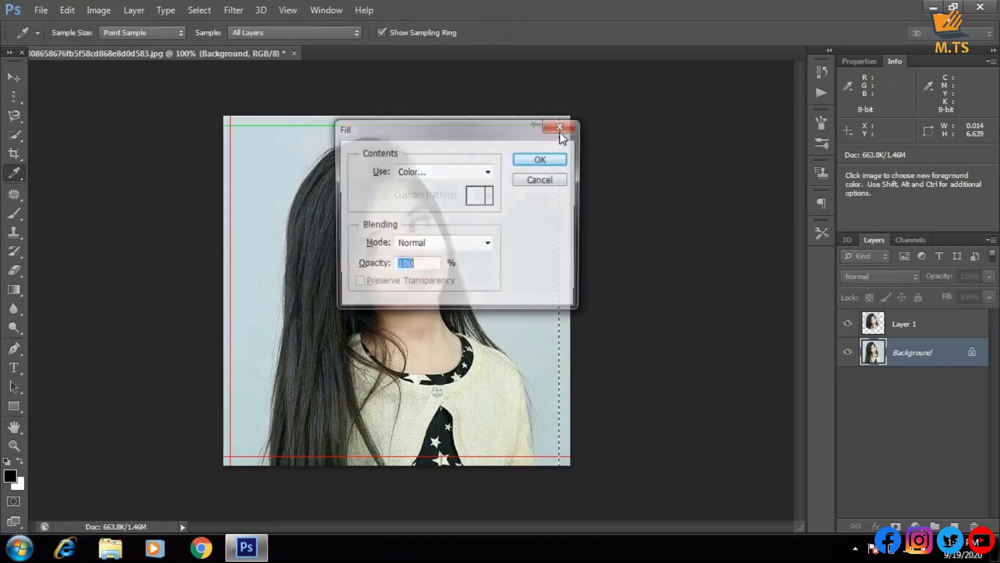
{"action": "left_click", "coordinate": [561, 131]}
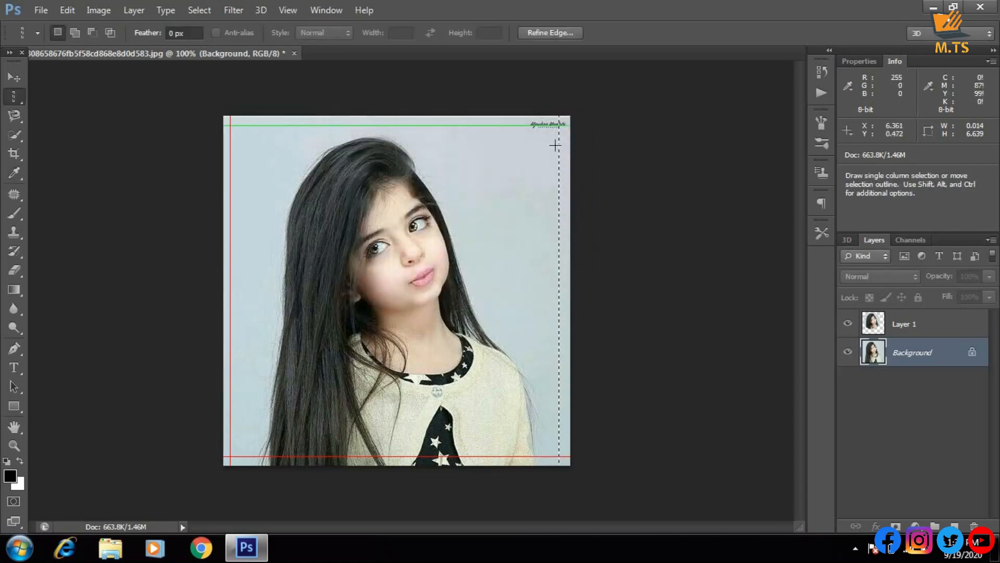
{"action": "key", "text": "ctrl+d"}
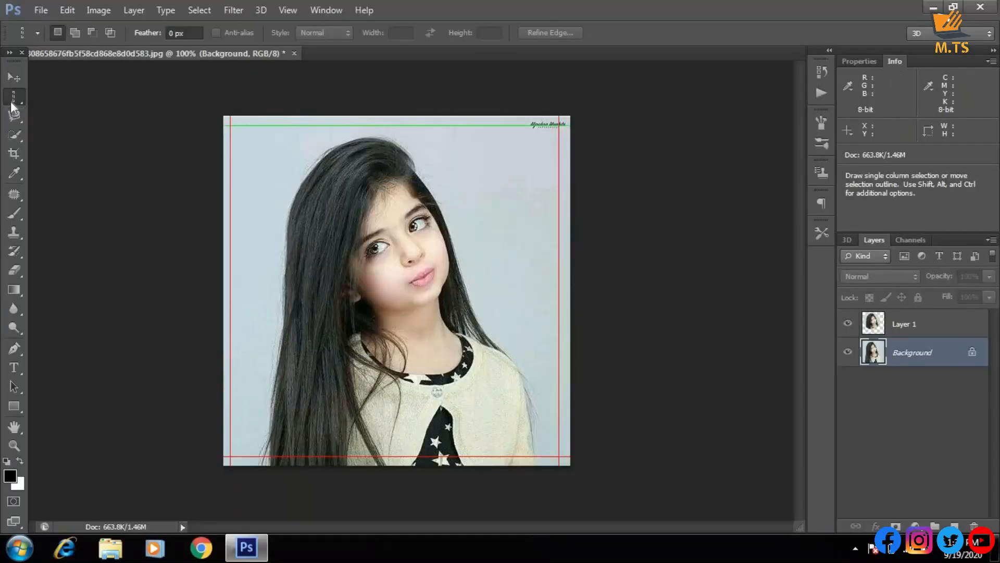
Draw a rectangular marquee about 4.24 by 3.83 over the girl's head, and add an overlapping rectangle toward the lower right
{"action": "right_click", "coordinate": [12, 99]}
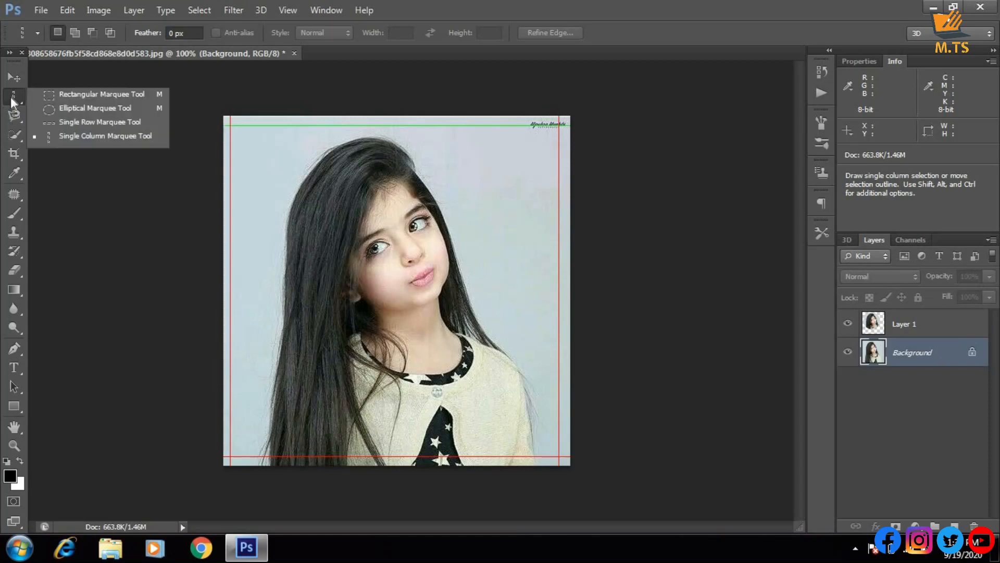
{"action": "left_click", "coordinate": [77, 96]}
{"action": "left_click_drag", "start_coordinate": [248, 153], "coordinate": [495, 323]}
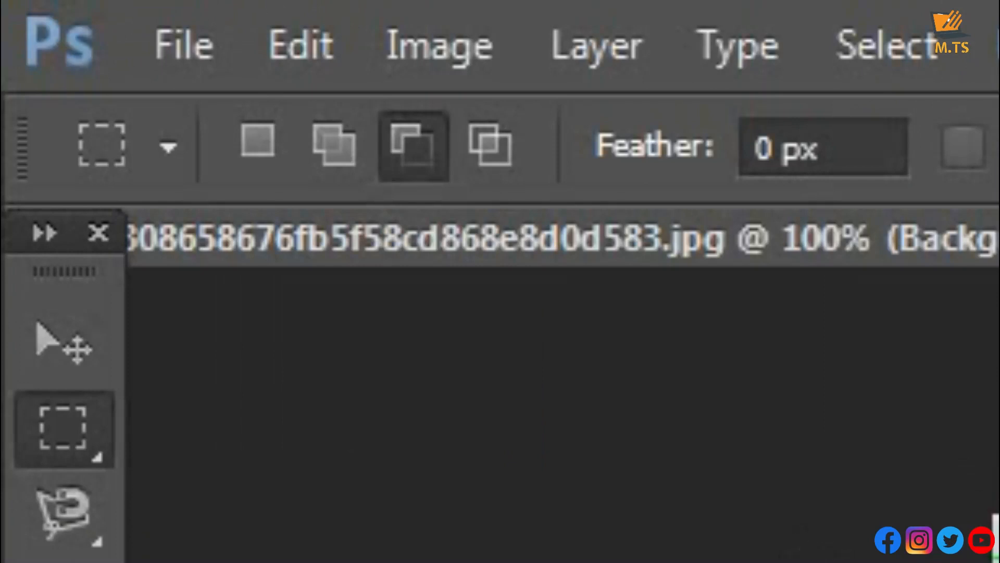
{"action": "left_click", "coordinate": [275, 137]}
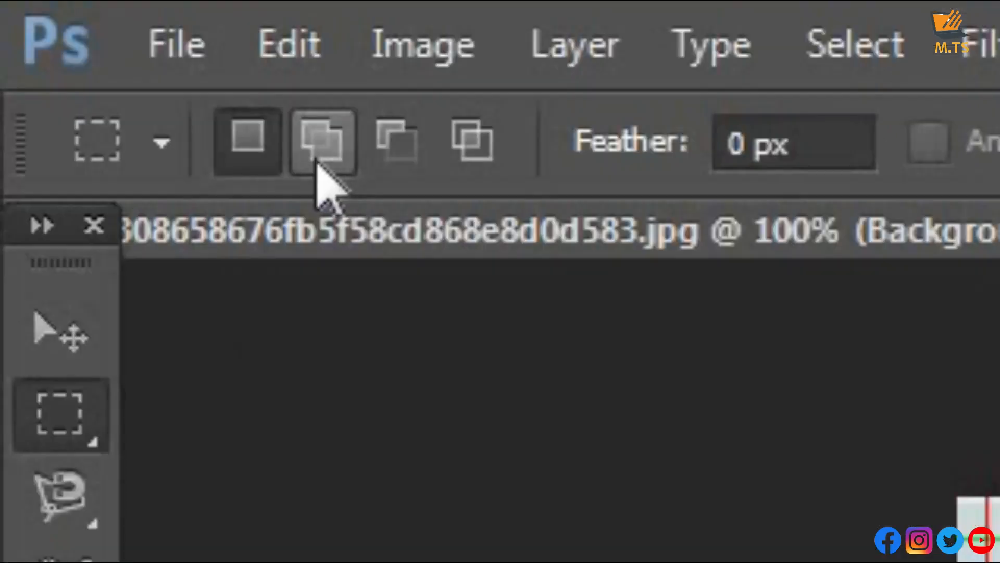
{"action": "left_click", "coordinate": [74, 36]}
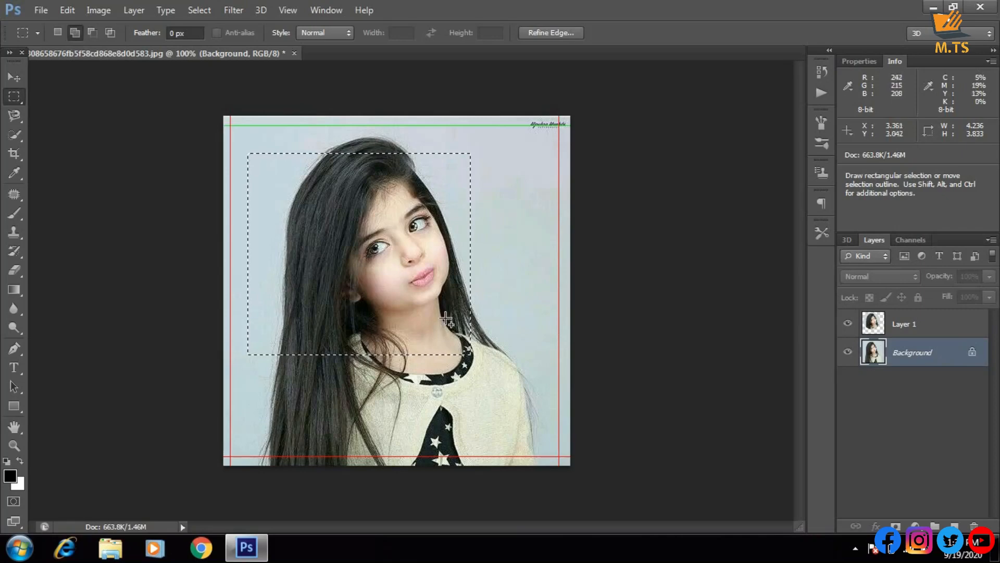
{"action": "left_click_drag", "start_coordinate": [400, 276], "coordinate": [549, 437]}
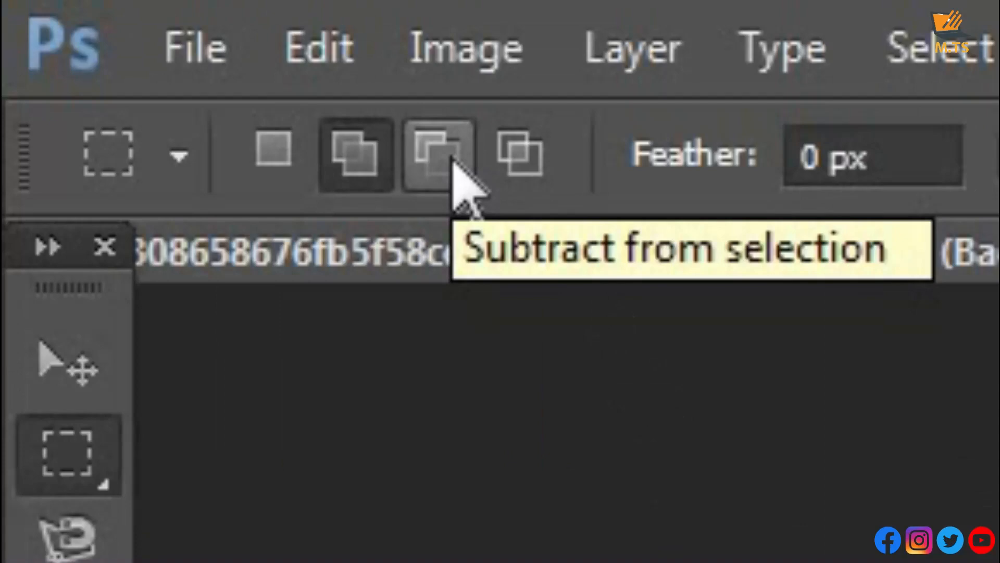
Subtract a rectangle covering the added lower-right area from the selection, and subtract the narrow strip left below it
{"action": "left_click", "coordinate": [453, 163]}
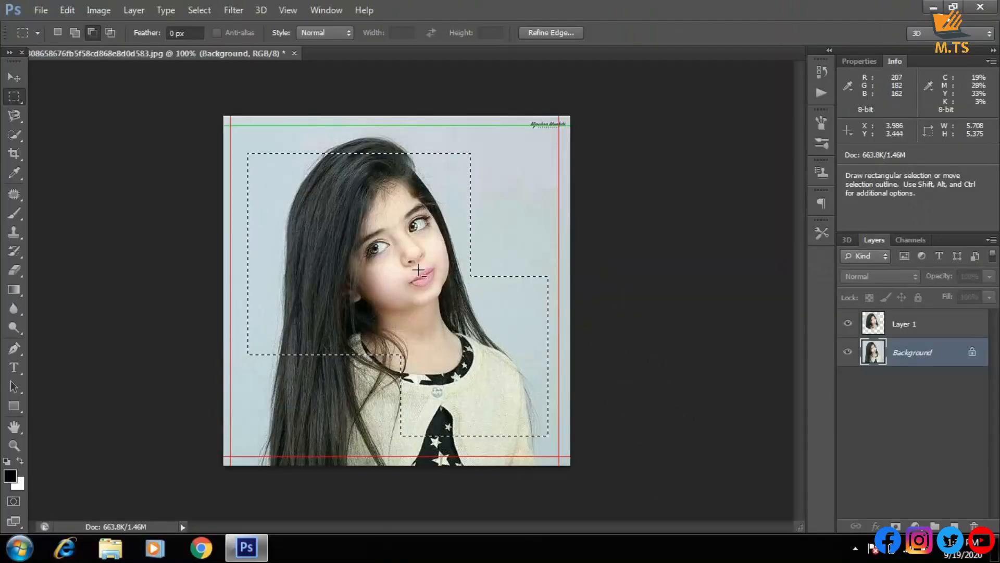
{"action": "left_click_drag", "start_coordinate": [408, 264], "coordinate": [552, 441]}
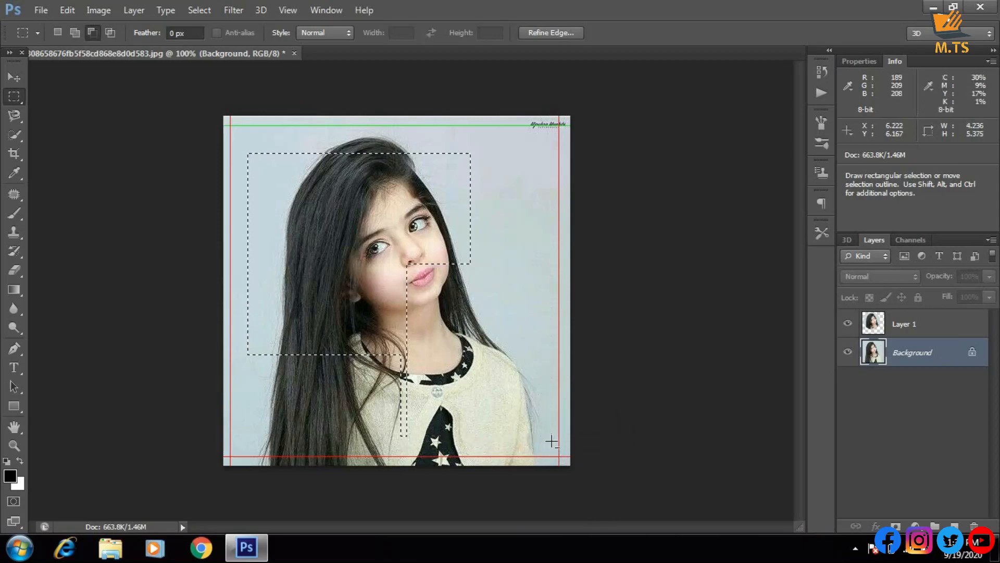
{"action": "left_click_drag", "start_coordinate": [388, 367], "coordinate": [511, 419]}
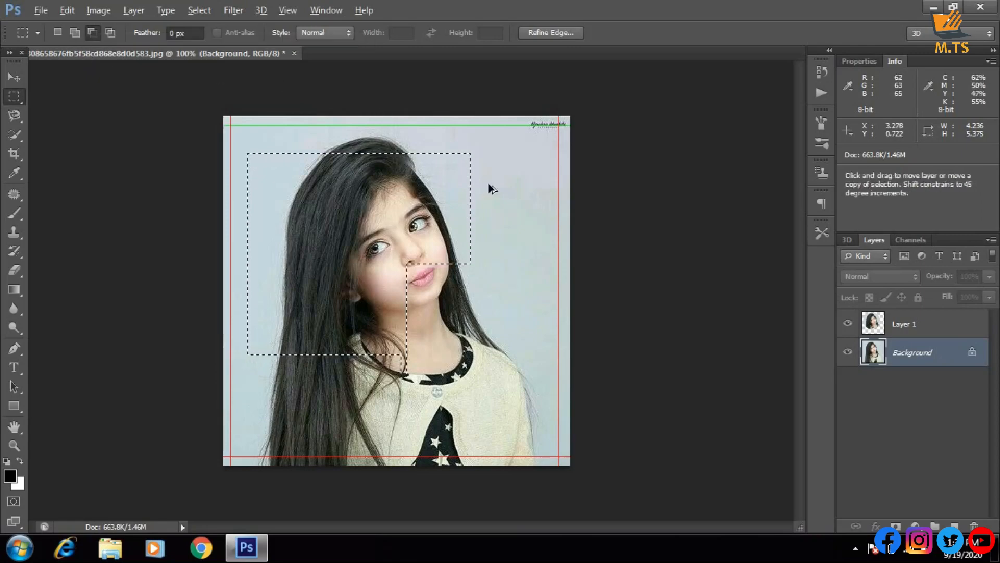
Undo the rectangular marquee selections, switch the CMYK proof preview on and off, and clear the remaining single-column selection
{"action": "key", "text": "ctrl+alt+z"}
{"action": "key", "text": "ctrl+alt+z"}
{"action": "key", "text": "ctrl+alt+z"}
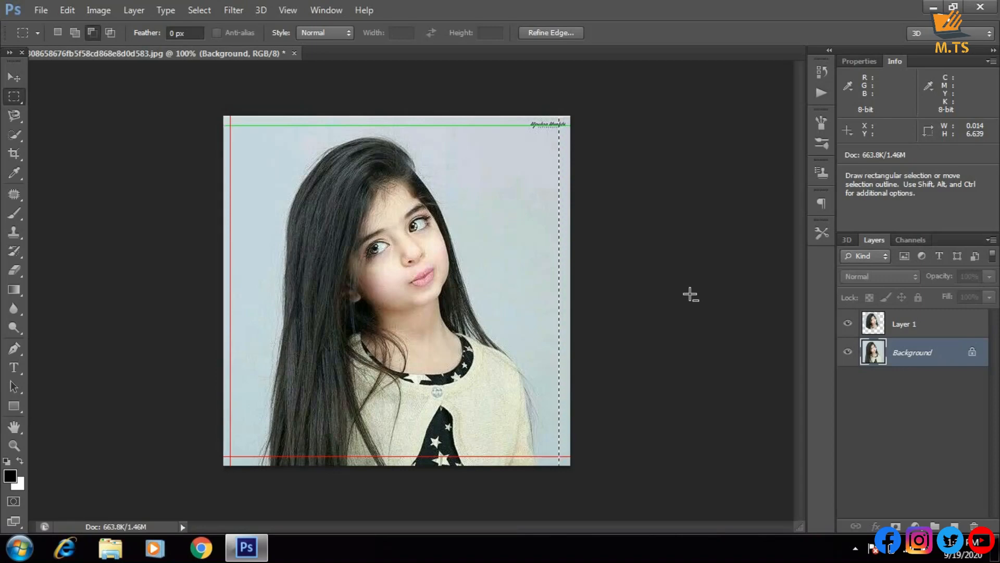
{"action": "key", "text": "ctrl+y"}
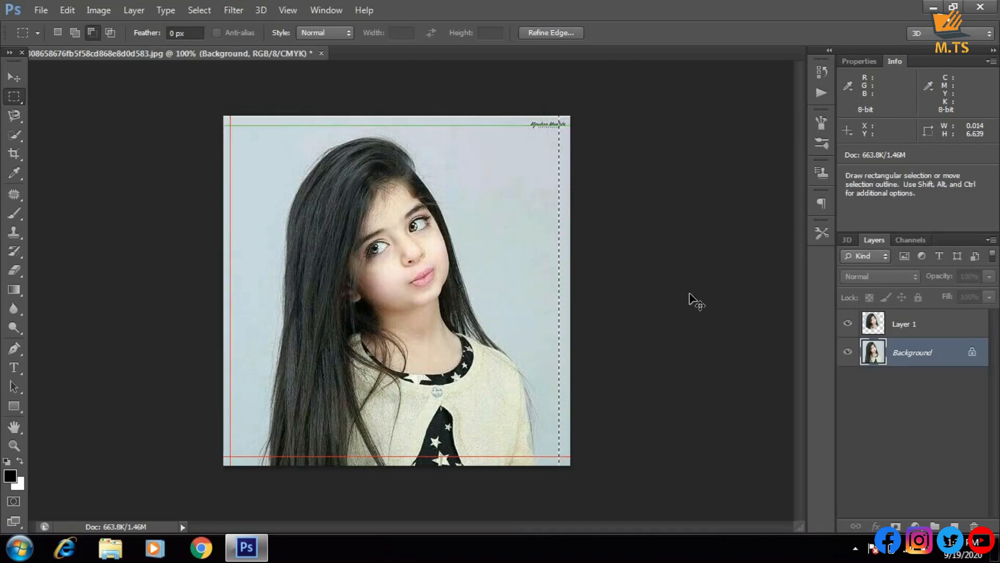
{"action": "key", "text": "ctrl+y"}
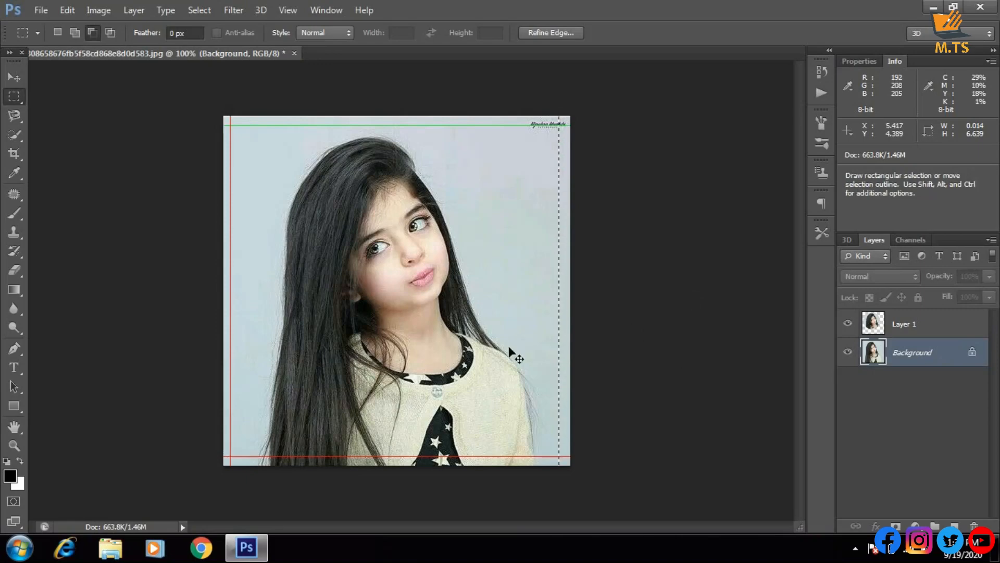
{"action": "key", "text": "ctrl+d"}
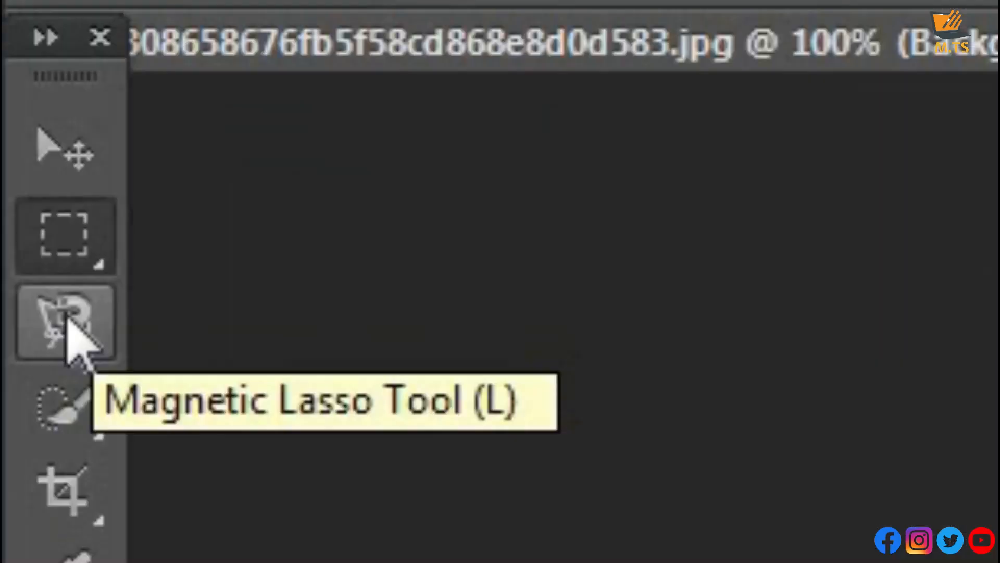
Draw a thin freehand Lasso selection, about 0.46 wide and 5.03 high, along the left outside edge of the girl's hair
{"action": "right_click", "coordinate": [15, 116]}
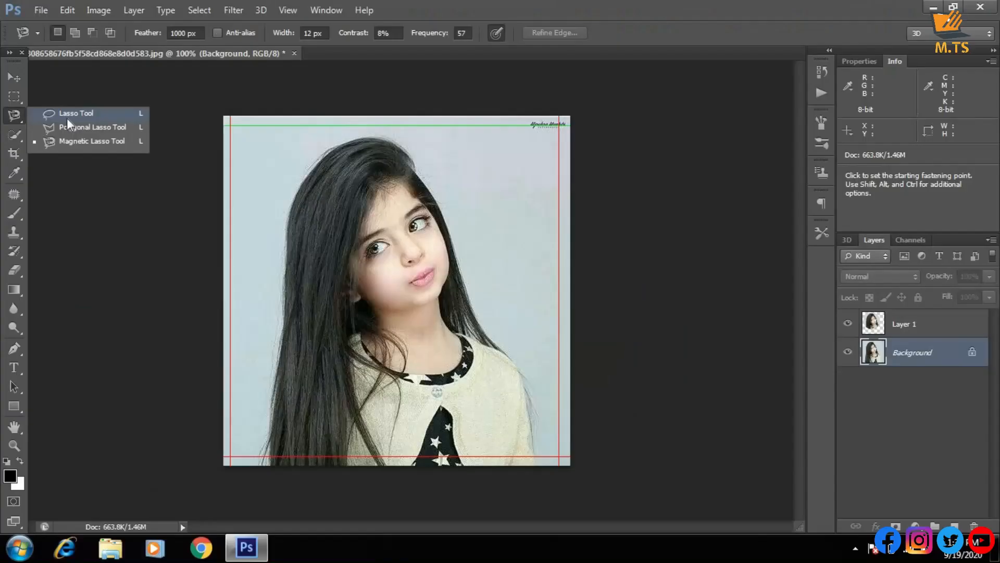
{"action": "left_click", "coordinate": [304, 336]}
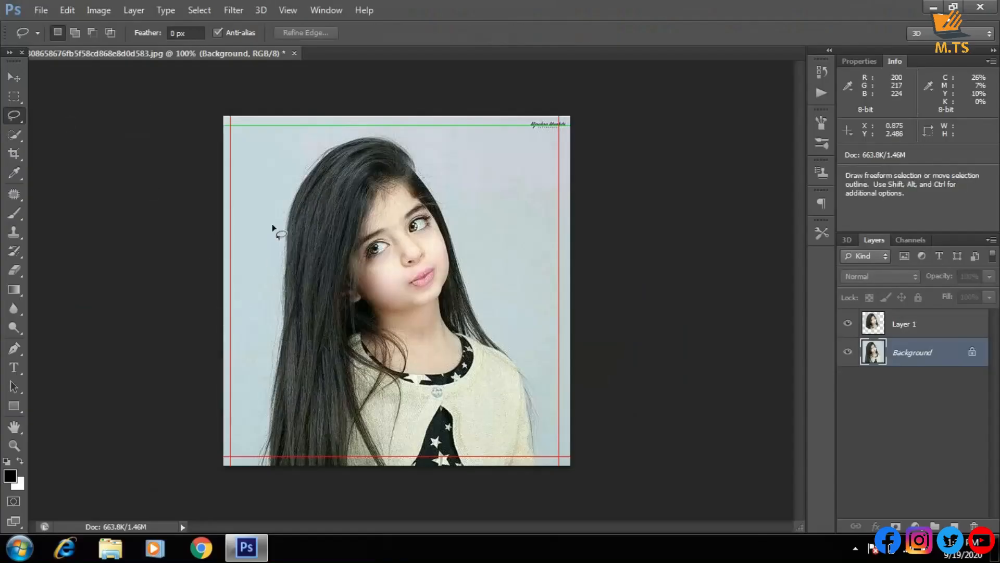
{"action": "key", "text": "ctrl+plus"}
{"action": "key", "text": "ctrl+plus"}
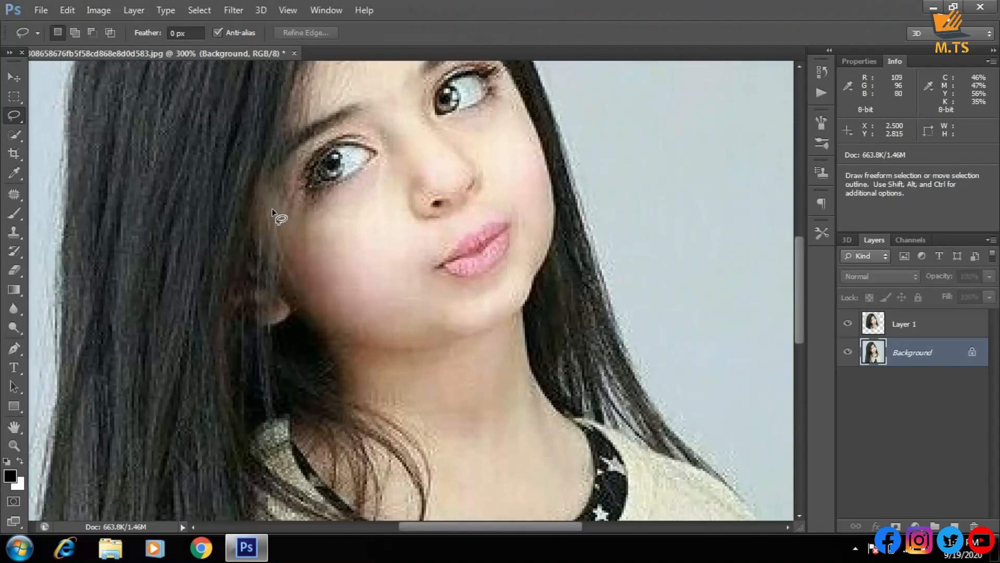
{"action": "key", "text": "ctrl+minus"}
{"action": "key", "text": "ctrl+minus"}
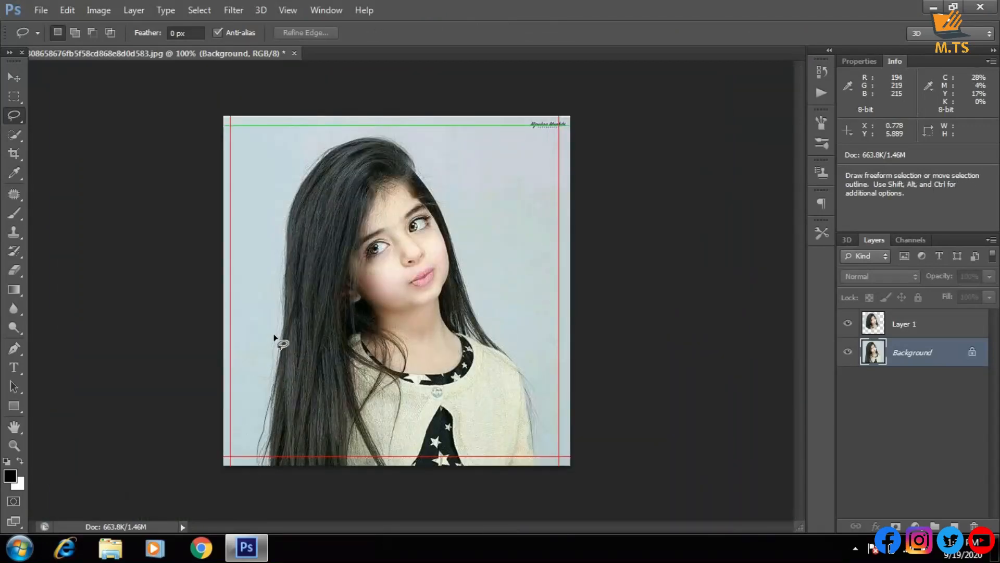
{"action": "left_click_drag", "start_coordinate": [274, 335], "coordinate": [279, 259]}
{"action": "left_click_drag", "start_coordinate": [282, 203], "coordinate": [282, 205]}
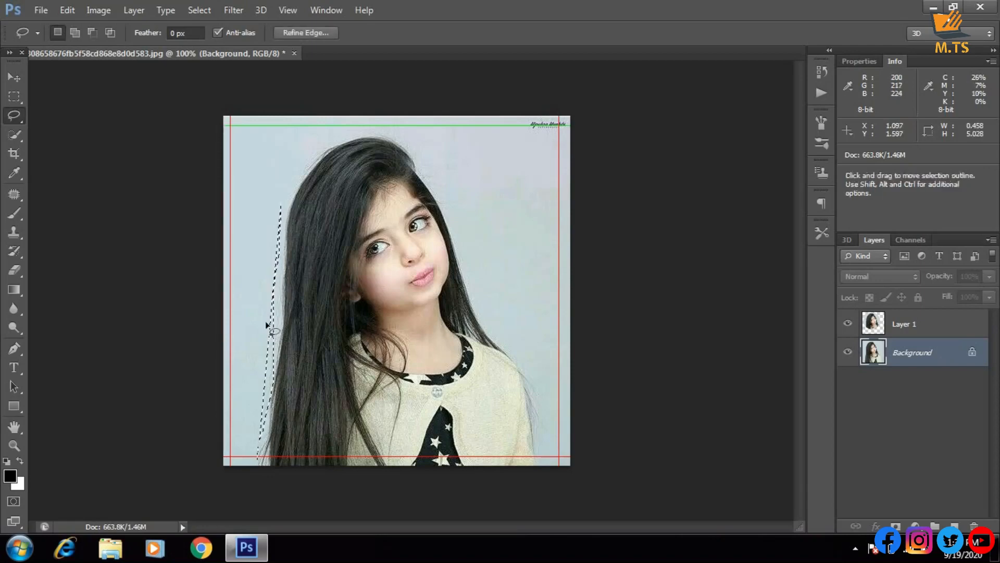
Clear the thin selection, draw a freehand Lasso selection about 6.21 by 5.97 around the girl's head and shoulders, and deselect it
{"action": "left_click", "coordinate": [255, 403]}
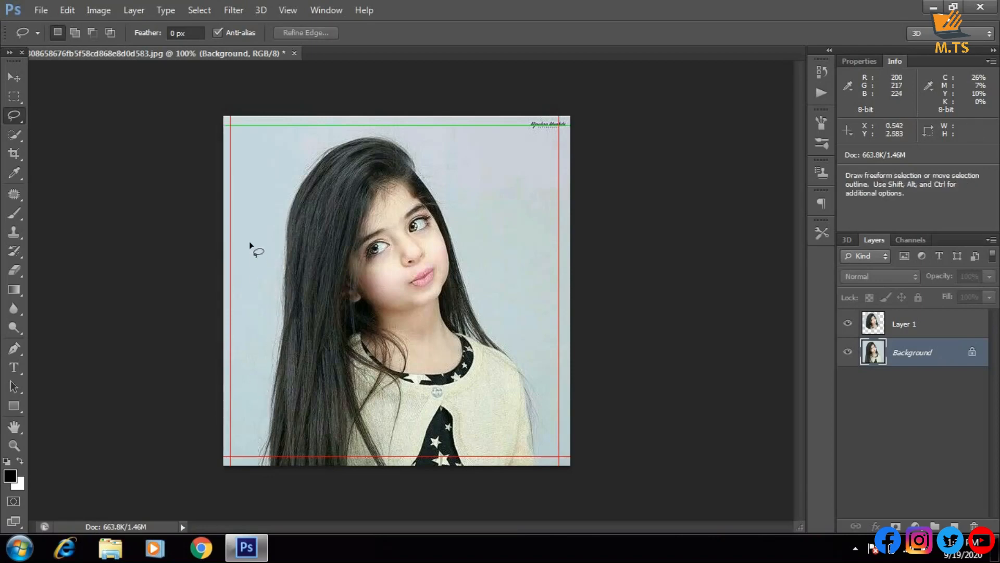
{"action": "mouse_move", "coordinate": [269, 178]}
{"action": "left_mouse_down"}
{"action": "mouse_move", "coordinate": [301, 151]}
{"action": "mouse_move", "coordinate": [358, 136]}
{"action": "mouse_move", "coordinate": [428, 137]}
{"action": "left_mouse_up"}
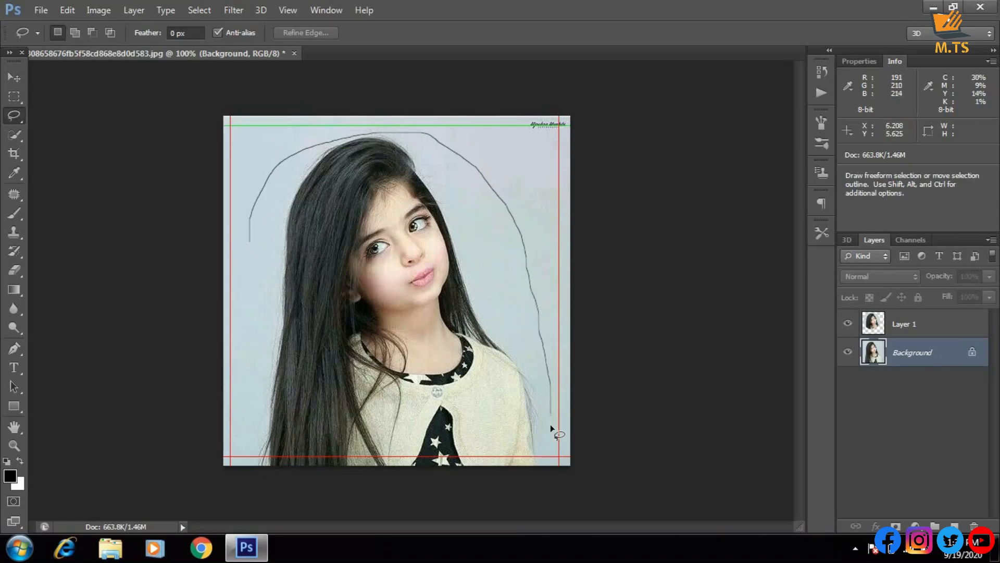
{"action": "mouse_move", "coordinate": [550, 440]}
{"action": "left_mouse_down"}
{"action": "mouse_move", "coordinate": [512, 448]}
{"action": "mouse_move", "coordinate": [324, 418]}
{"action": "mouse_move", "coordinate": [237, 388]}
{"action": "mouse_move", "coordinate": [235, 302]}
{"action": "left_mouse_up"}
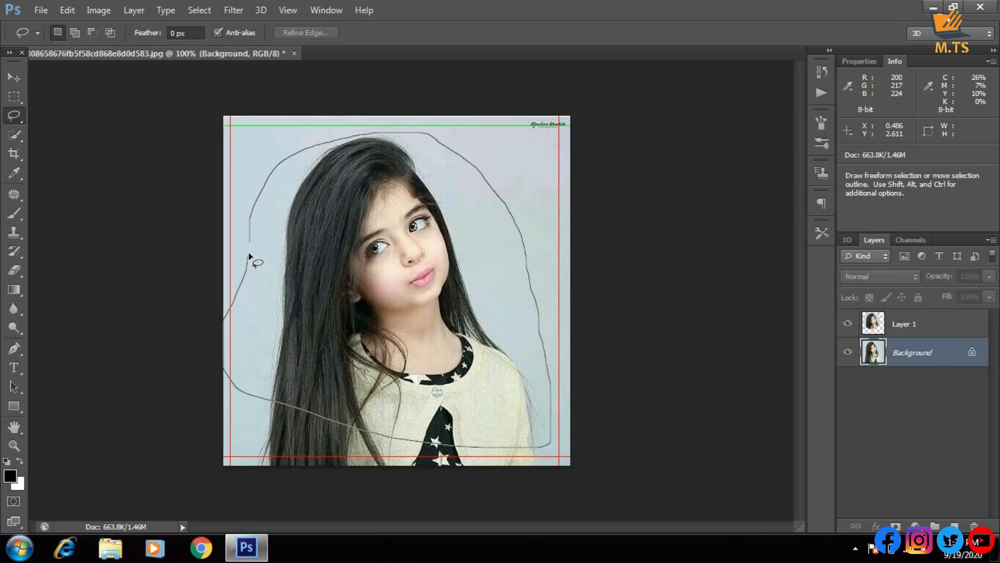
{"action": "left_click_drag", "start_coordinate": [248, 252], "coordinate": [251, 236]}
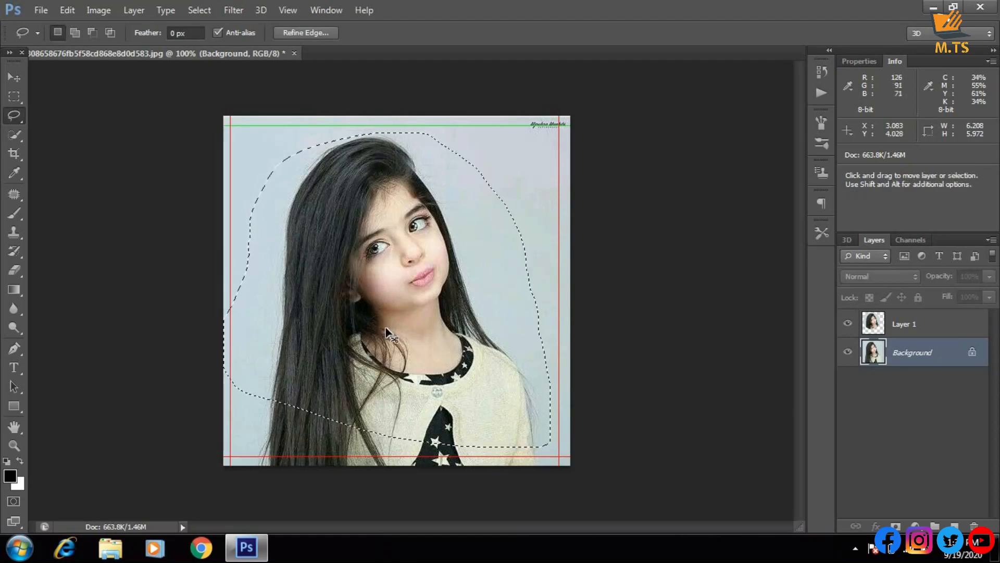
{"action": "key", "text": "ctrl+d"}
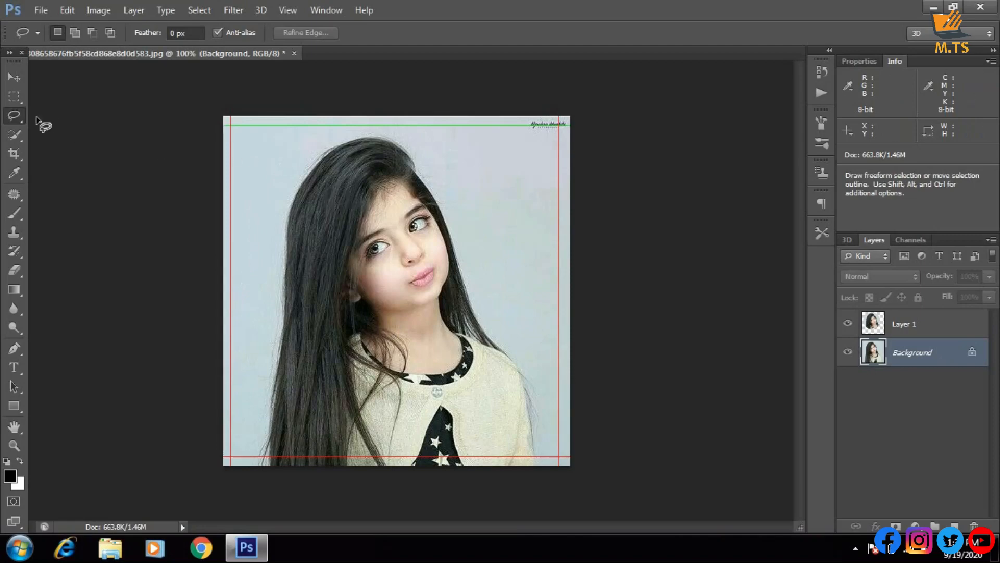
Switch to the Polygonal Lasso tool, outline a thin selection about 0.21 by 1.39 beside the lower left hair, and deselect it
{"action": "right_click", "coordinate": [20, 113]}
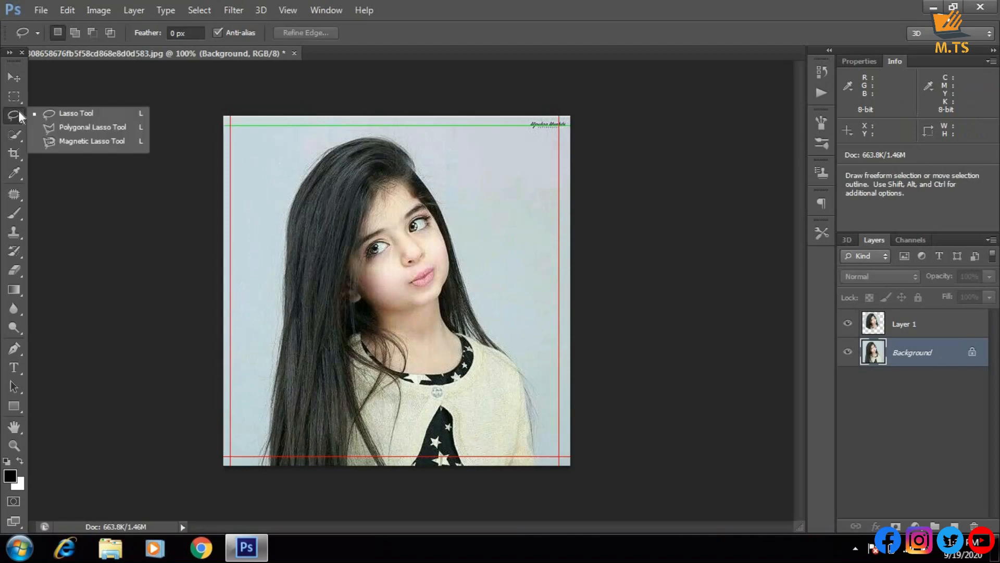
{"action": "left_click", "coordinate": [49, 128]}
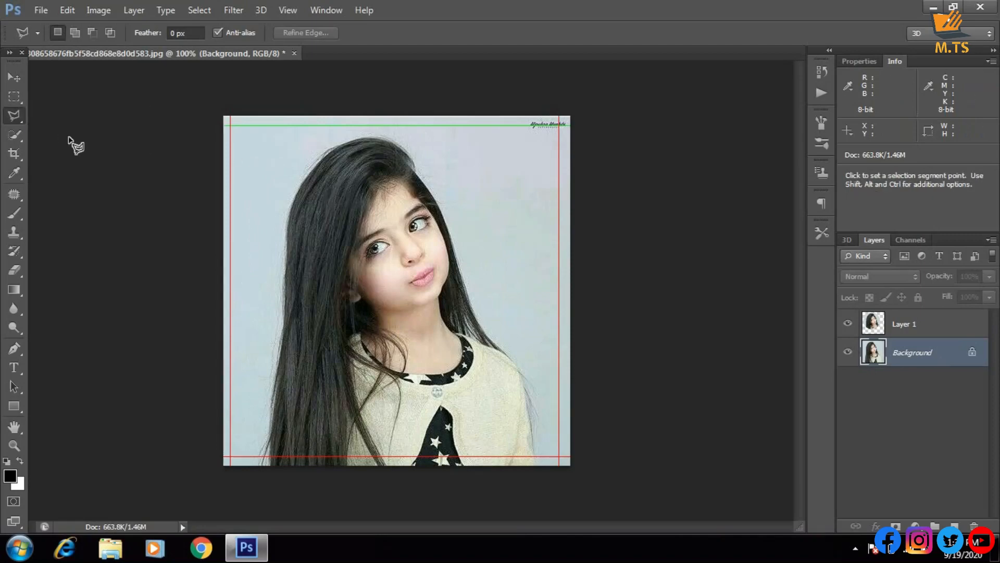
{"action": "left_click", "coordinate": [271, 393]}
{"action": "left_click", "coordinate": [260, 466]}
{"action": "left_click", "coordinate": [271, 394]}
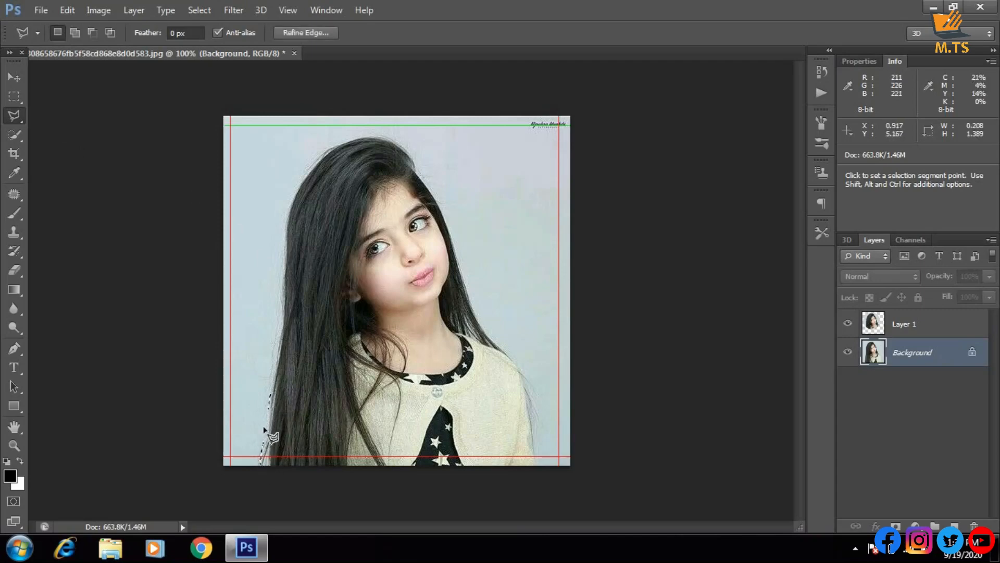
{"action": "key", "text": "ctrl+d"}
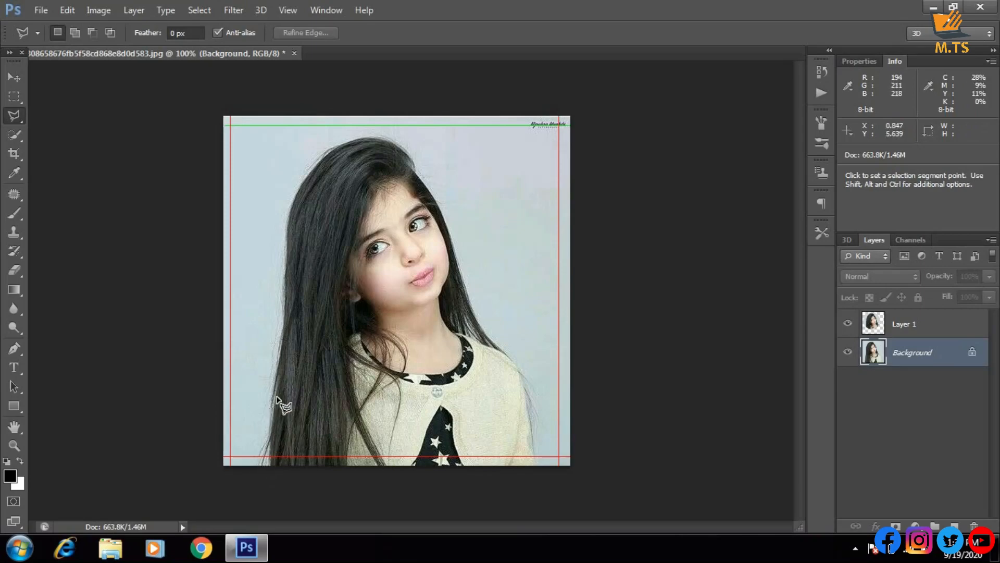
Trace a many-sided Polygonal Lasso selection about 5.54 by 6.32 around the girl's hair, head and shoulders
{"action": "left_click", "coordinate": [274, 351]}
{"action": "left_click", "coordinate": [277, 225]}
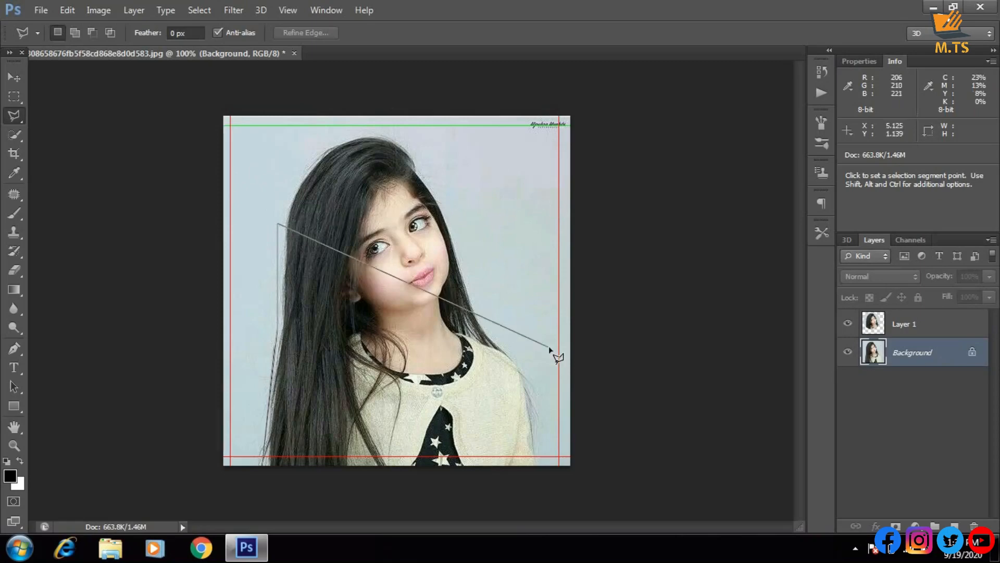
{"action": "left_click", "coordinate": [320, 142]}
{"action": "left_click", "coordinate": [378, 134]}
{"action": "left_click", "coordinate": [444, 170]}
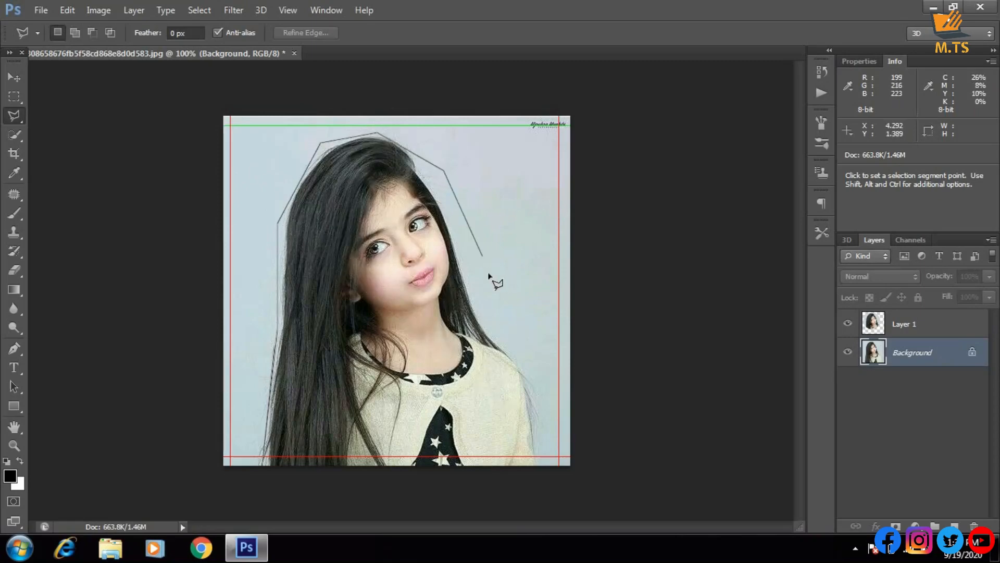
{"action": "left_click", "coordinate": [498, 286]}
{"action": "left_click", "coordinate": [554, 418]}
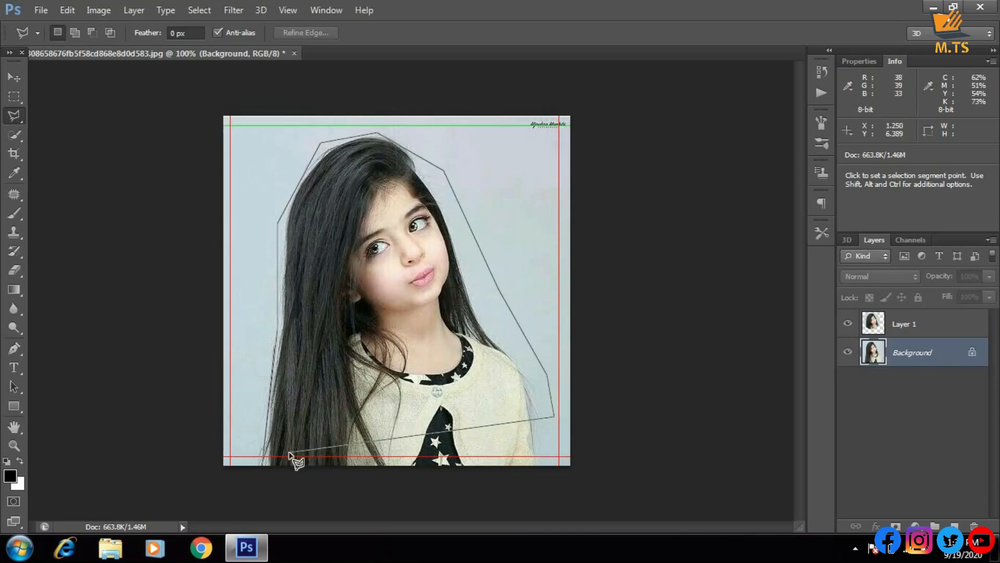
{"action": "left_click", "coordinate": [274, 421]}
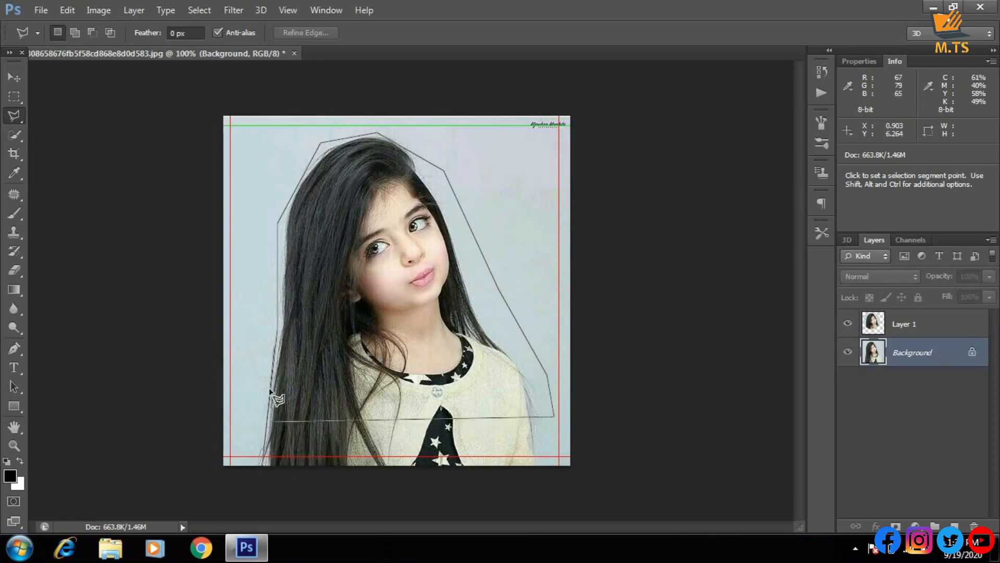
{"action": "double_click", "coordinate": [273, 354]}
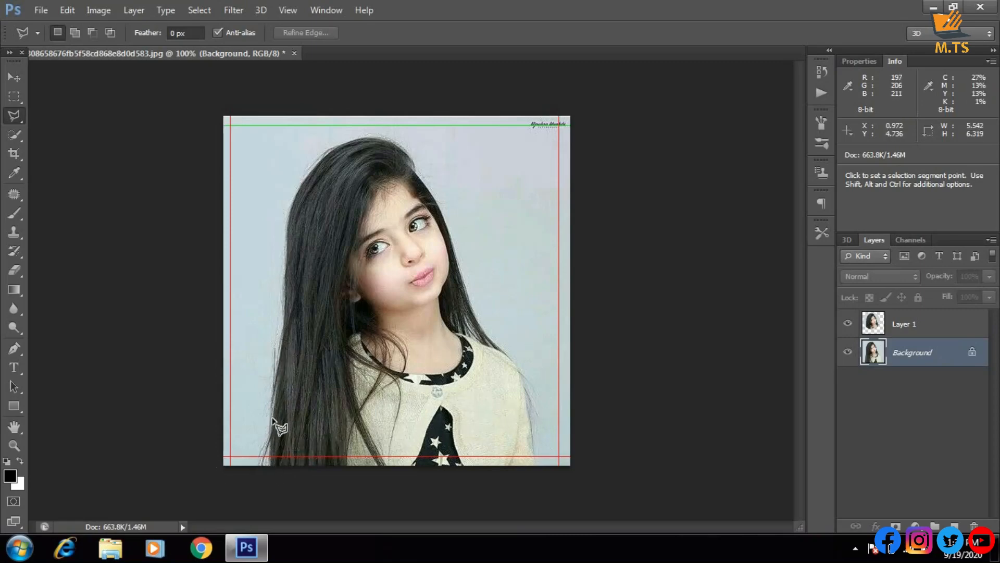
Draw a four-sided Polygonal Lasso selection about 5.43 by 3.85 over the girl's head and shoulders, and cancel the extra outline started after it
{"action": "left_click", "coordinate": [274, 347]}
{"action": "left_click", "coordinate": [261, 161]}
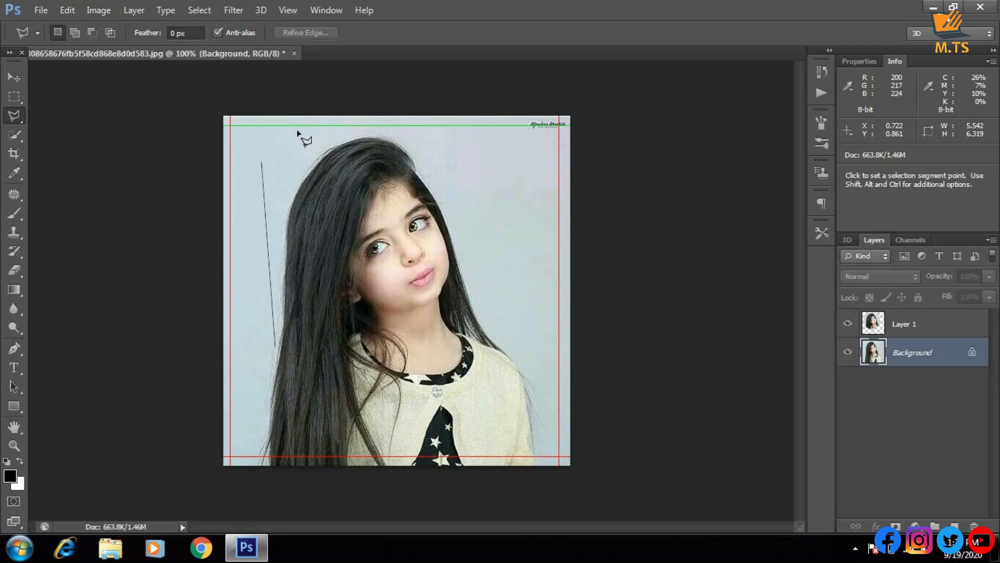
{"action": "left_click", "coordinate": [488, 161]}
{"action": "left_click", "coordinate": [547, 363]}
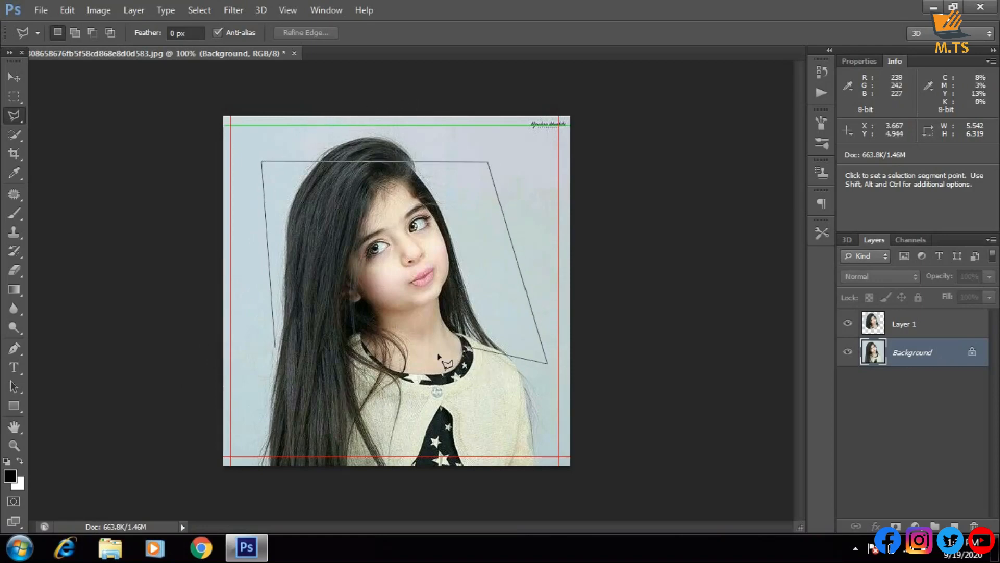
{"action": "left_click", "coordinate": [273, 348]}
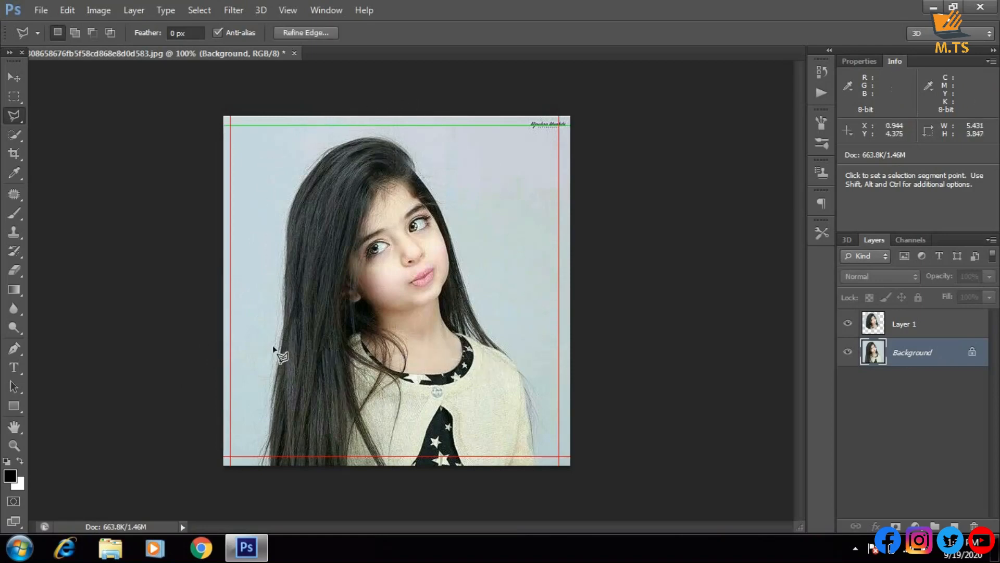
{"action": "left_click", "coordinate": [275, 347]}
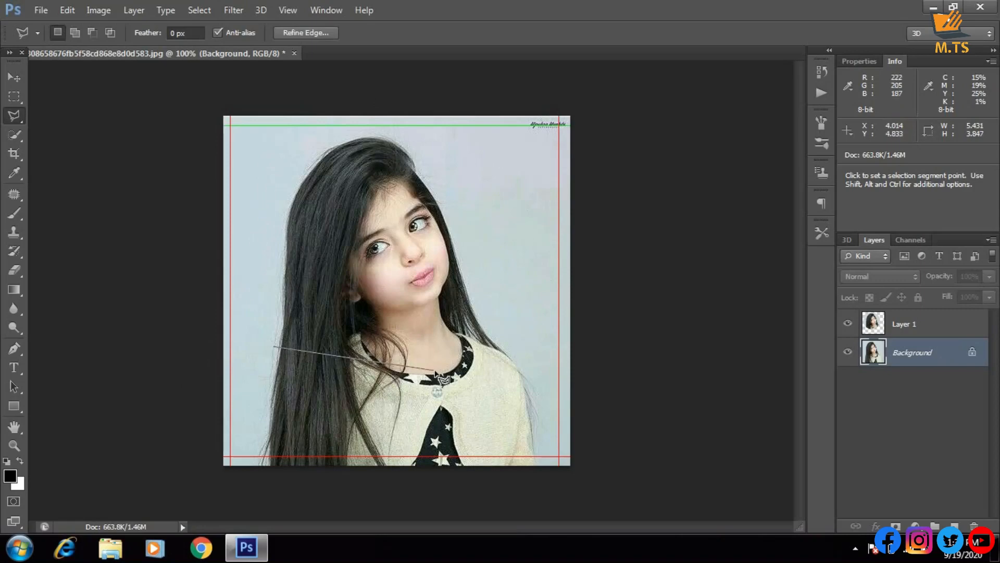
{"action": "key", "text": "Escape"}
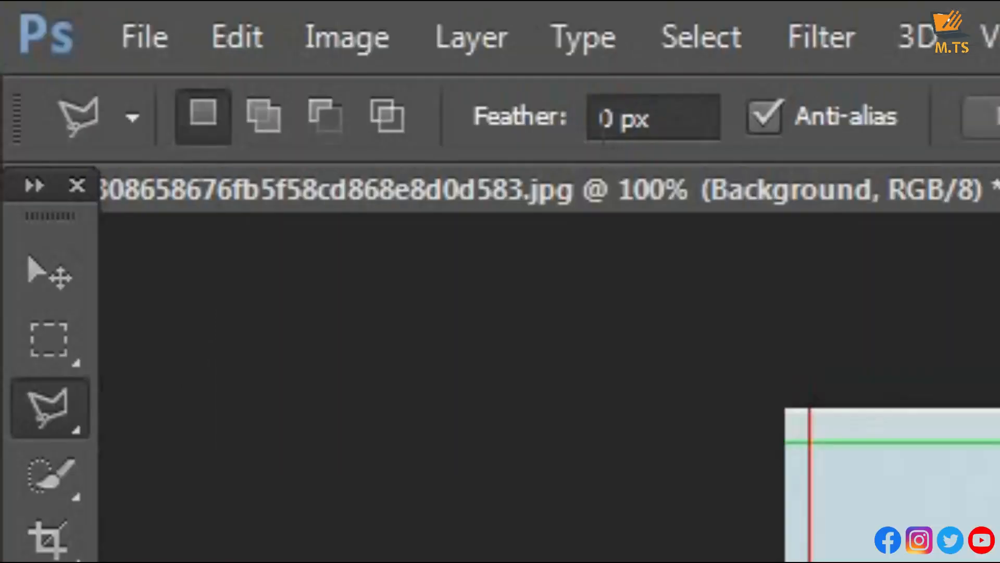
Set the Polygonal Lasso feather to 100 px and outline a five-sided selection around the girl's head and upper body
{"action": "left_click", "coordinate": [613, 135]}
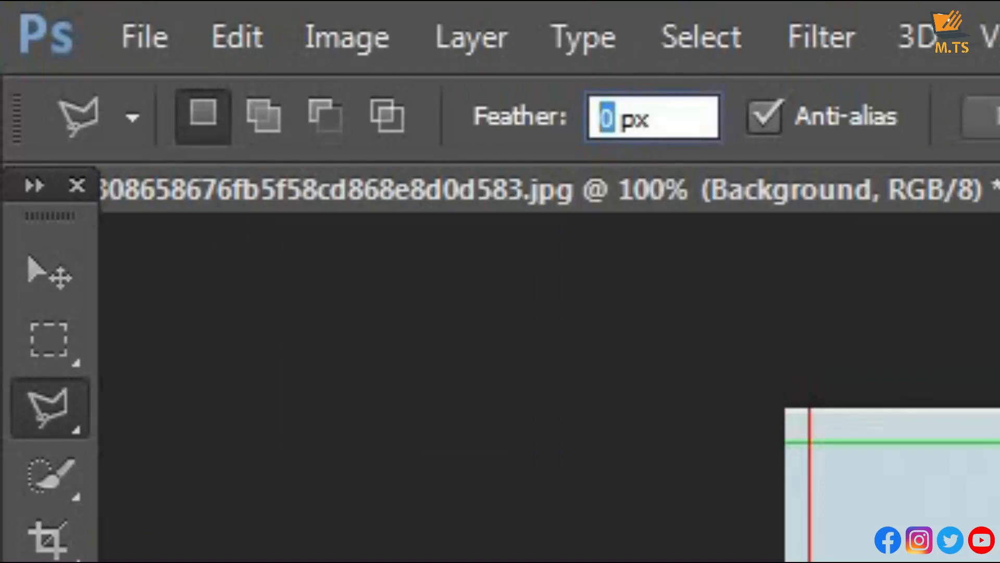
{"action": "type", "text": "100"}
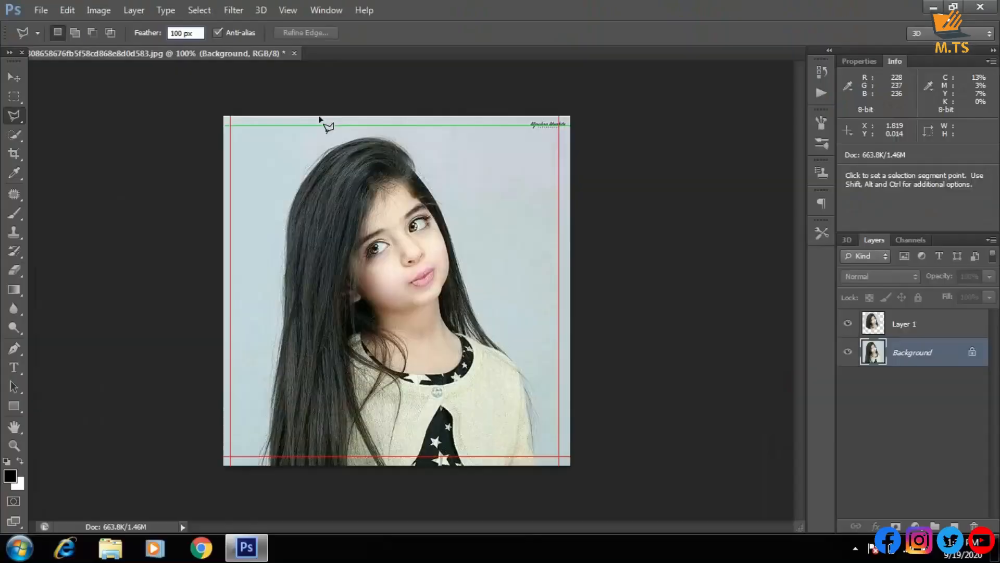
{"action": "left_click", "coordinate": [344, 156]}
{"action": "left_click", "coordinate": [256, 366]}
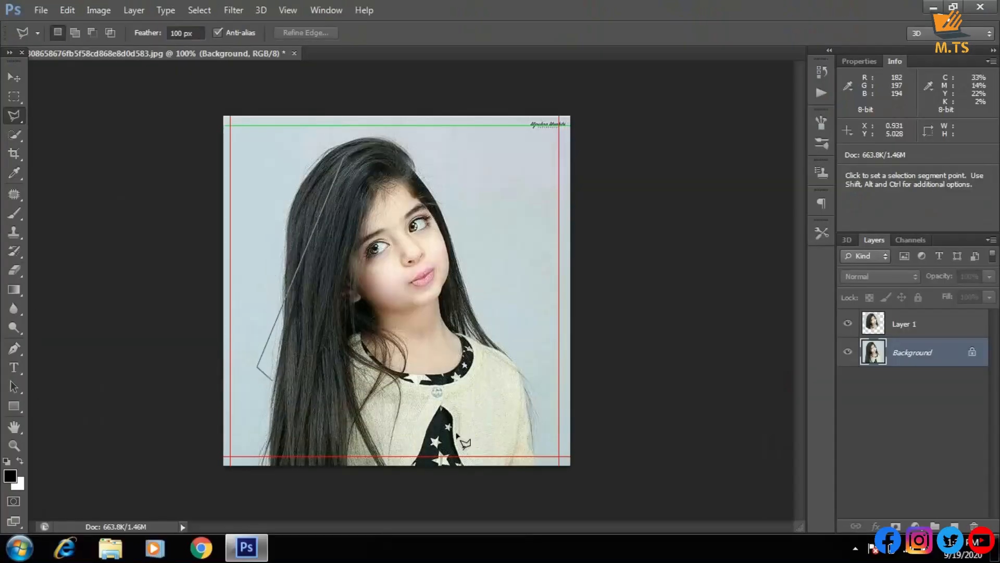
{"action": "left_click", "coordinate": [529, 408]}
{"action": "left_click", "coordinate": [538, 261]}
{"action": "left_click", "coordinate": [466, 162]}
{"action": "left_click", "coordinate": [344, 156]}
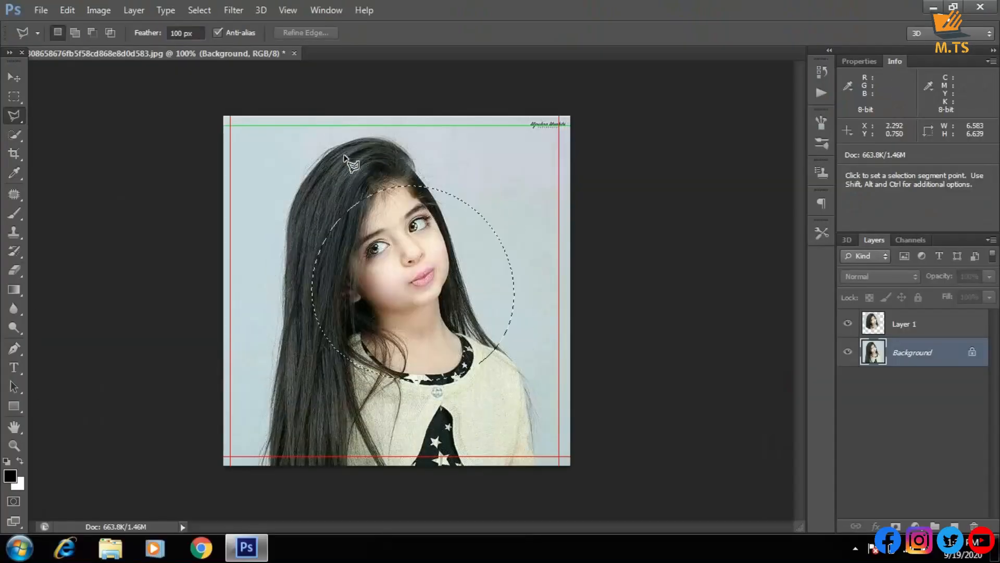
Draw a smaller four-sided selection over the girl's face and the background beside it with the 100 px feather, and clear it
{"action": "left_click", "coordinate": [344, 157]}
{"action": "left_click", "coordinate": [345, 344]}
{"action": "left_click", "coordinate": [542, 312]}
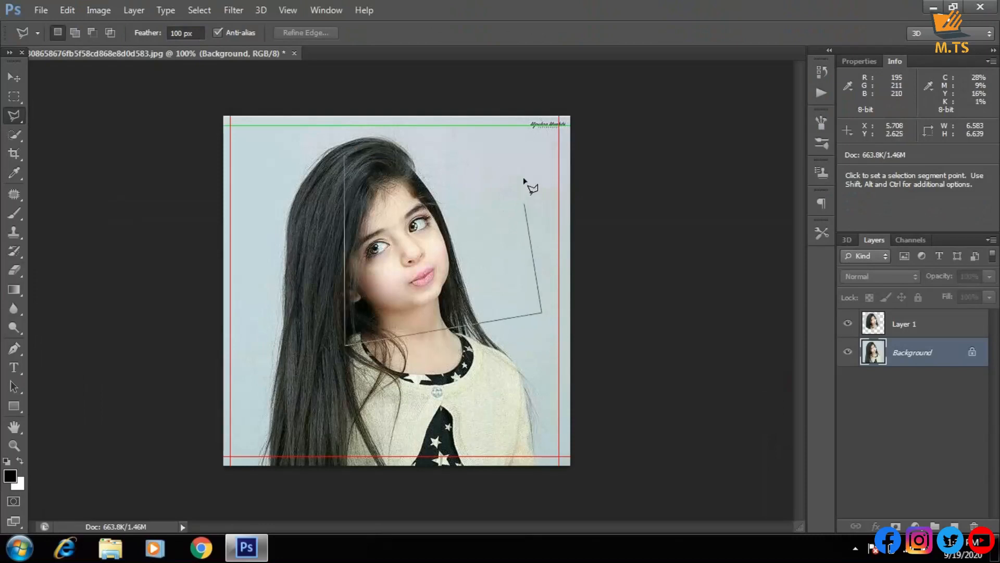
{"action": "left_click", "coordinate": [524, 177]}
{"action": "left_click", "coordinate": [345, 156]}
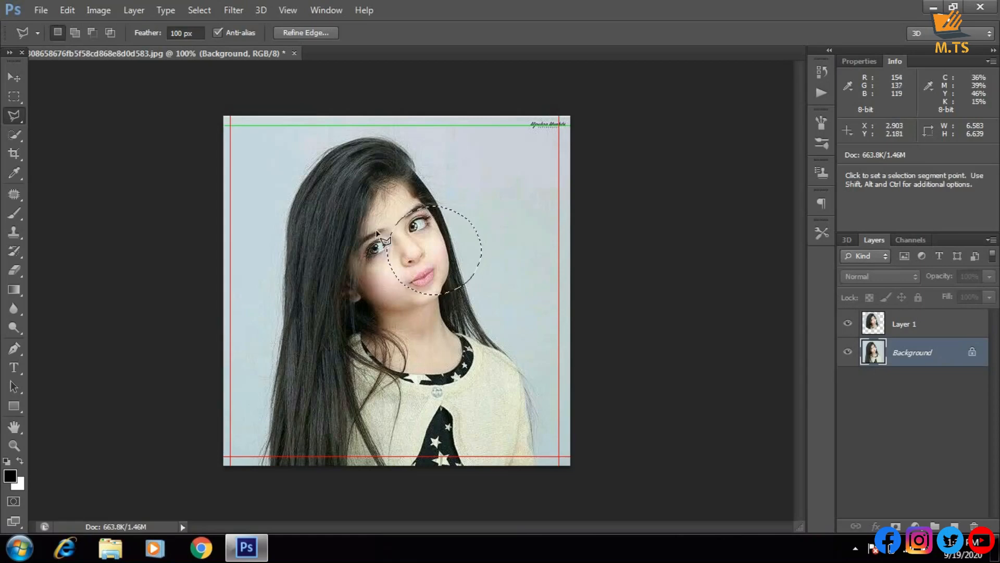
{"action": "left_click", "coordinate": [349, 210]}
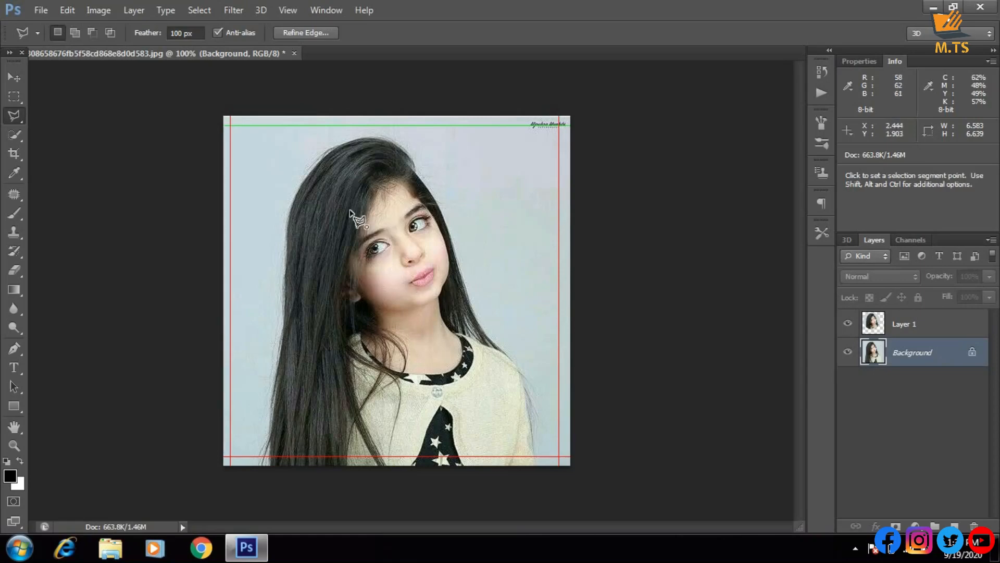
{"action": "left_click", "coordinate": [312, 161]}
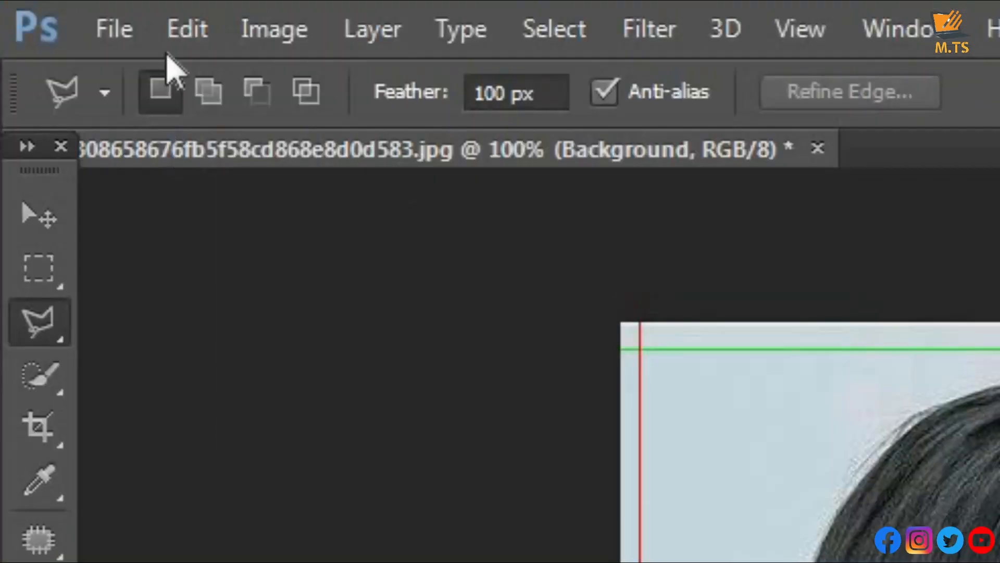
Examine the document's resolution in the Image Size settings, and close them without changing any value
{"action": "left_click", "coordinate": [272, 32]}
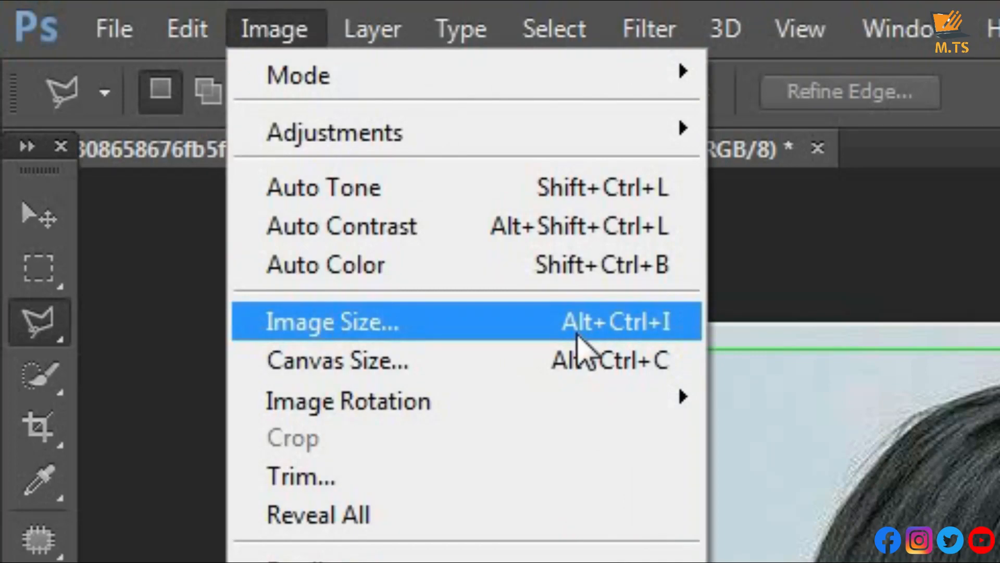
{"action": "left_click", "coordinate": [578, 338]}
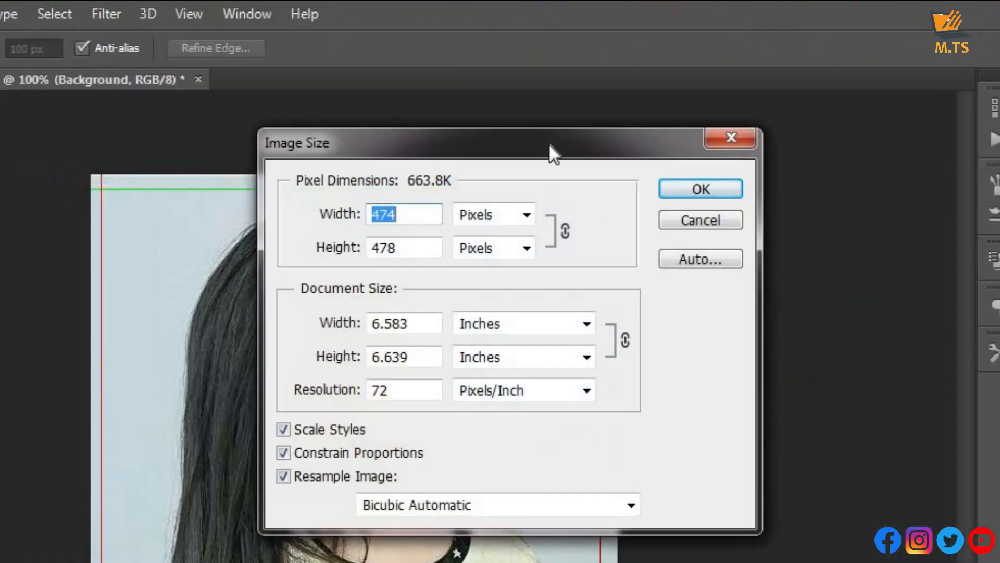
{"action": "left_click_drag", "start_coordinate": [550, 146], "coordinate": [721, 64]}
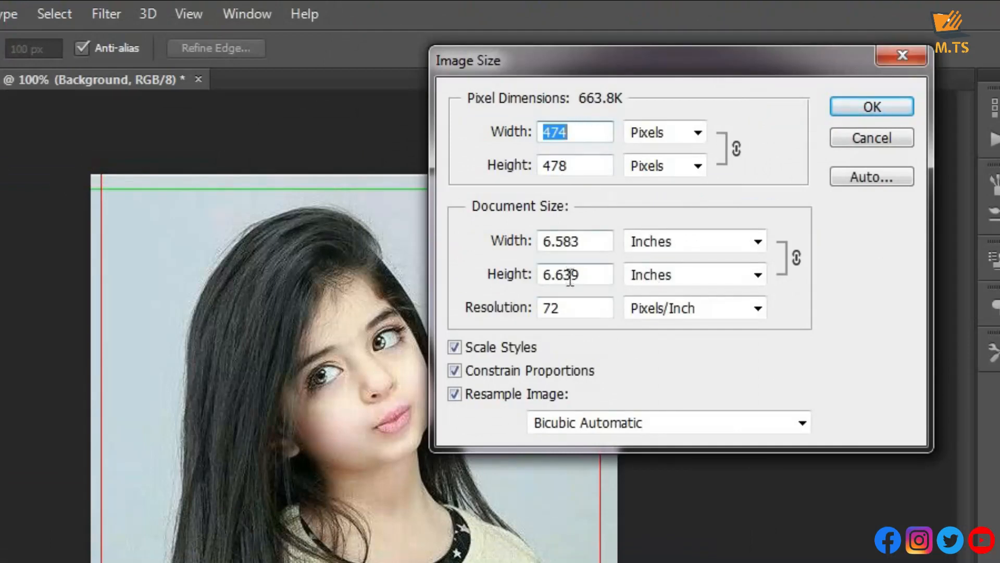
{"action": "double_click", "coordinate": [609, 307]}
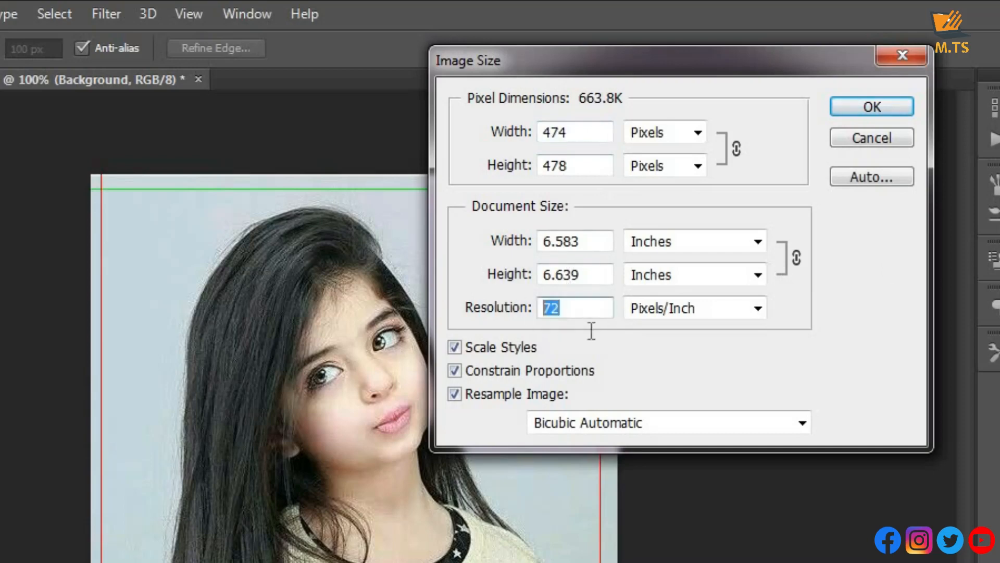
{"action": "left_click", "coordinate": [577, 319]}
{"action": "double_click", "coordinate": [545, 319]}
{"action": "left_click", "coordinate": [573, 323]}
{"action": "left_click", "coordinate": [868, 106]}
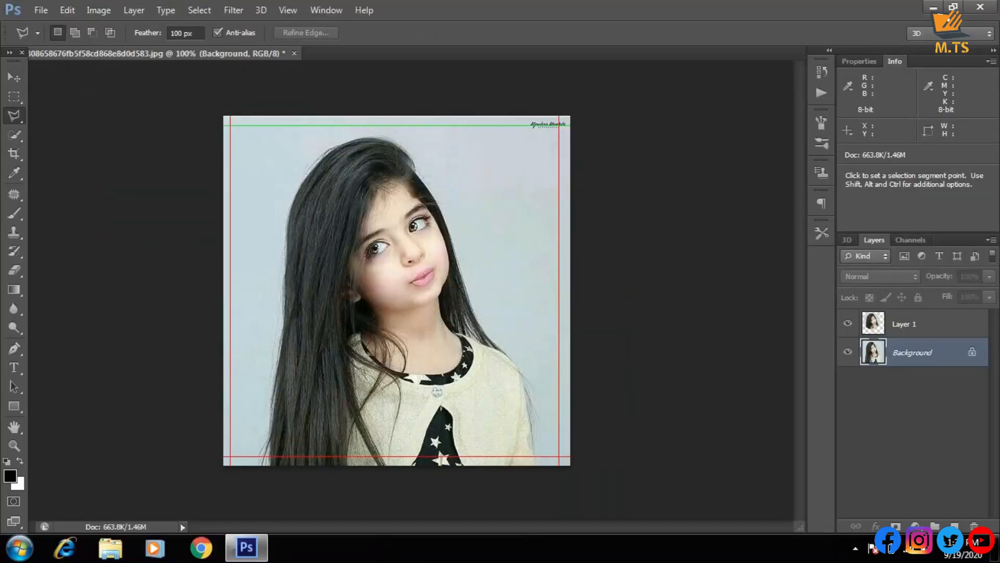
Set the Polygonal Lasso feather to 10 px, outline a selection about 5.56 by 5.54 around the girl's head and shoulders, and clear it
{"action": "left_click_drag", "start_coordinate": [182, 33], "coordinate": [169, 34]}
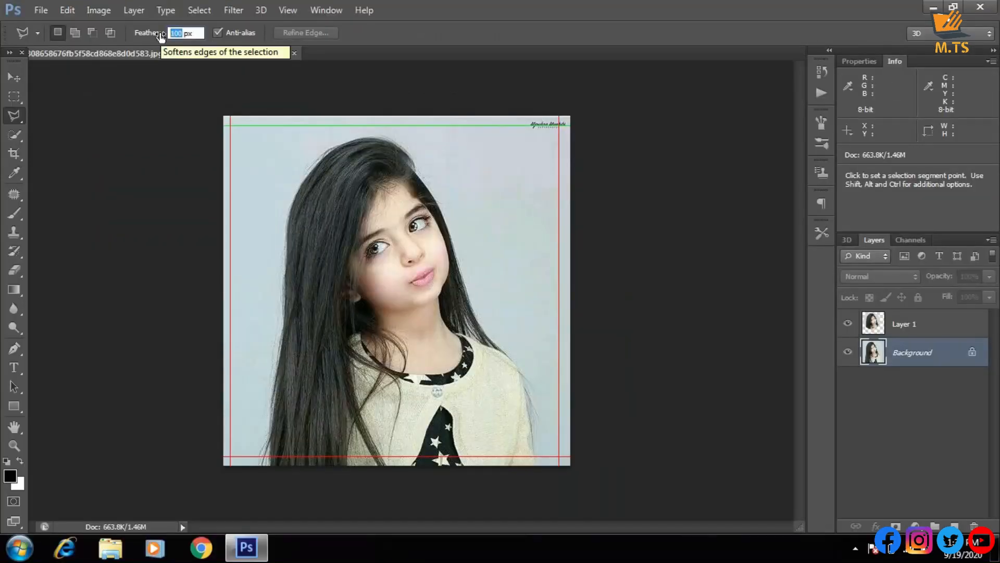
{"action": "type", "text": "1"}
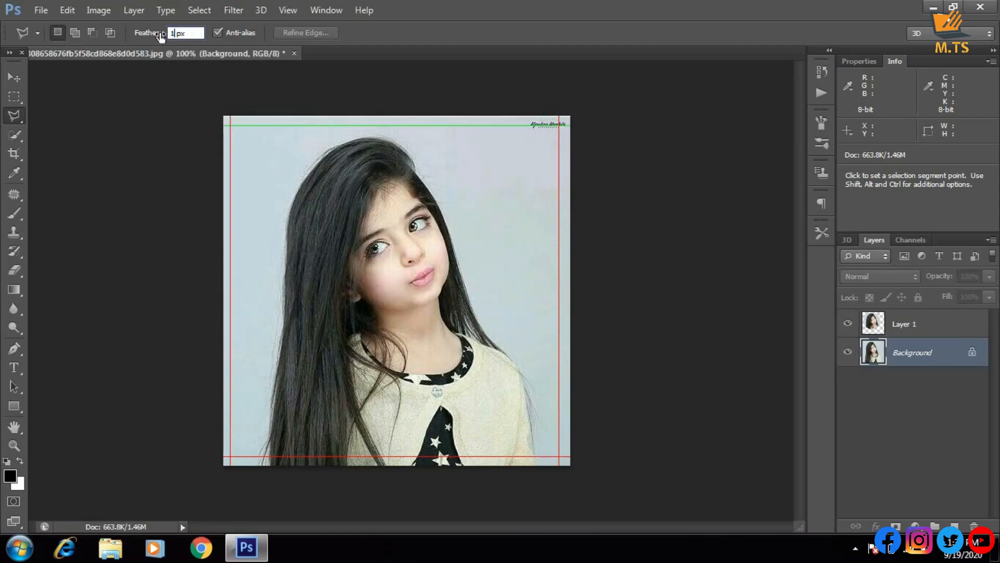
{"action": "left_click", "coordinate": [289, 158]}
{"action": "left_click", "coordinate": [239, 322]}
{"action": "left_click", "coordinate": [259, 400]}
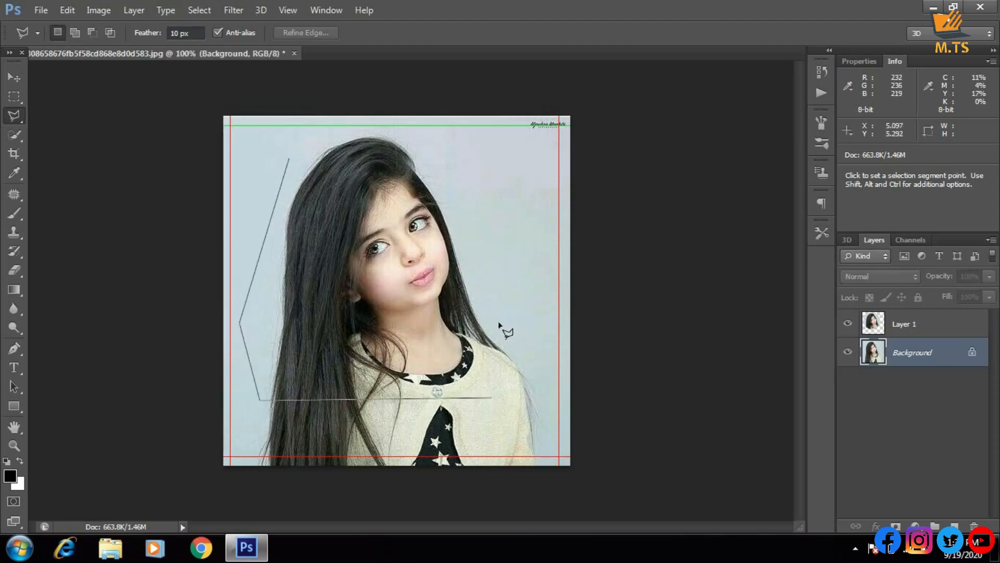
{"action": "left_click", "coordinate": [493, 387]}
{"action": "left_click", "coordinate": [494, 170]}
{"action": "left_click", "coordinate": [329, 148]}
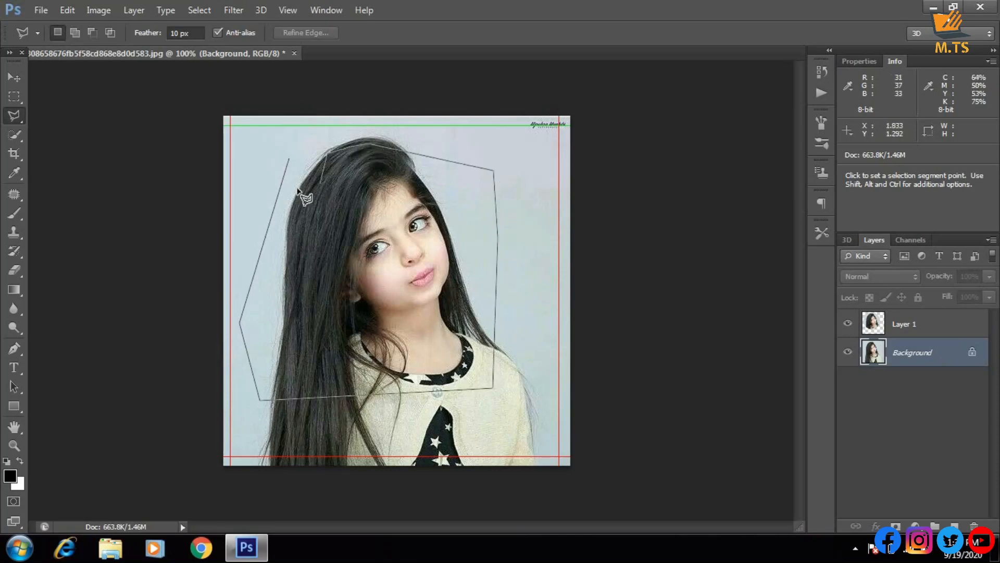
{"action": "left_click", "coordinate": [292, 159]}
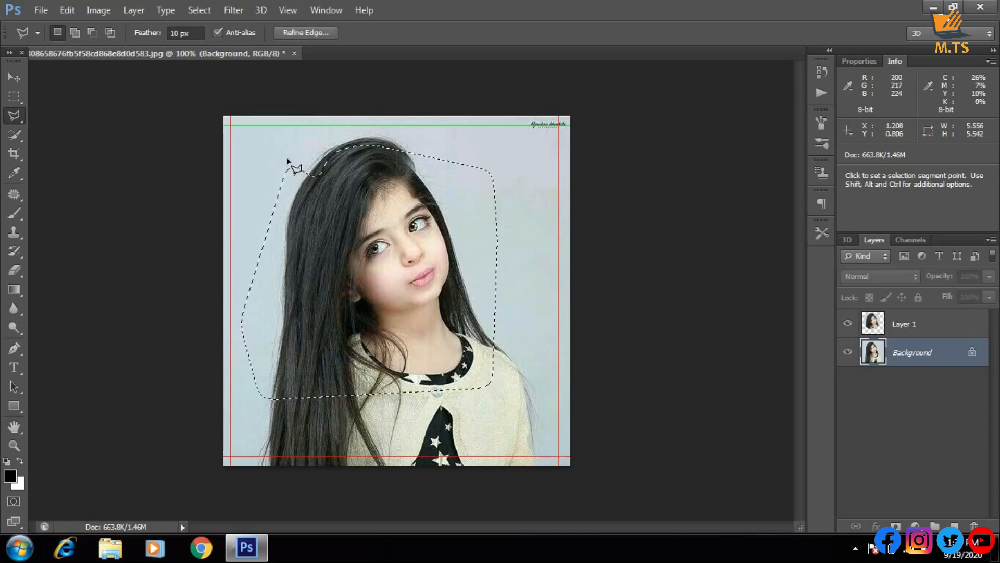
{"action": "left_click", "coordinate": [462, 232]}
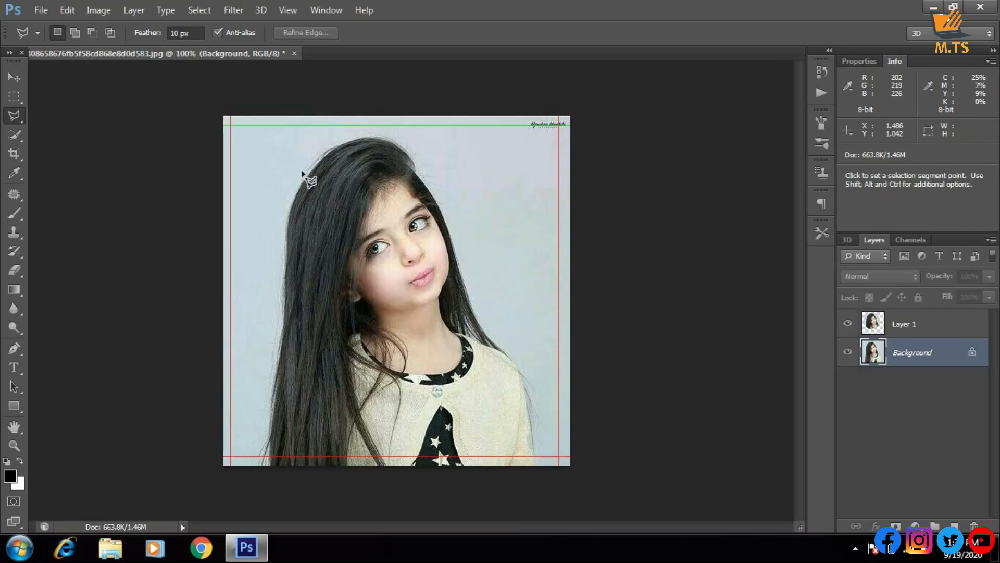
Examine the edges of the girl's hair and sweater close up at 200% zoom, down to the photo's lower edge
{"action": "key", "text": "ctrl+plus"}
{"action": "key", "text": "ctrl+plus"}
{"action": "key", "text": "ctrl+minus"}
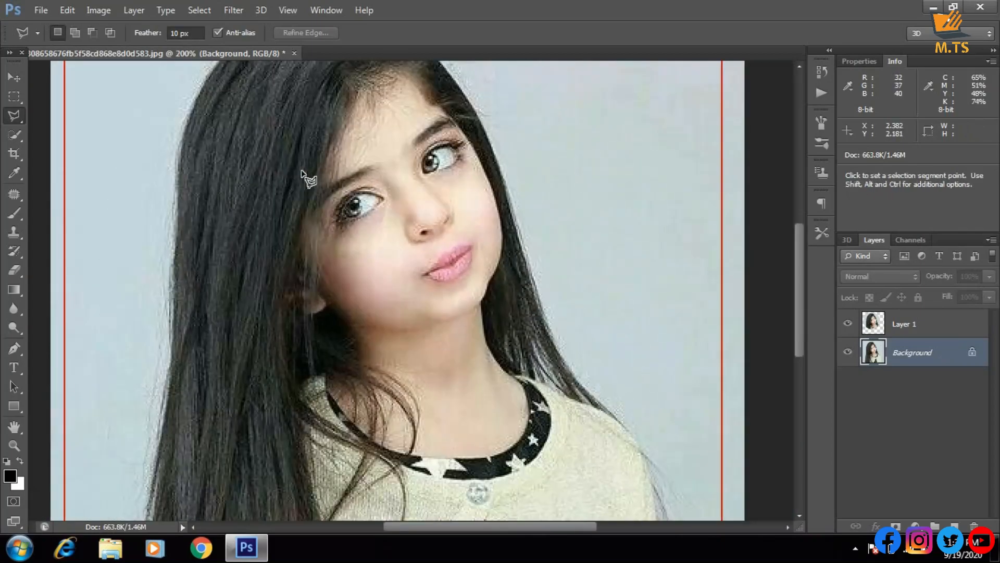
{"action": "scroll", "coordinate": [250, 173], "scroll_direction": "up", "scroll_amount": 1}
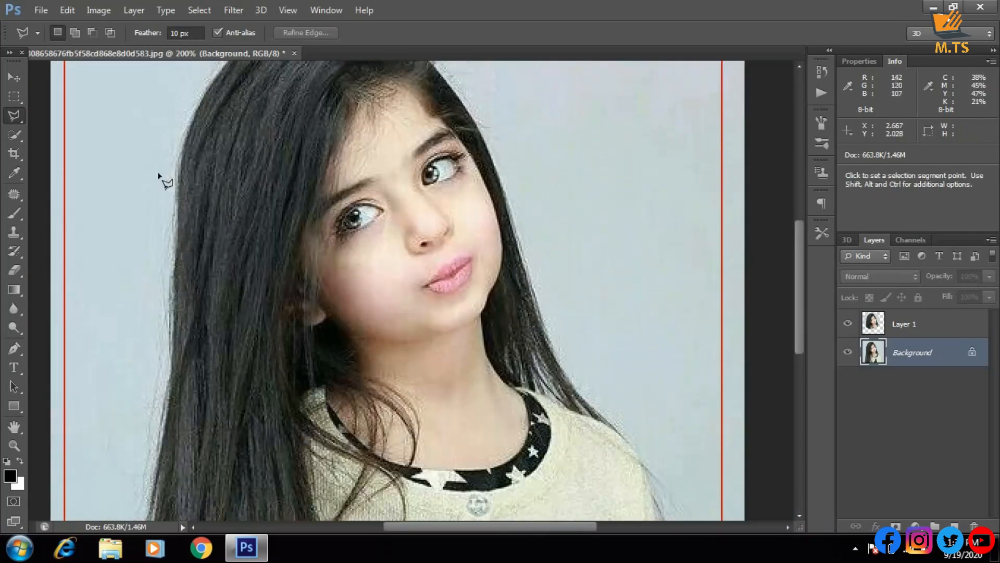
{"action": "left_click", "coordinate": [11, 98]}
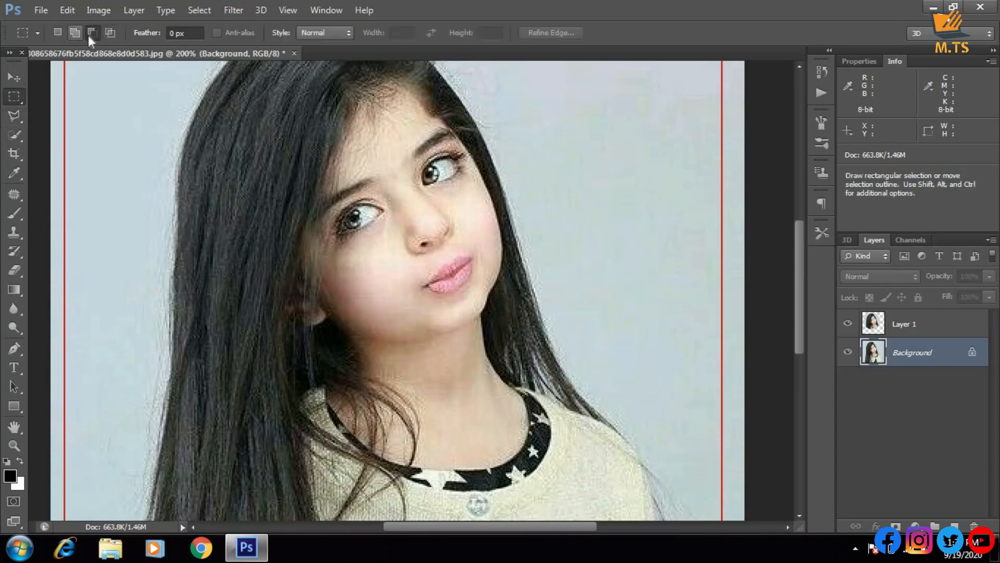
{"action": "key", "text": "l"}
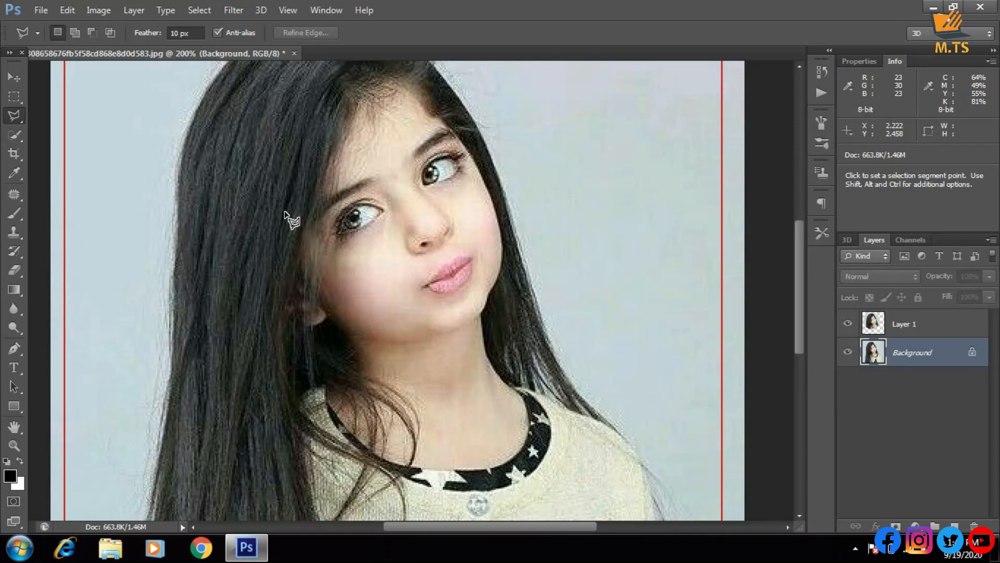
{"action": "scroll", "coordinate": [310, 214], "scroll_direction": "down", "scroll_amount": 2}
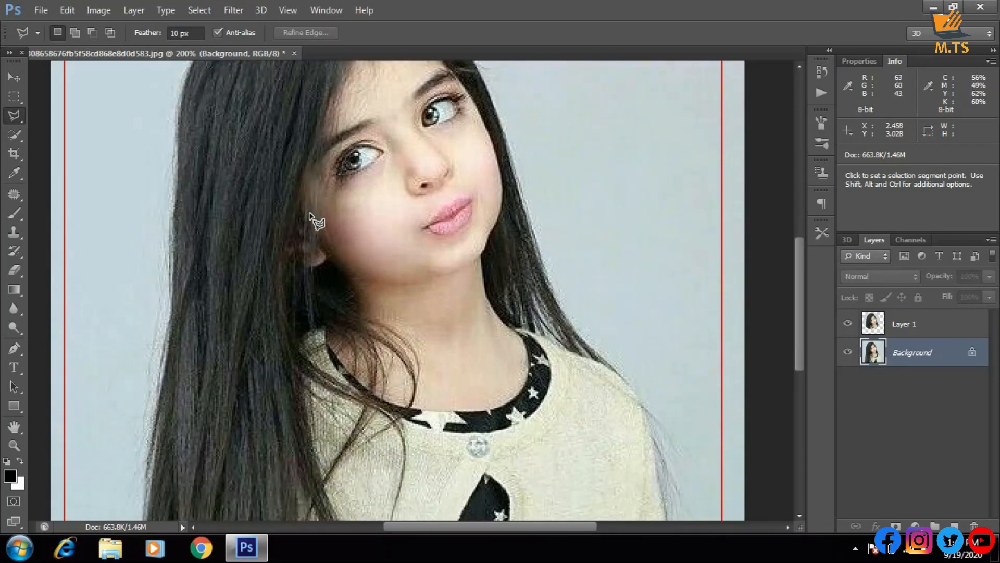
{"action": "scroll", "coordinate": [311, 214], "scroll_direction": "down", "scroll_amount": 8}
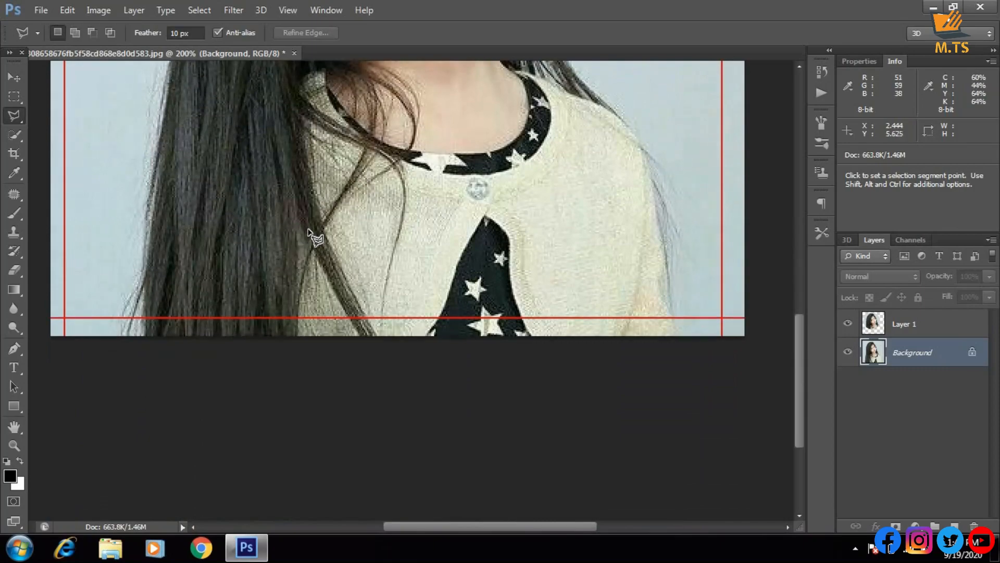
{"action": "scroll", "coordinate": [310, 235], "scroll_direction": "up", "scroll_amount": 8}
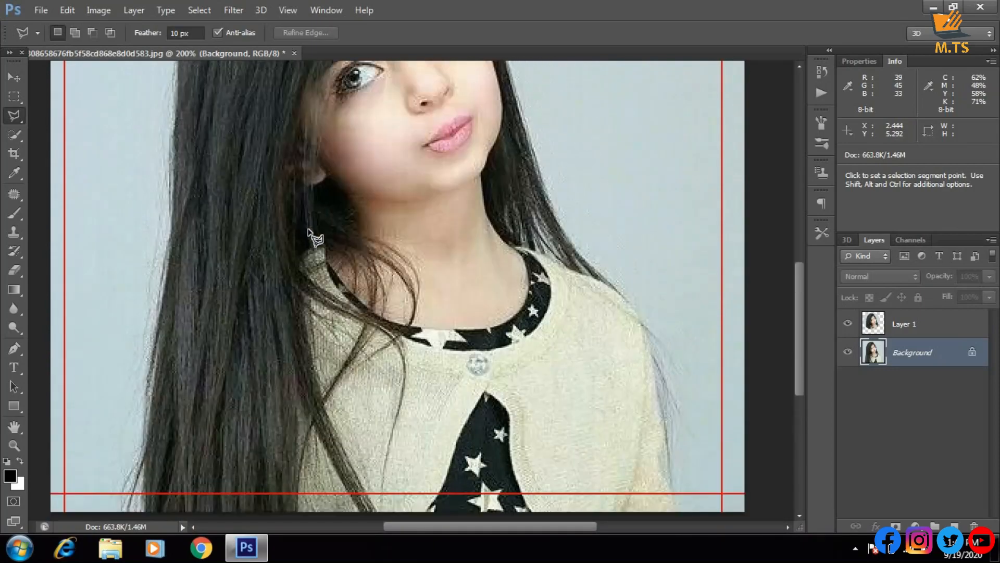
{"action": "scroll", "coordinate": [310, 235], "scroll_direction": "down", "scroll_amount": 2}
{"action": "scroll", "coordinate": [185, 257], "scroll_direction": "up", "scroll_amount": 2}
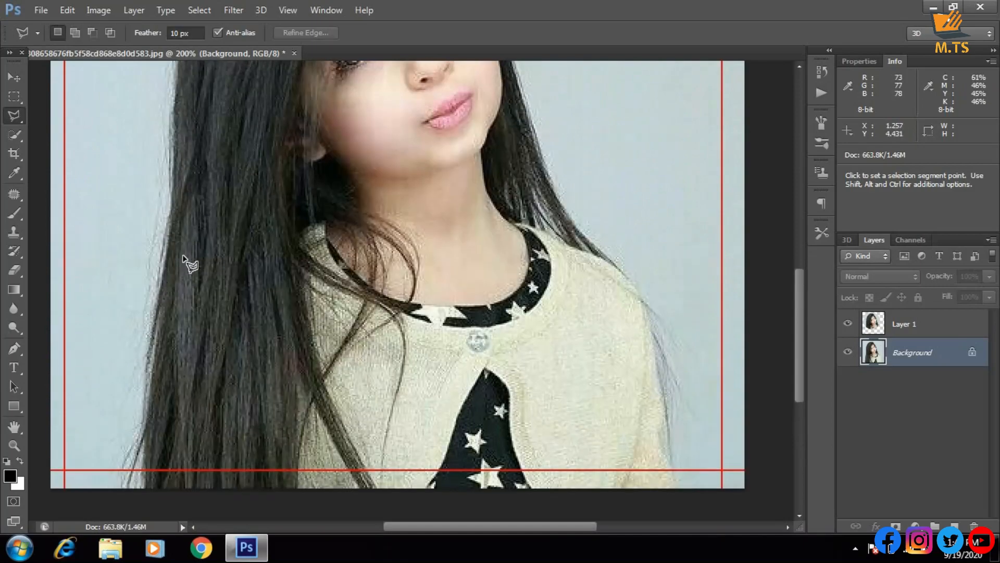
{"action": "scroll", "coordinate": [185, 258], "scroll_direction": "down", "scroll_amount": 3}
{"action": "scroll", "coordinate": [185, 258], "scroll_direction": "up", "scroll_amount": 2}
{"action": "key", "text": "ctrl+minus"}
{"action": "key", "text": "ctrl+minus"}
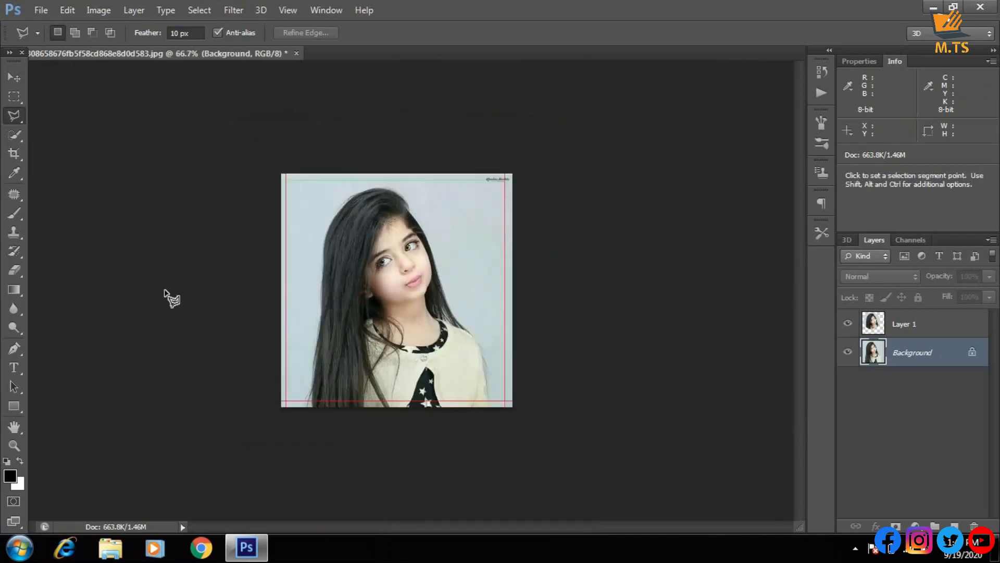
{"action": "key", "text": "ctrl+plus"}
{"action": "key", "text": "ctrl+plus"}
{"action": "scroll", "coordinate": [156, 344], "scroll_direction": "down", "scroll_amount": 2}
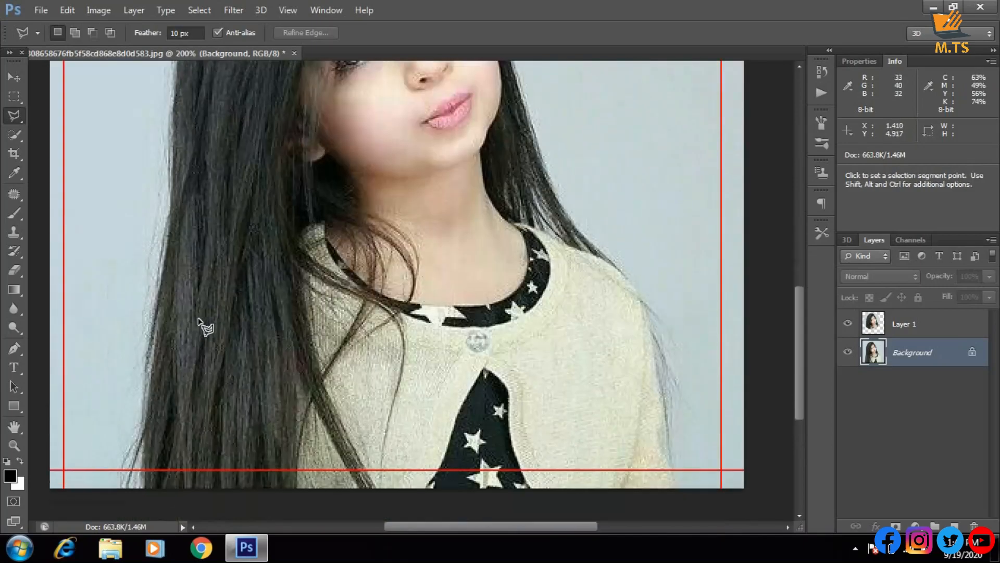
{"action": "scroll", "coordinate": [206, 327], "scroll_direction": "down", "scroll_amount": 2}
{"action": "scroll", "coordinate": [203, 326], "scroll_direction": "up", "scroll_amount": 2}
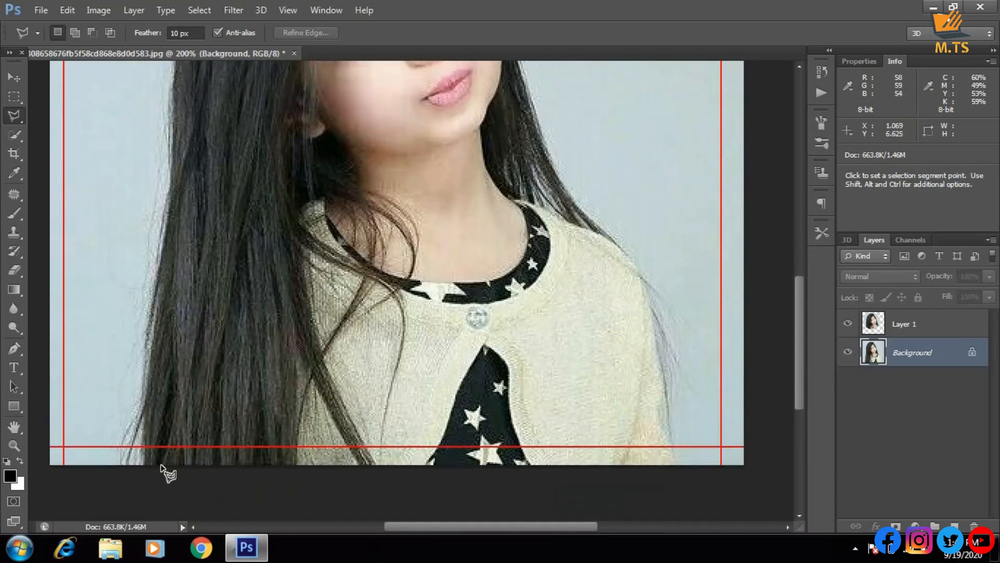
Switch from the Polygonal Lasso to the Magnetic Lasso tool
{"action": "left_click", "coordinate": [131, 385]}
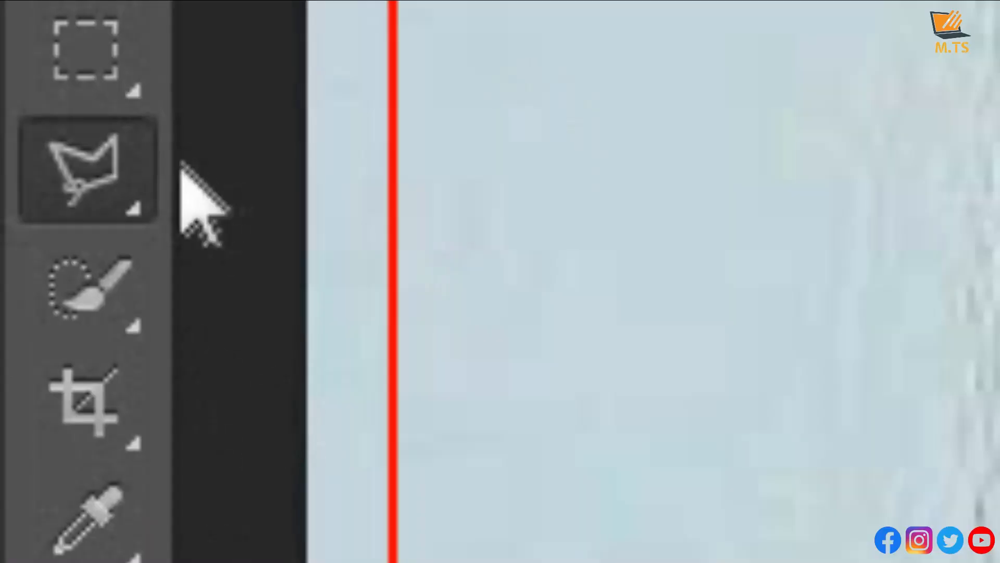
{"action": "left_click", "coordinate": [11, 118]}
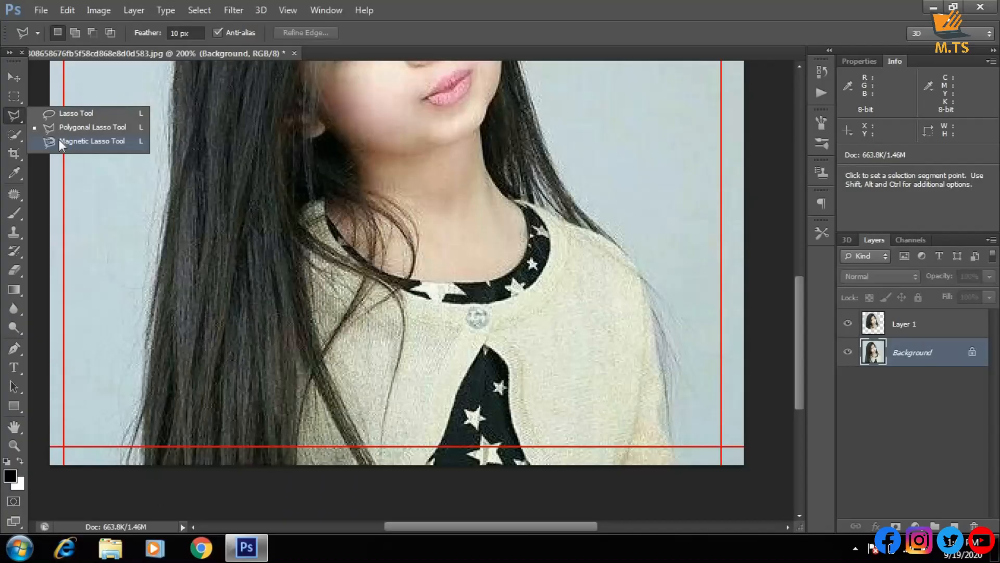
{"action": "left_click", "coordinate": [369, 330]}
{"action": "scroll", "coordinate": [131, 386], "scroll_direction": "up", "scroll_amount": 2}
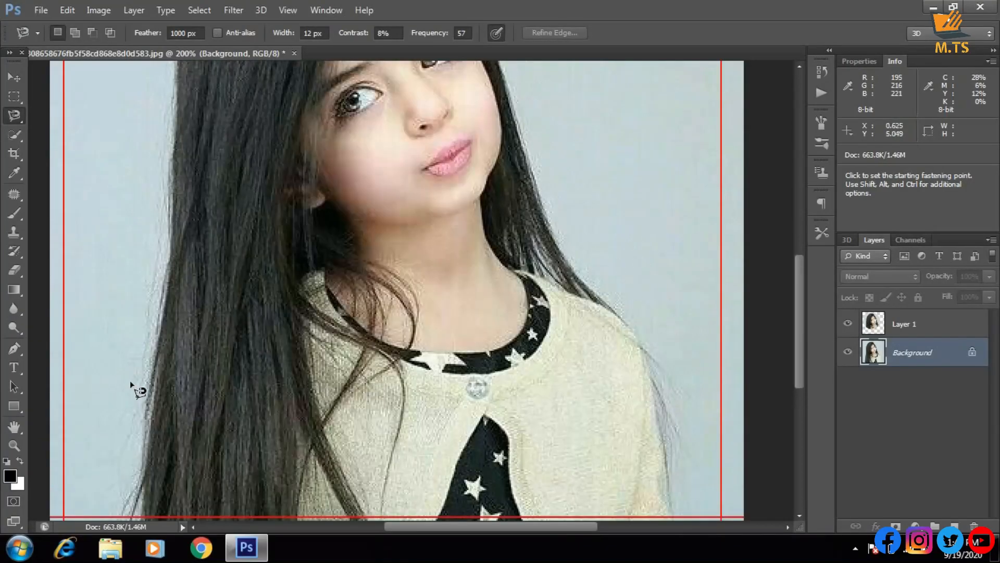
{"action": "scroll", "coordinate": [132, 388], "scroll_direction": "down", "scroll_amount": 2}
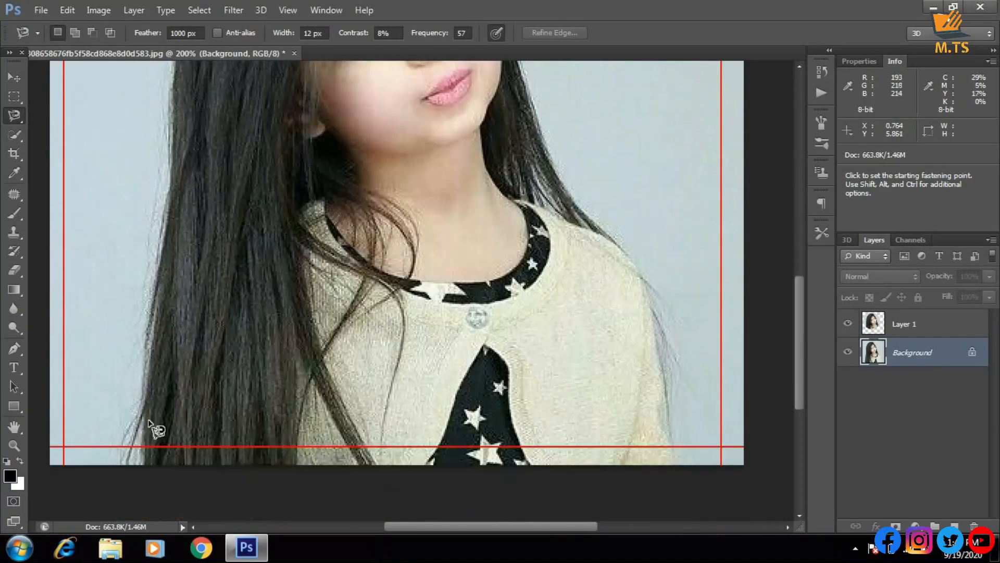
{"action": "left_click", "coordinate": [124, 459]}
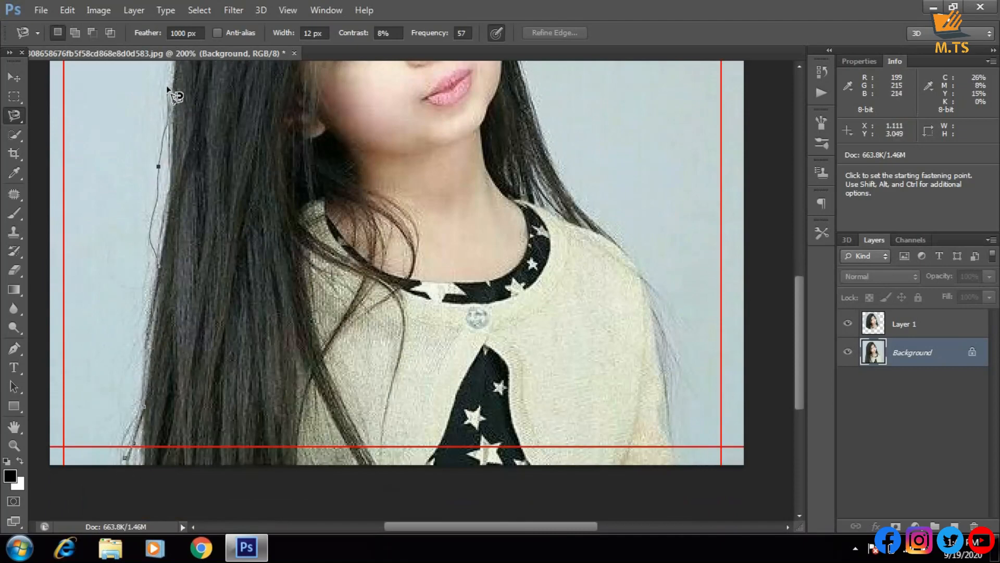
{"action": "key", "text": "ctrl+minus"}
{"action": "key", "text": "ctrl+minus"}
{"action": "key", "text": "ctrl+plus"}
{"action": "key", "text": "ctrl+plus"}
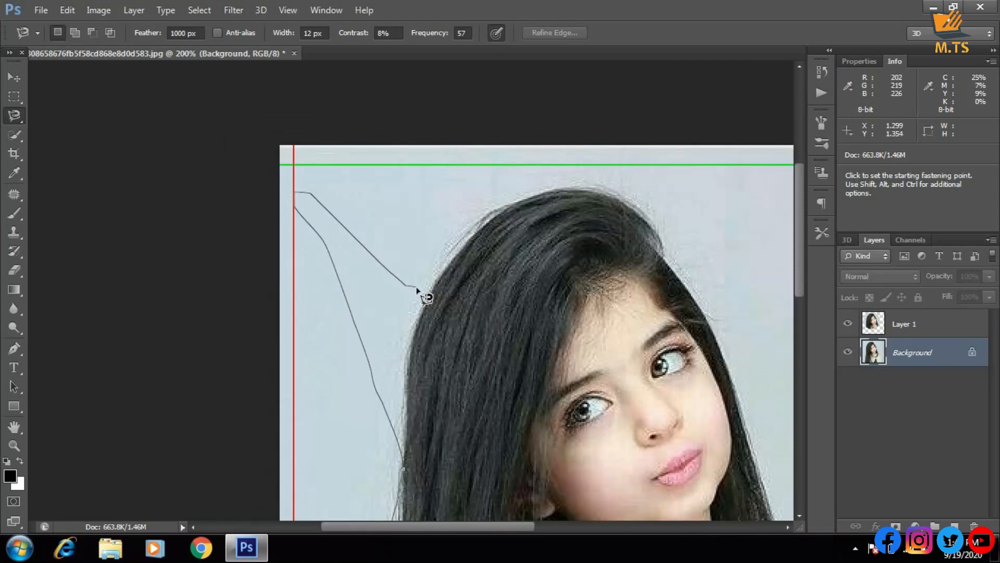
{"action": "key", "text": "Delete"}
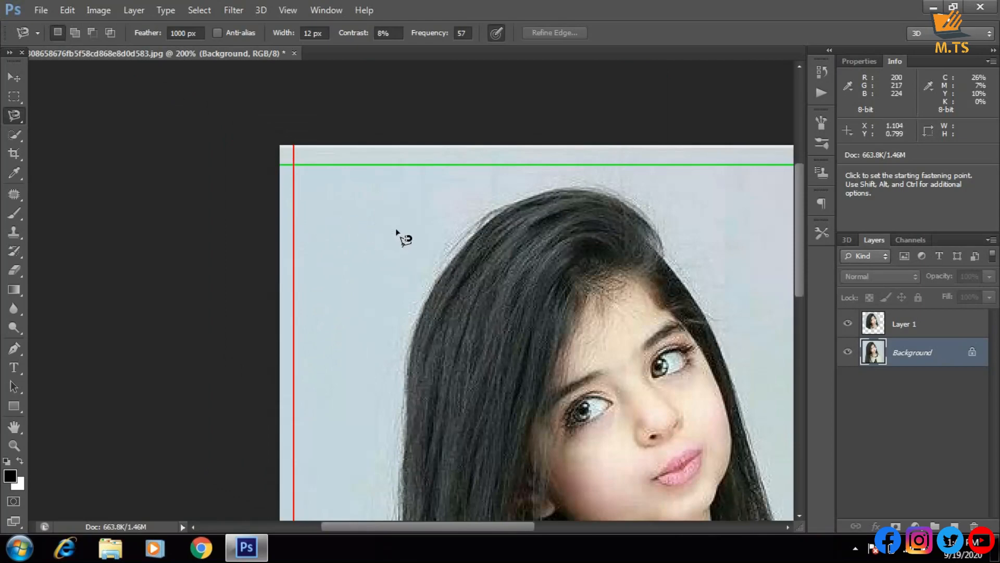
{"action": "key", "text": "Delete"}
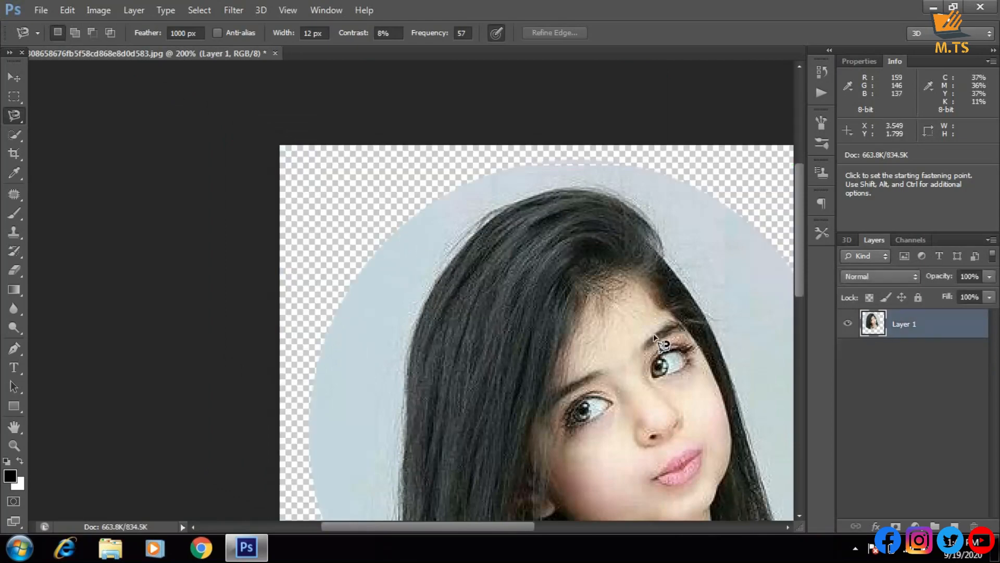
{"action": "key", "text": "ctrl+z"}
Try to select the whole girl by tracing her outline with the Magnetic Lasso at 1000 px feather, and dismiss the warning
{"action": "scroll", "coordinate": [529, 329], "scroll_direction": "down", "scroll_amount": 5}
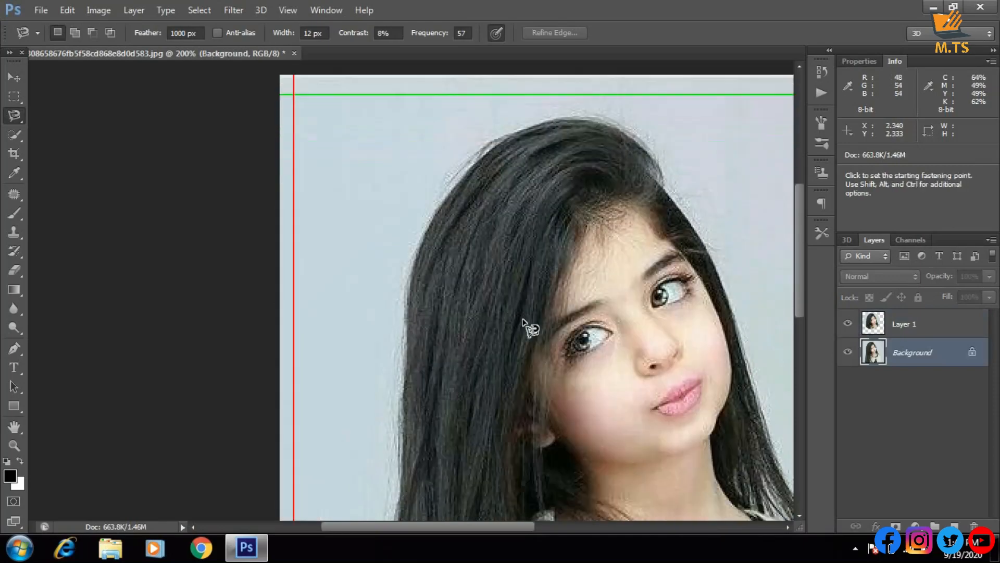
{"action": "scroll", "coordinate": [469, 323], "scroll_direction": "down", "scroll_amount": 5}
{"action": "key", "text": "ctrl+minus"}
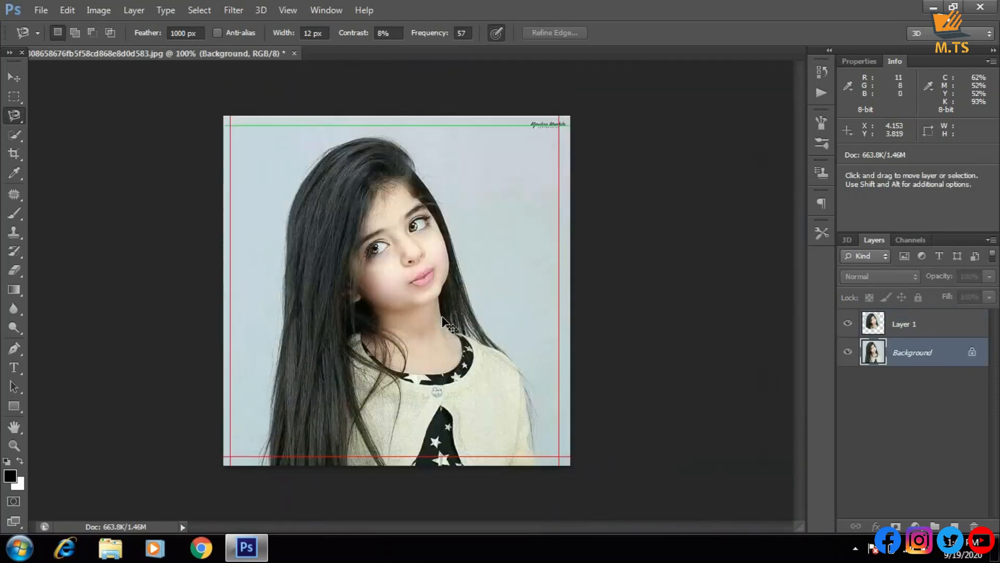
{"action": "left_click", "coordinate": [256, 463]}
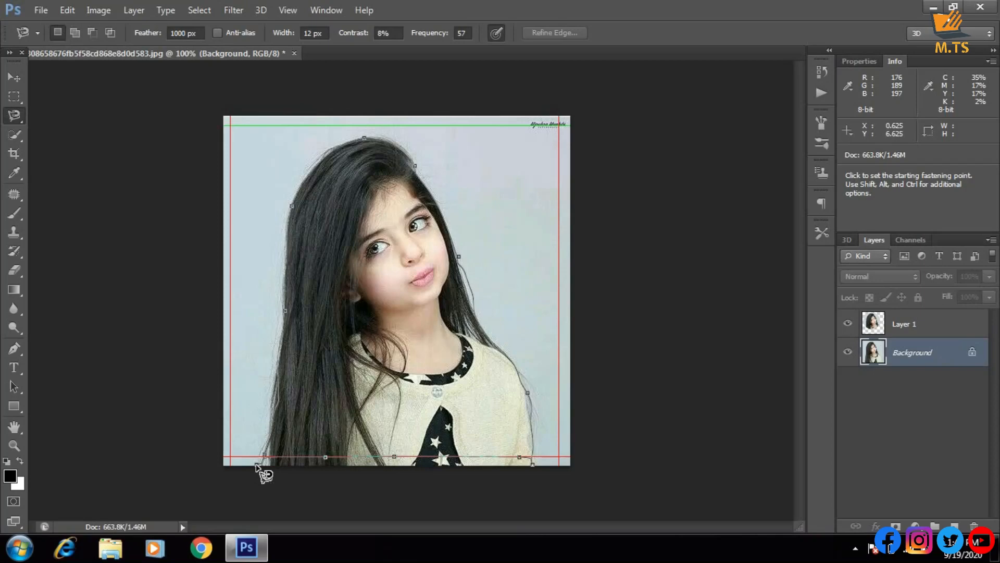
{"action": "left_click", "coordinate": [257, 464]}
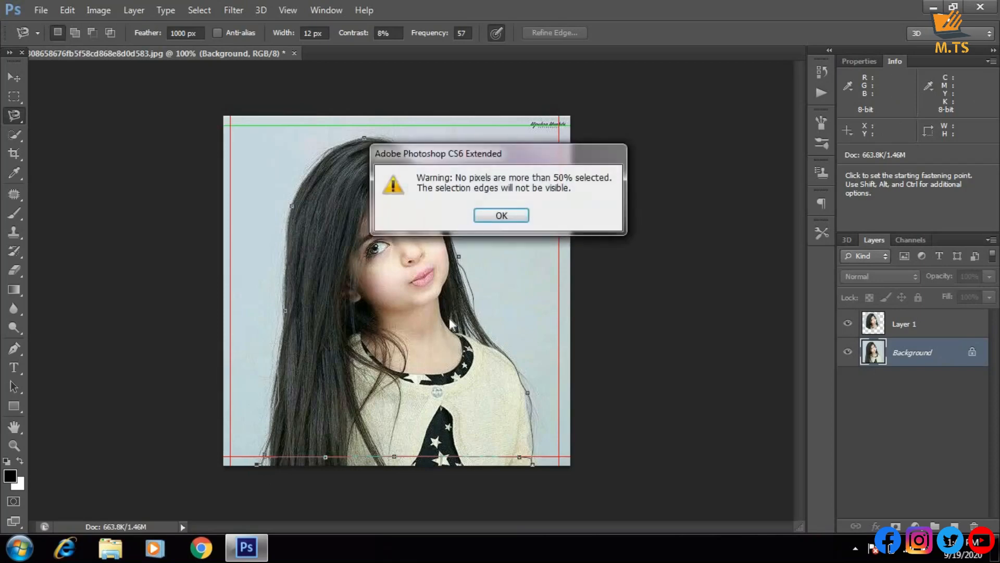
{"action": "left_click", "coordinate": [502, 215]}
Set the Magnetic Lasso feather to 10 px and trace a closed selection about 5.81 by 6.57 around the whole girl
{"action": "left_click", "coordinate": [169, 33]}
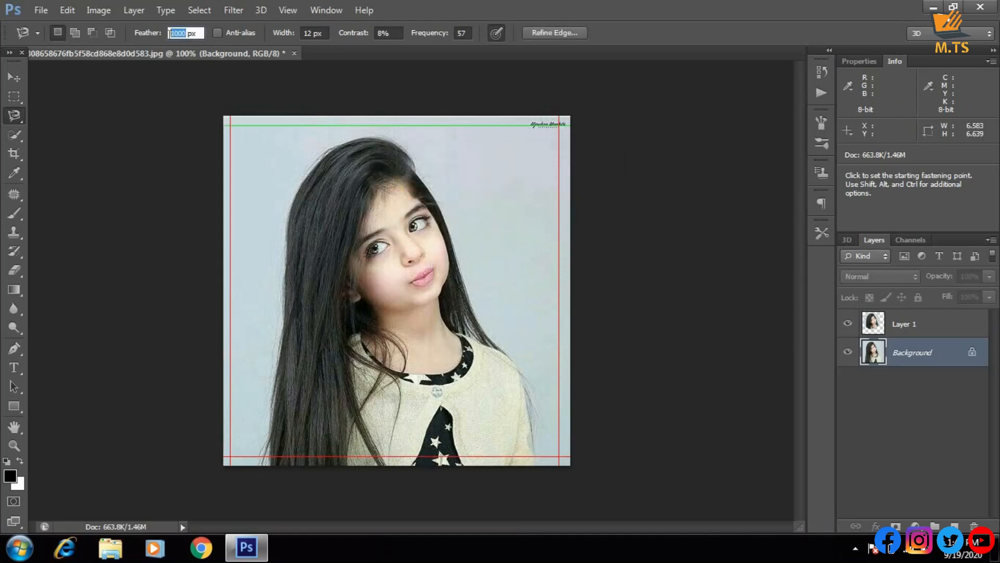
{"action": "type", "text": "10"}
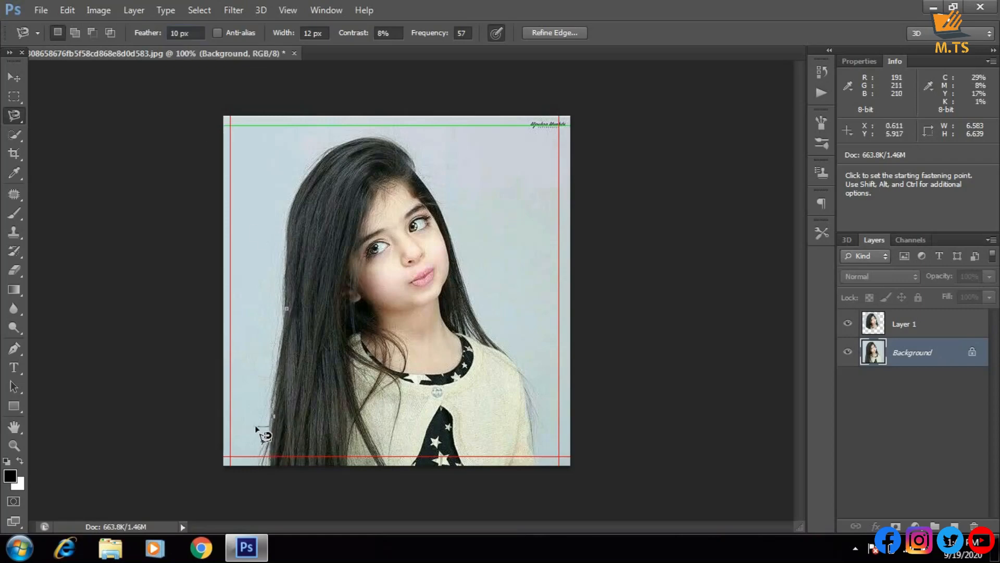
{"action": "left_click", "coordinate": [258, 463]}
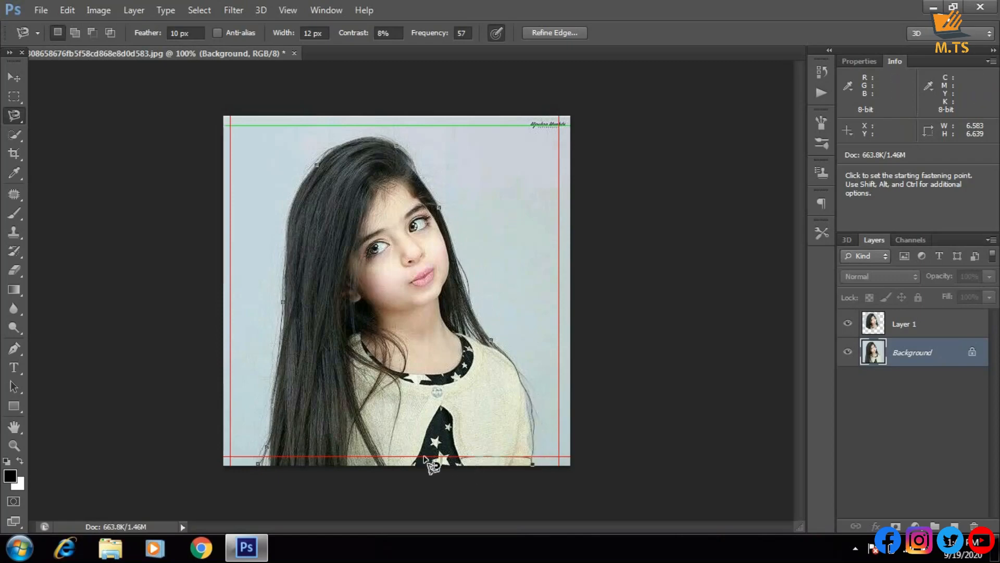
{"action": "left_click", "coordinate": [258, 464]}
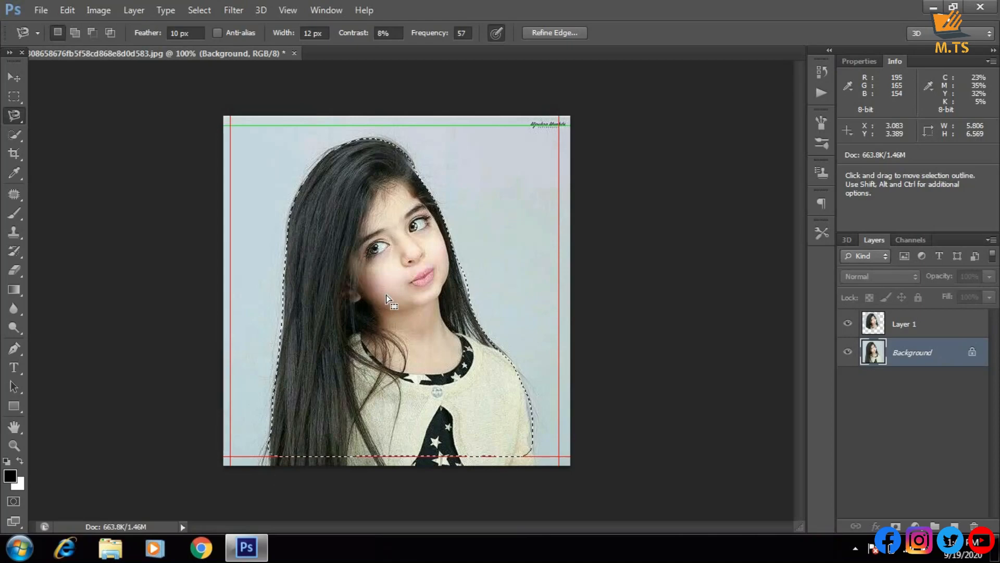
Copy the selected girl to a new layer, close the unintended Preferences without changes, and return to the Magnetic Lasso
{"action": "key", "text": "ctrl"}
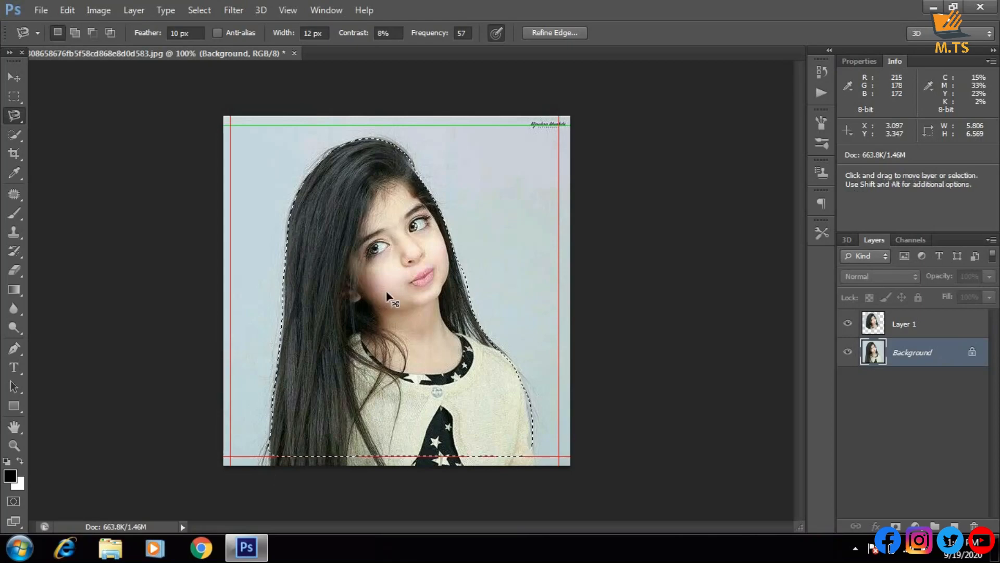
{"action": "key", "text": "ctrl+j"}
{"action": "key", "text": "i"}
{"action": "key", "text": "ctrl+k"}
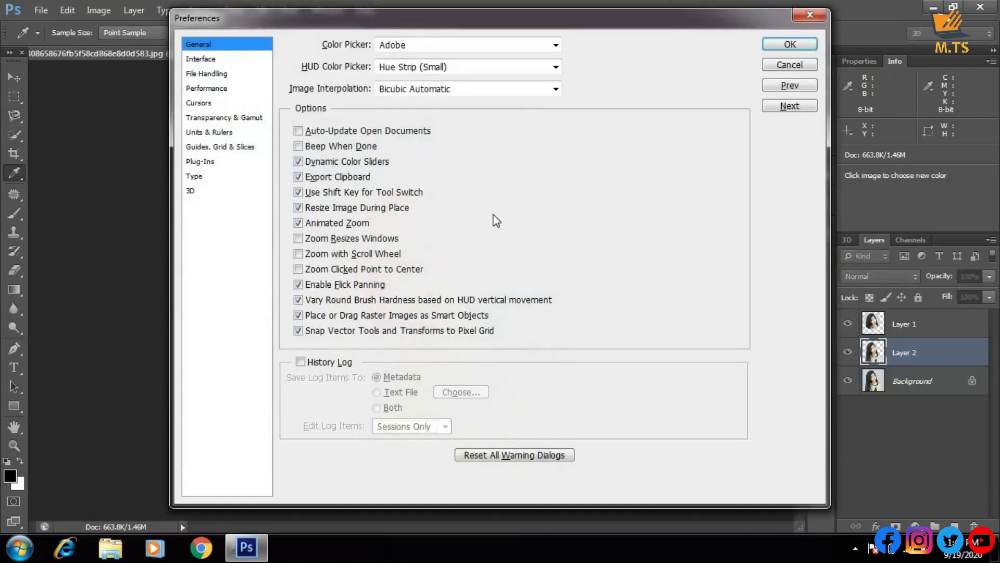
{"action": "left_click", "coordinate": [823, 14]}
{"action": "key", "text": "l"}
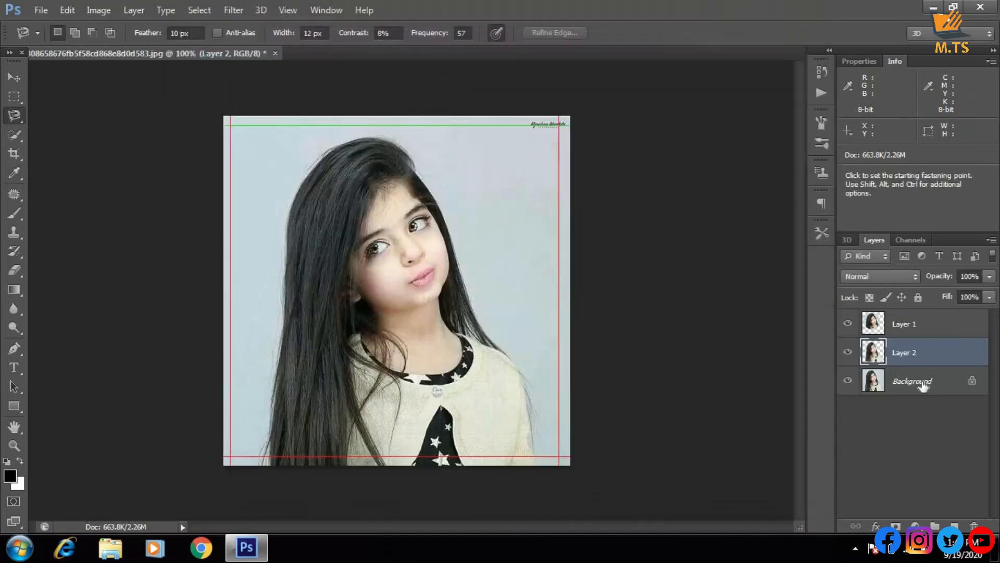
Hide the Background and Layer 1 to isolate the cut-out on Layer 2, undo the layer copy, and clear the selection
{"action": "left_click", "coordinate": [848, 381]}
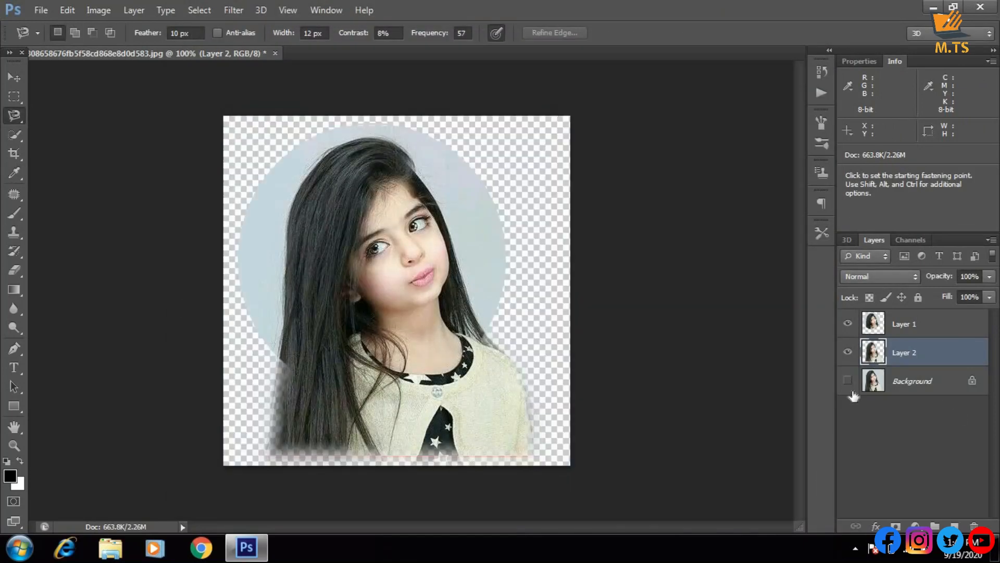
{"action": "left_click", "coordinate": [848, 324]}
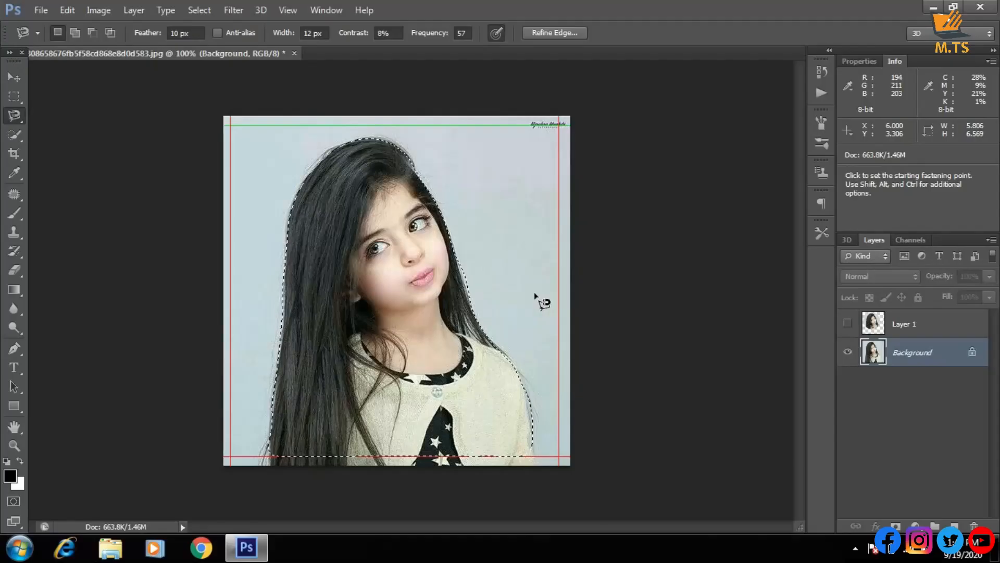
{"action": "key", "text": "ctrl+d"}
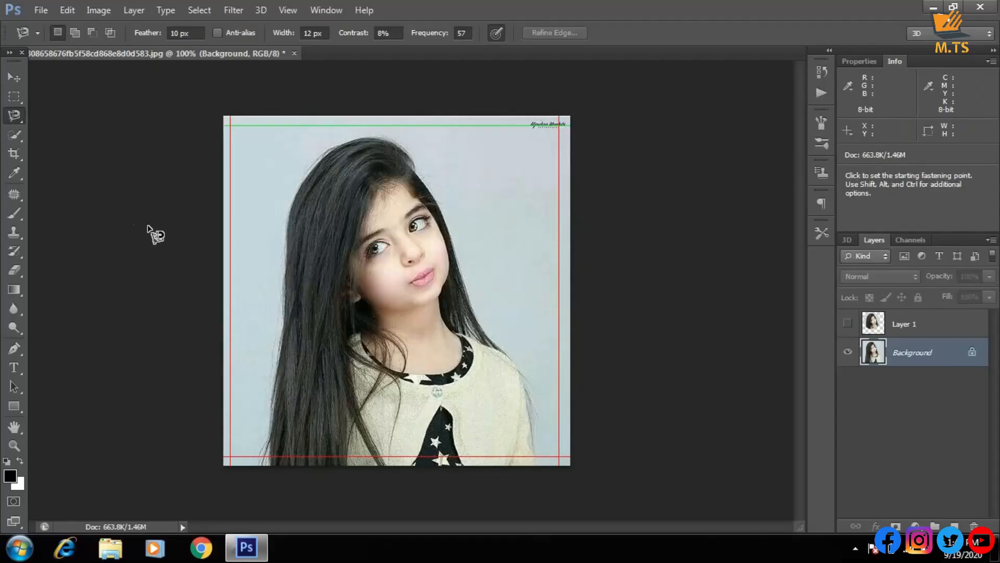
{"action": "right_click", "coordinate": [8, 120]}
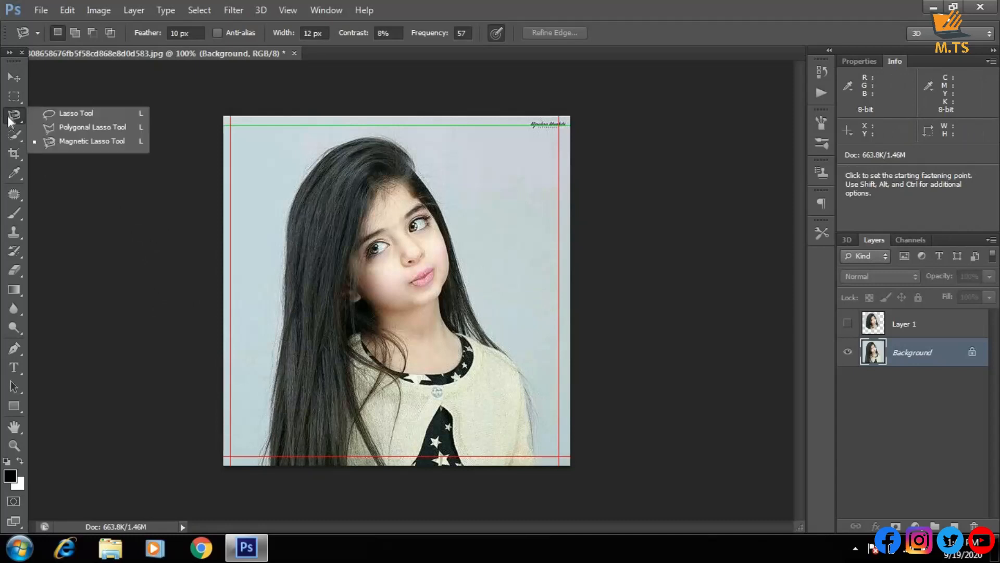
{"action": "left_click", "coordinate": [8, 119]}
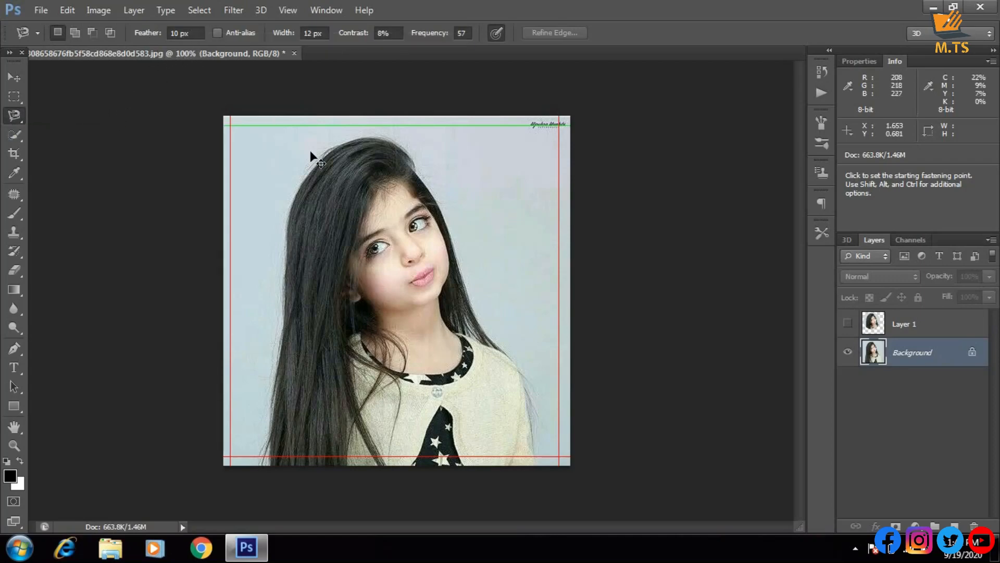
{"action": "key", "text": "ctrl+plus"}
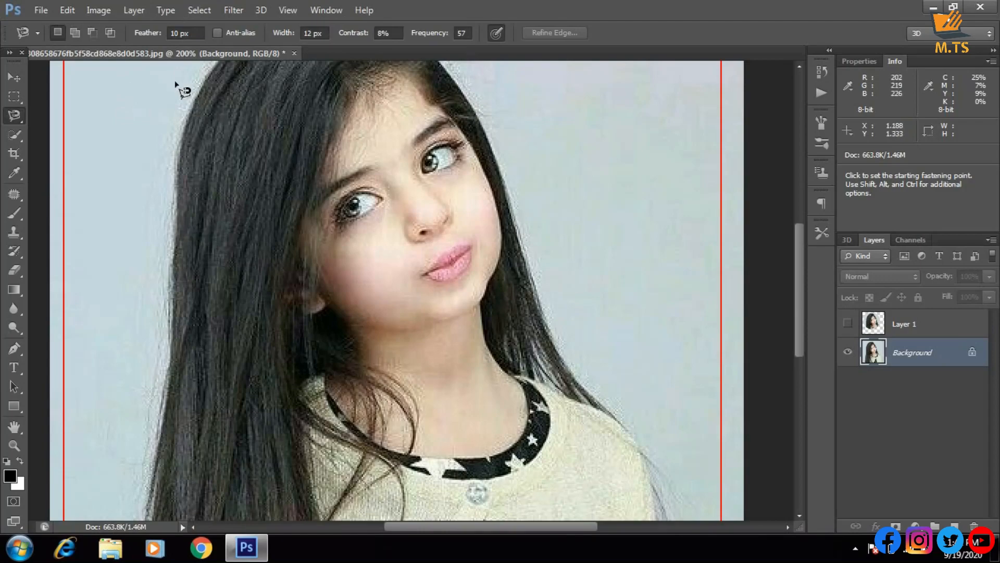
{"action": "key", "text": "ctrl+minus"}
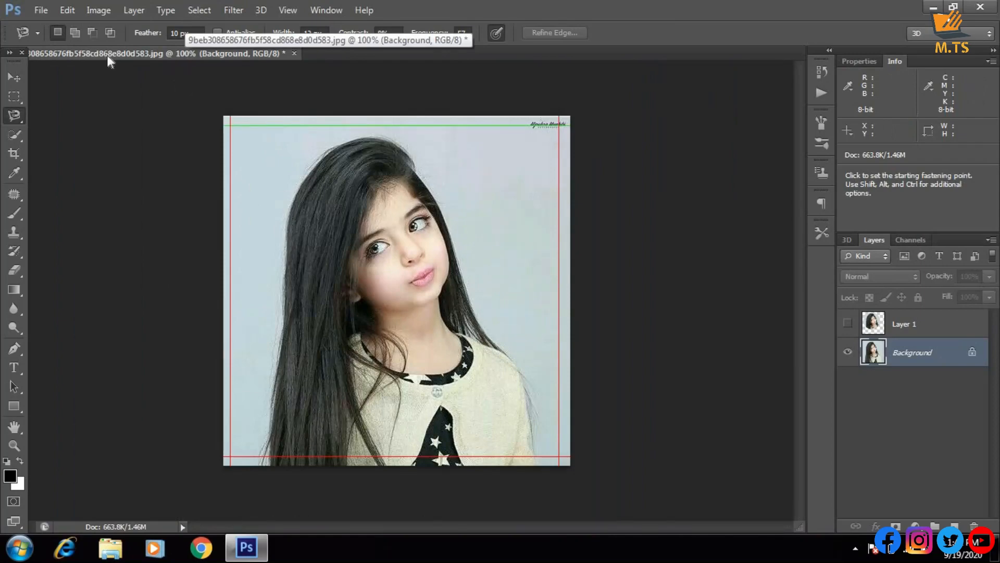
Start closing the image with saving, examine the available file formats while keeping Photoshop (*.PSD;*.PDD), and cancel the save
{"action": "left_click", "coordinate": [294, 53]}
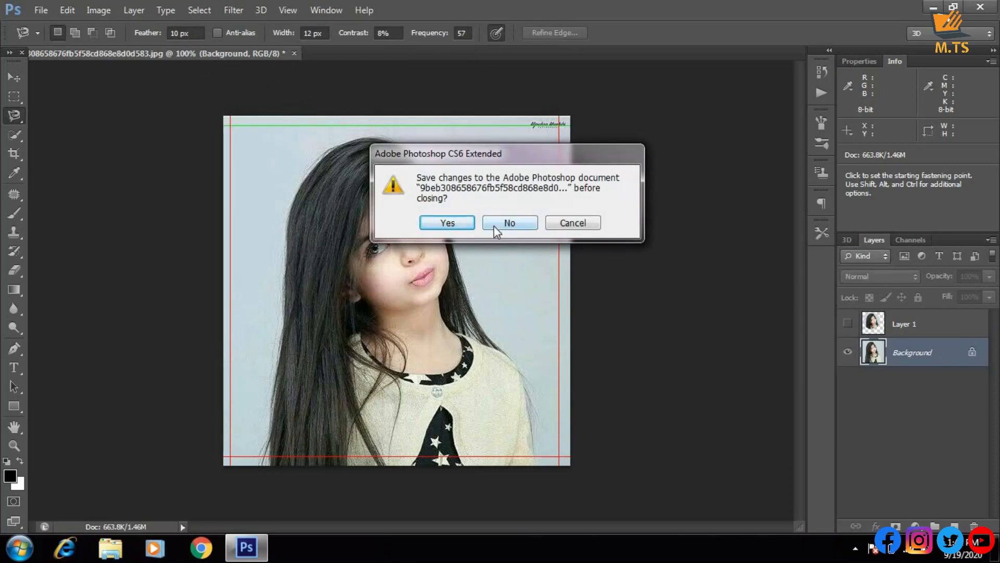
{"action": "left_click", "coordinate": [453, 223]}
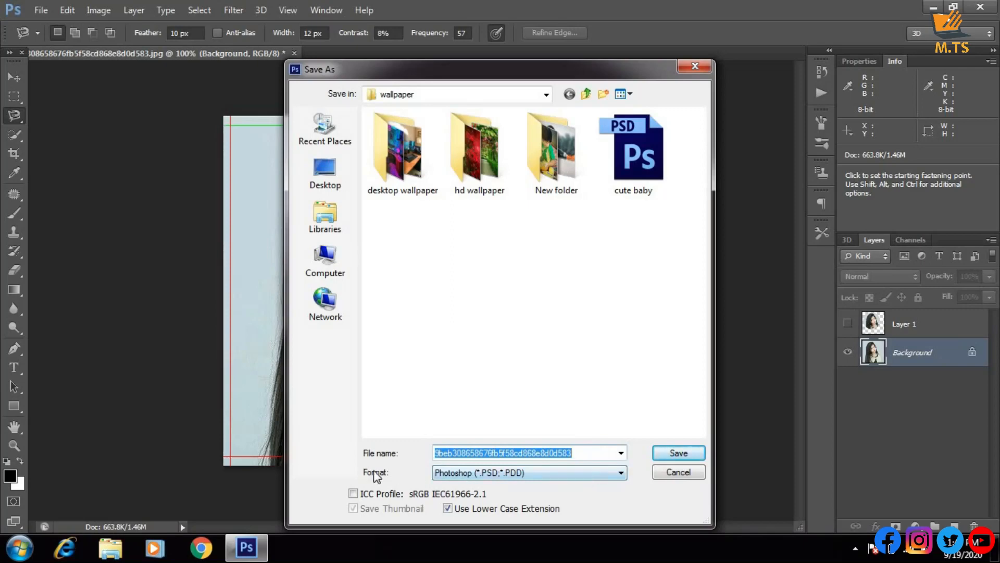
{"action": "left_click", "coordinate": [579, 473]}
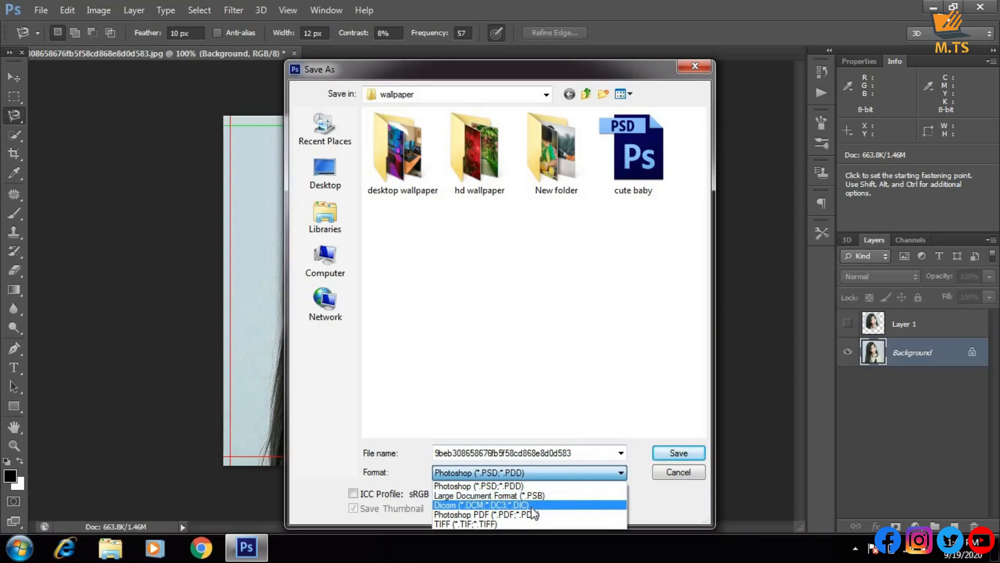
{"action": "left_click", "coordinate": [547, 485]}
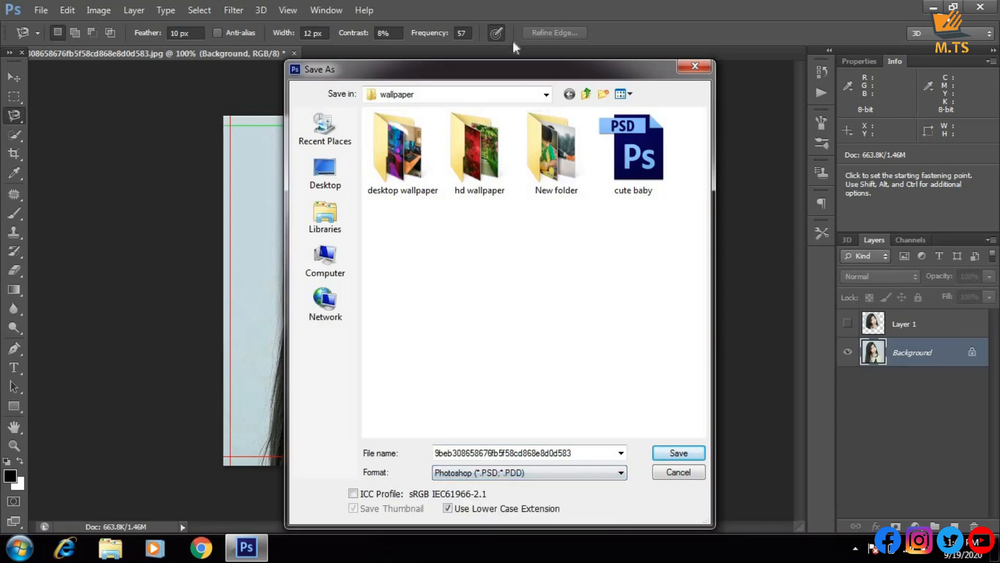
{"action": "left_click_drag", "start_coordinate": [519, 73], "coordinate": [469, 28]}
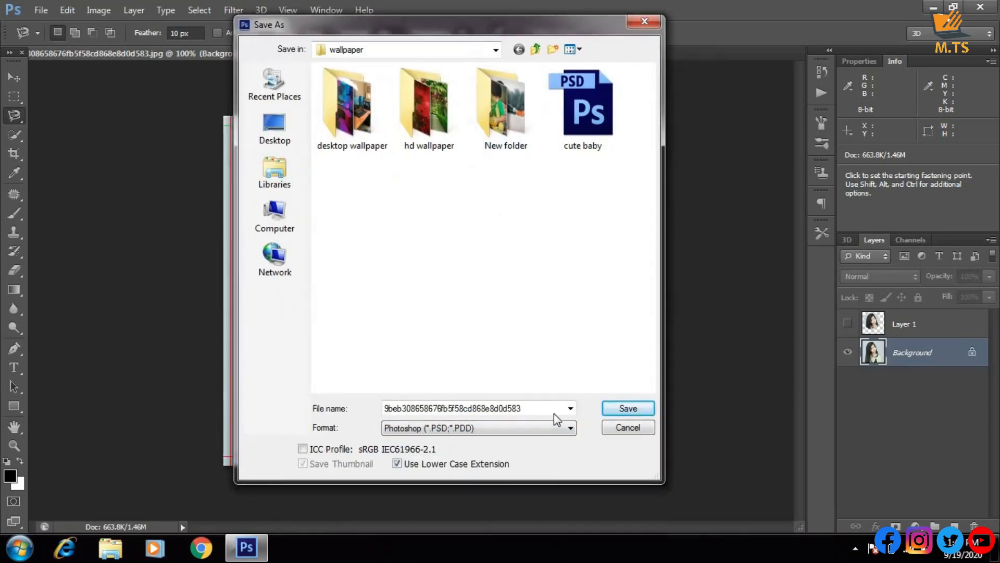
{"action": "left_click", "coordinate": [554, 429]}
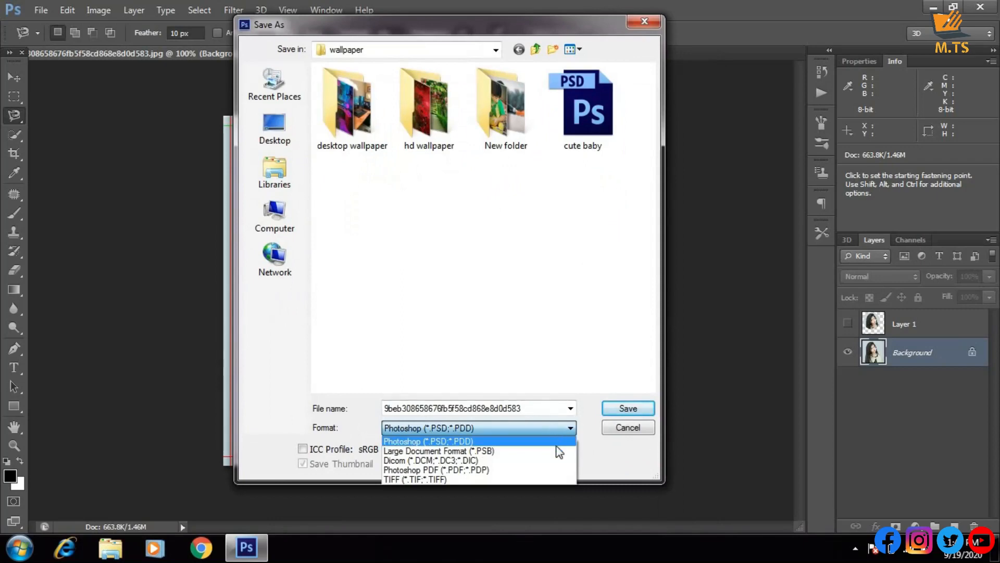
{"action": "left_click", "coordinate": [579, 364]}
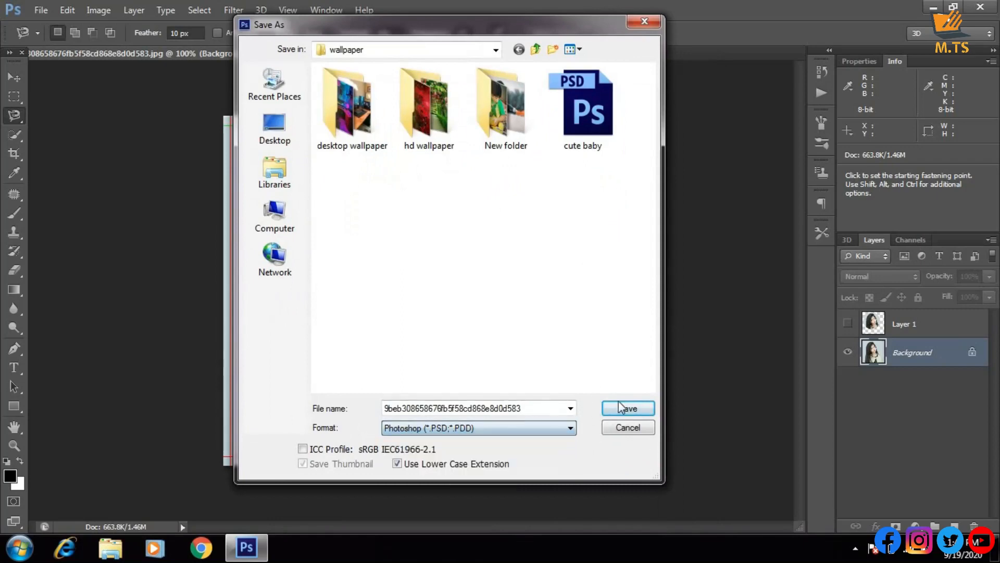
{"action": "left_click", "coordinate": [628, 428]}
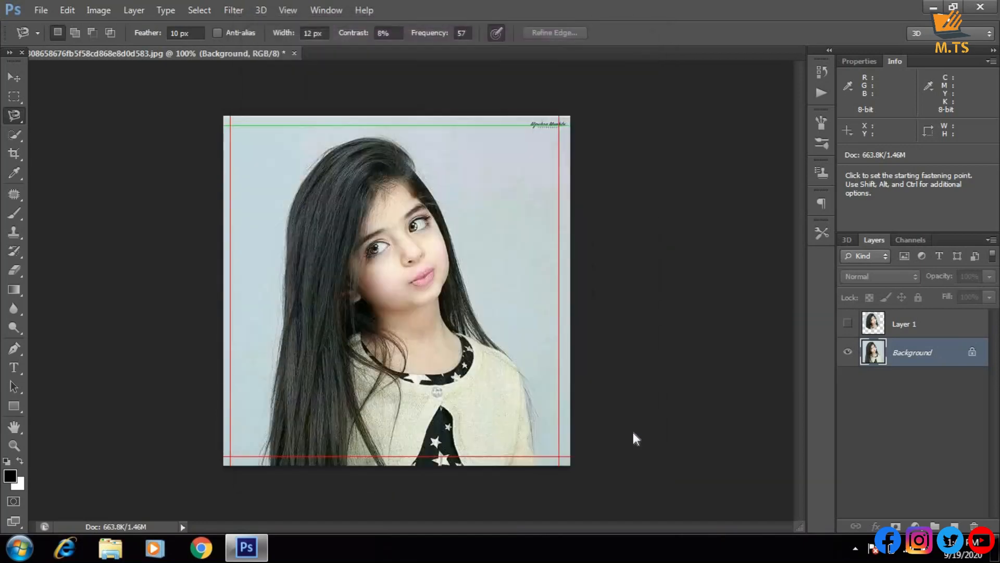
Quit Photoshop without saving the changes to the image
{"action": "left_click", "coordinate": [979, 7]}
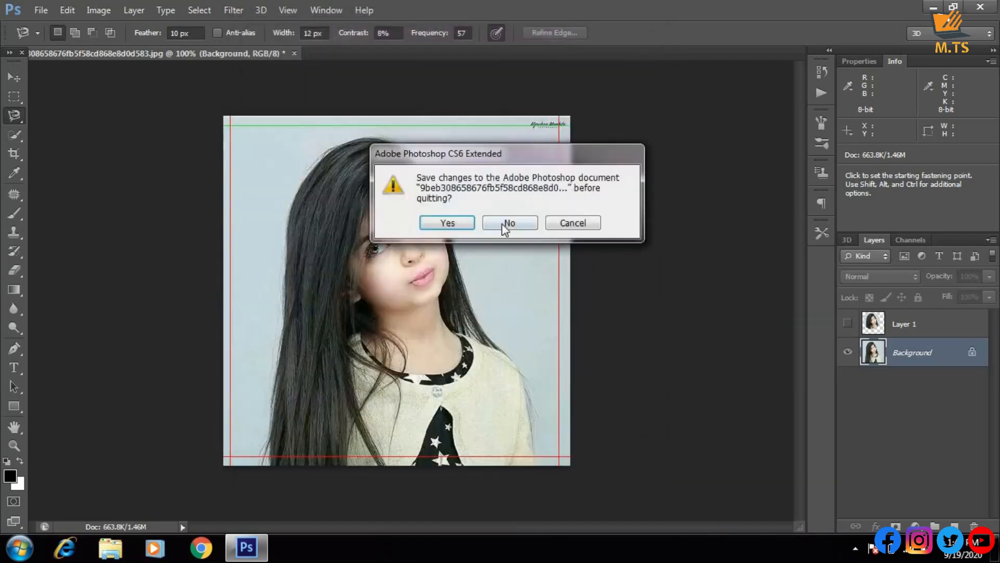
{"action": "left_click", "coordinate": [506, 223]}
{"action": "right_click", "coordinate": [553, 119]}
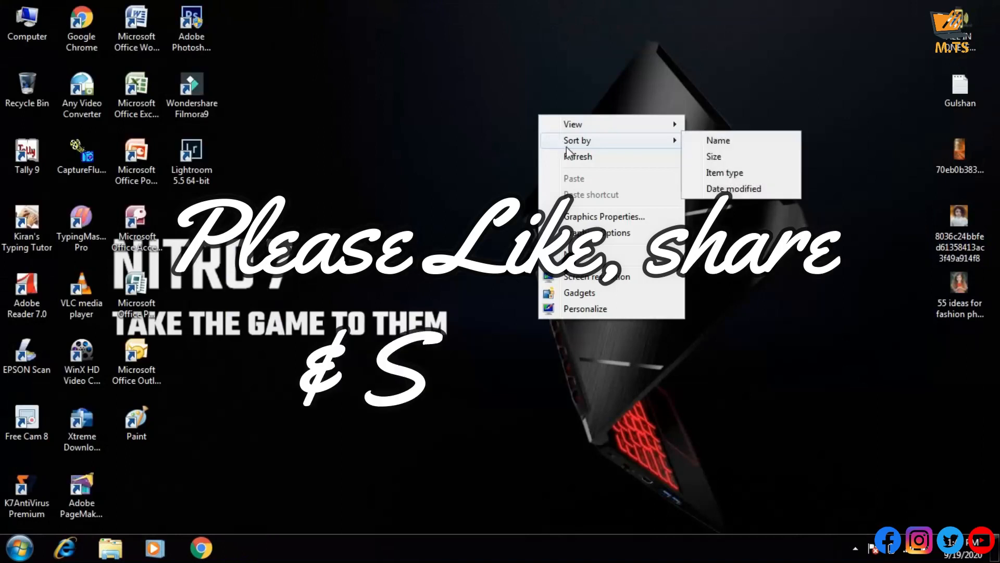
{"action": "left_click", "coordinate": [578, 157]}
{"action": "right_click", "coordinate": [549, 59]}
{"action": "left_click", "coordinate": [582, 99]}
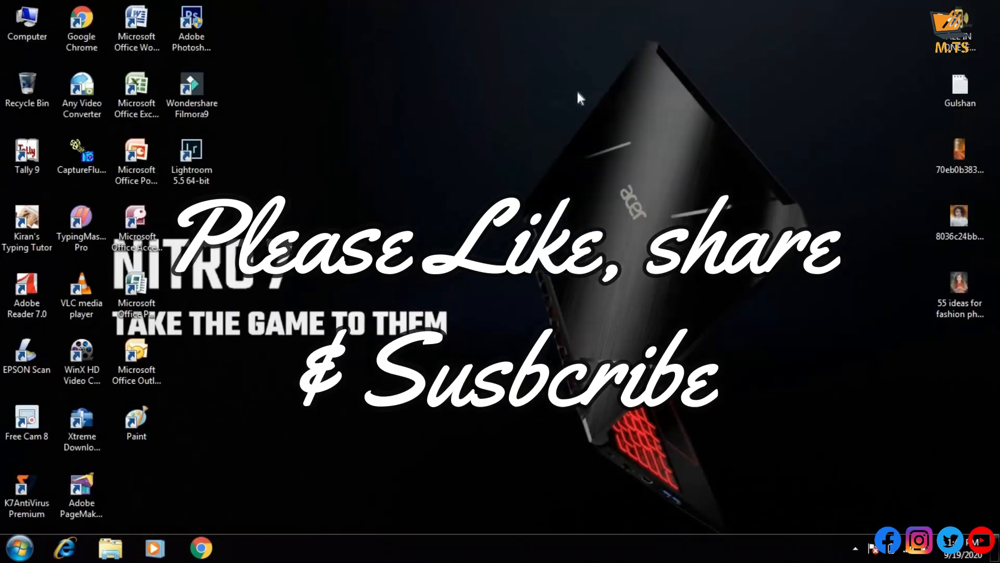